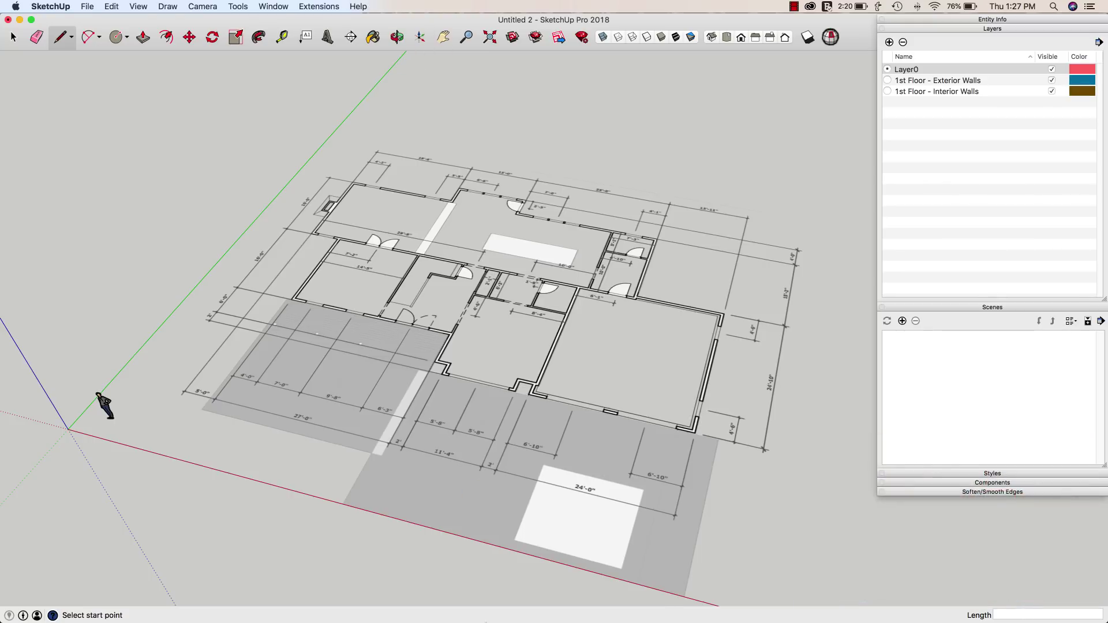
- Start a Line at the outer corner where the front exterior wall meets the left side wall beside the porch
key(super+2)
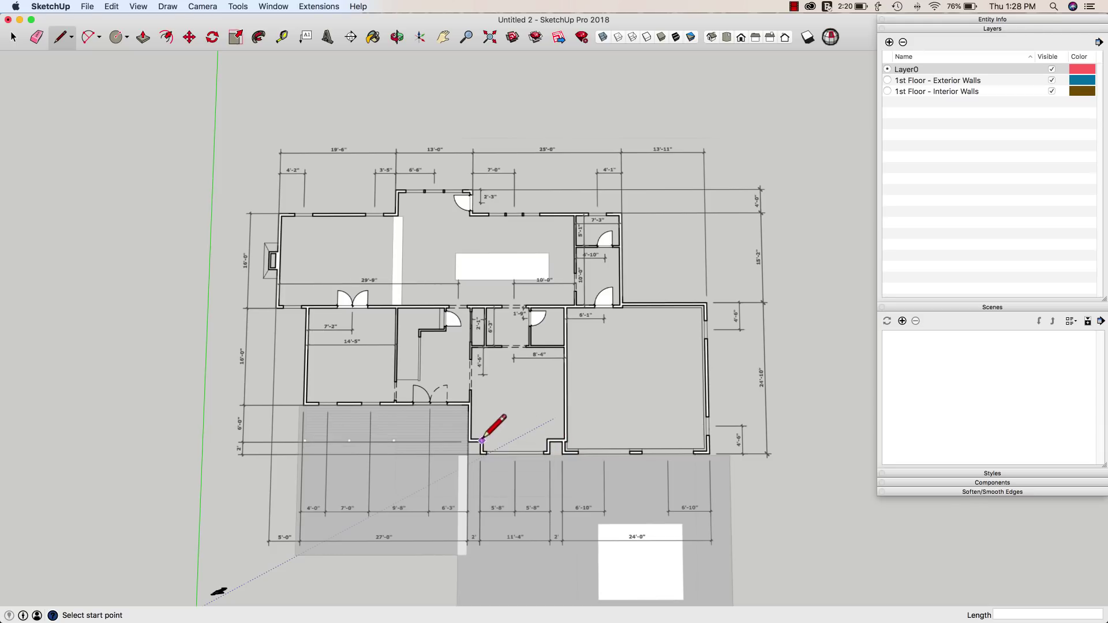
scroll(423, 388, up, 2)
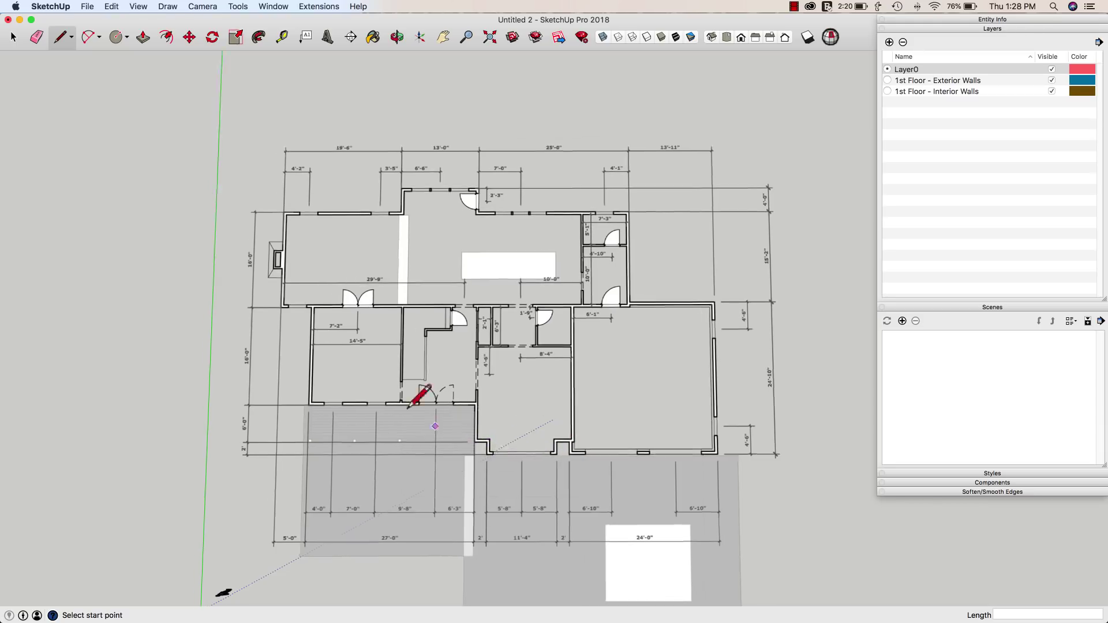
scroll(314, 405, up, 12)
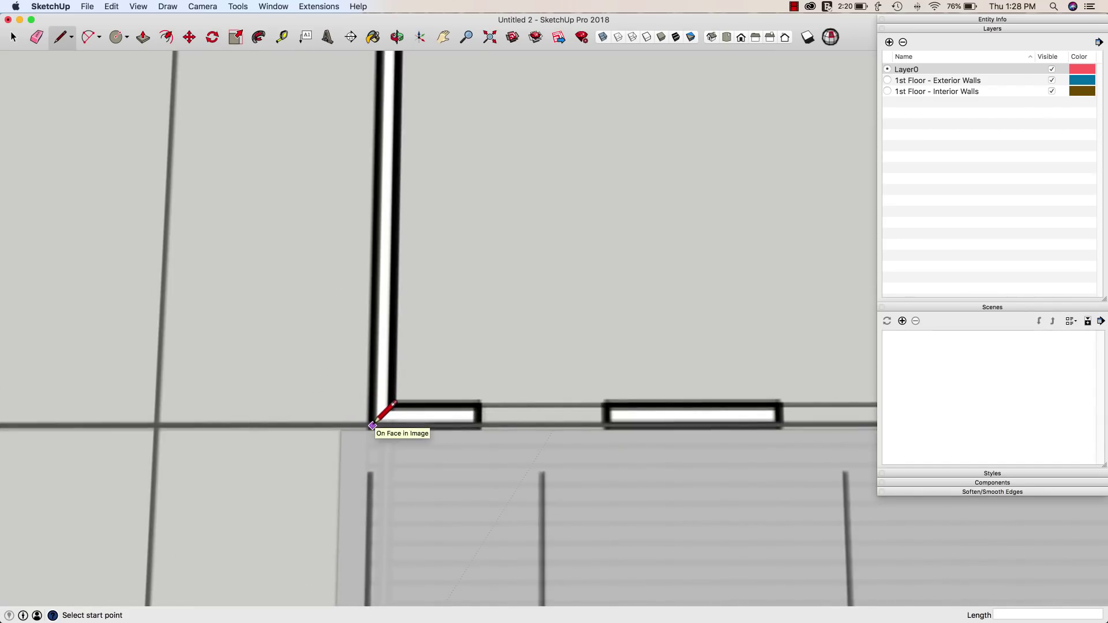
click(373, 425)
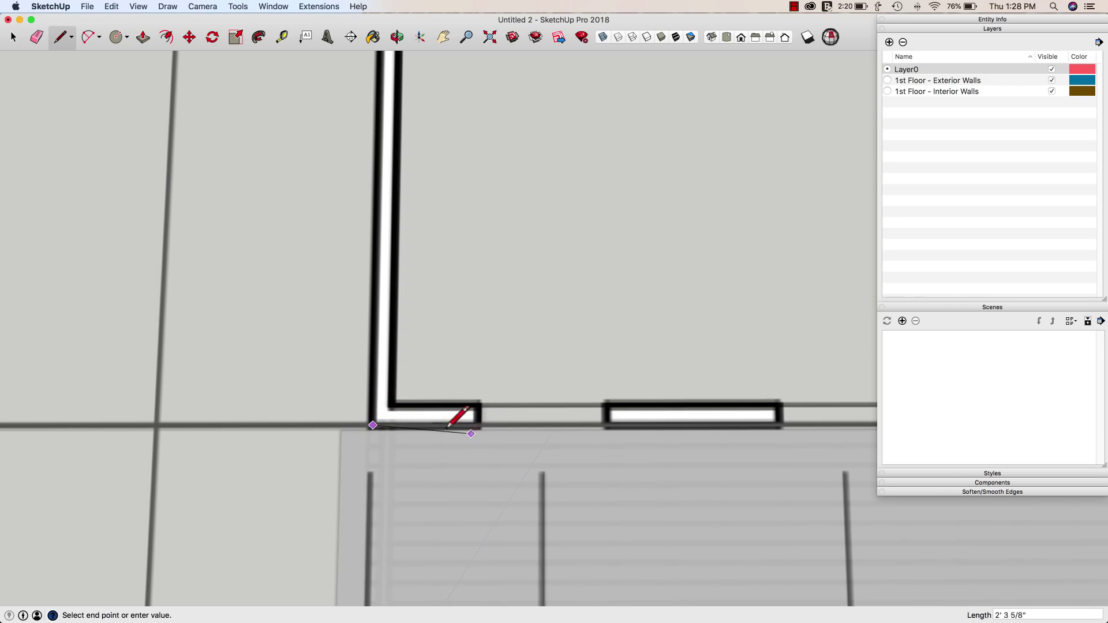
key(Escape)
scroll(361, 425, up, 3)
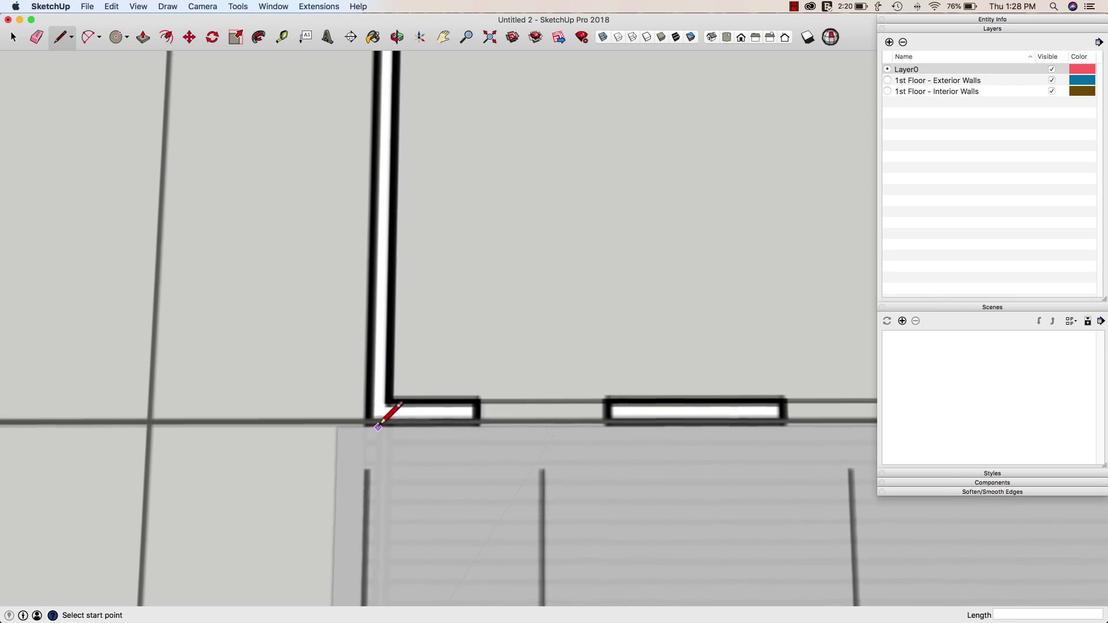
scroll(369, 428, up, 2)
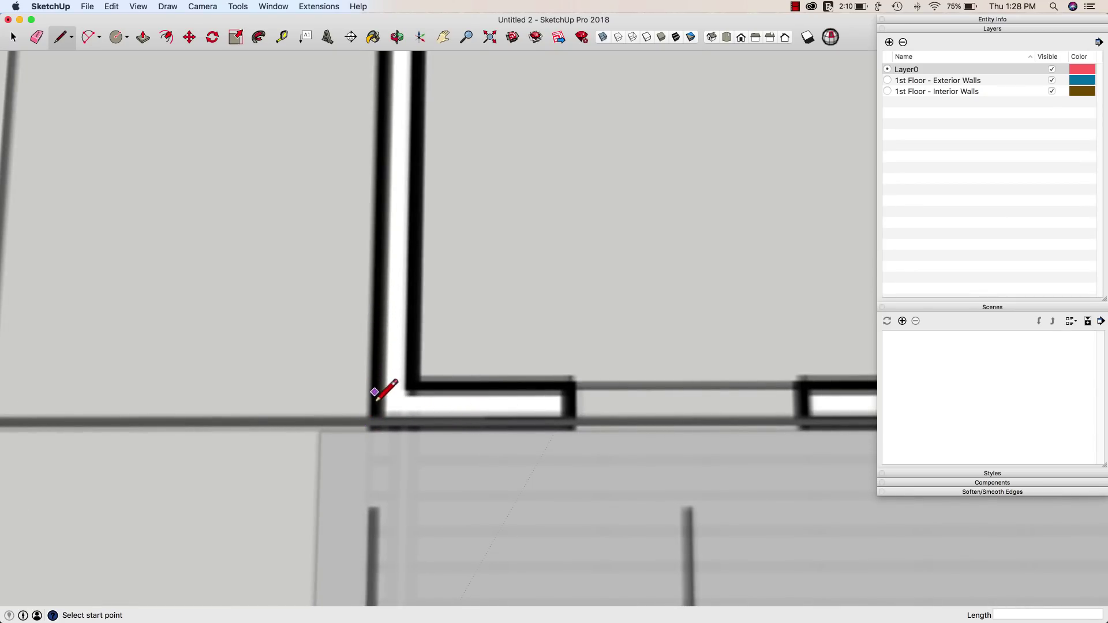
click(376, 423)
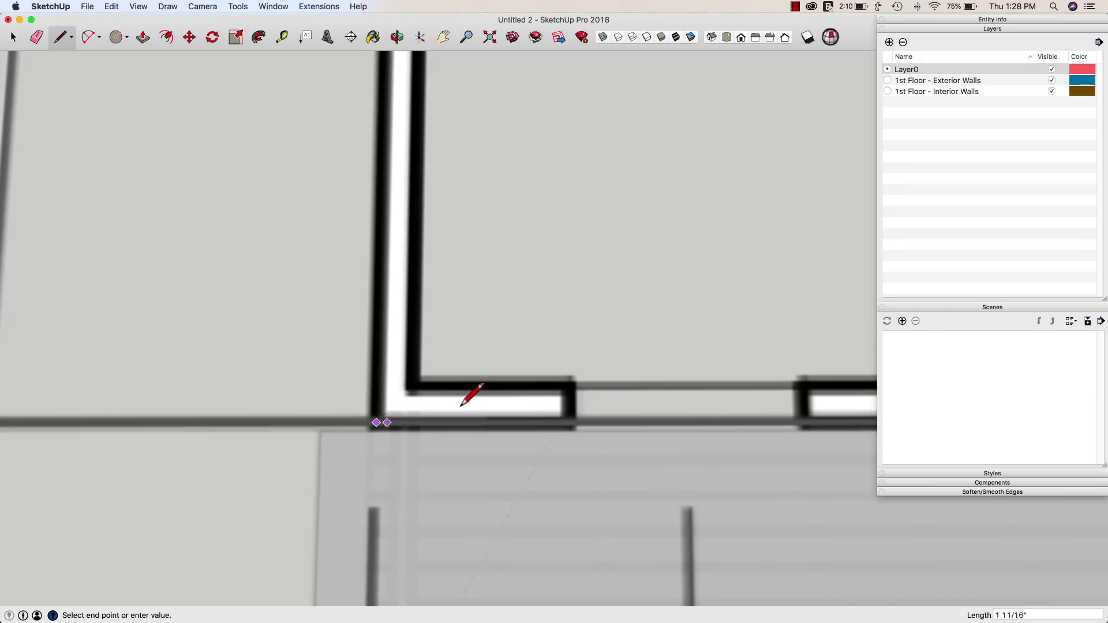
- Bring the whole floor plan into view and collapse the layer and scene lists to clear the drawing area
scroll(470, 390, down, 2)
scroll(329, 400, down, 5)
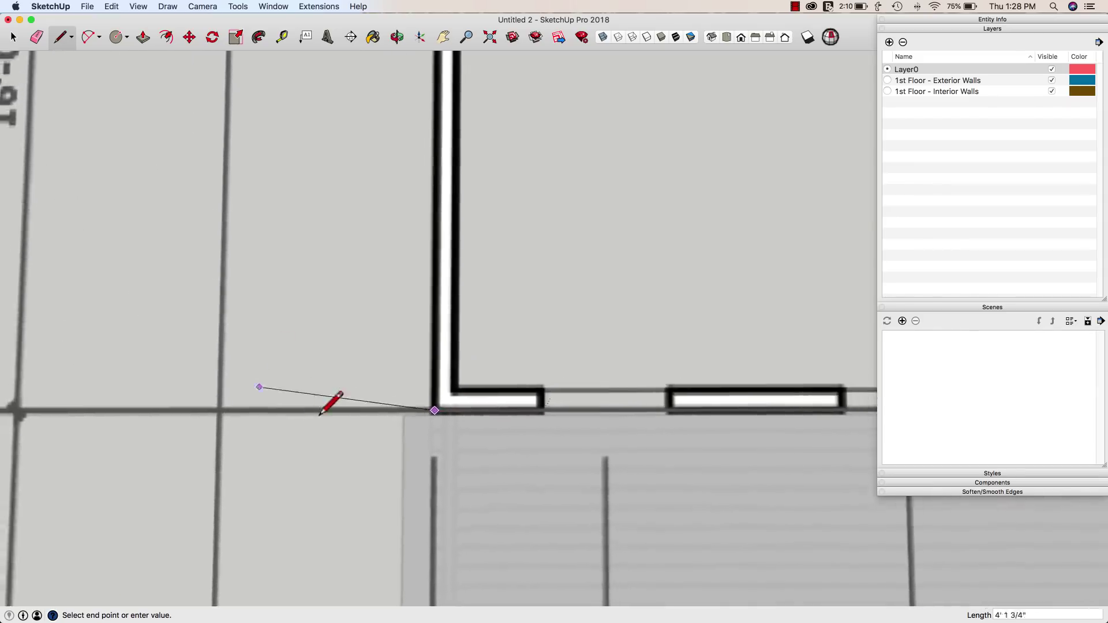
middle_drag(310, 375, 375, 340)
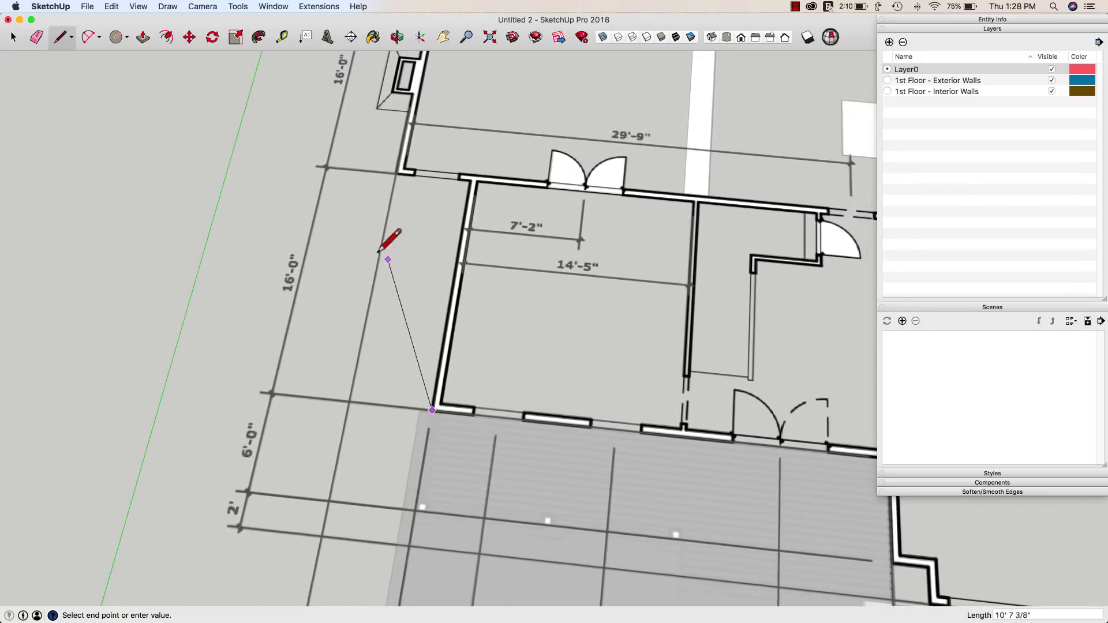
middle_drag(383, 247, 401, 329)
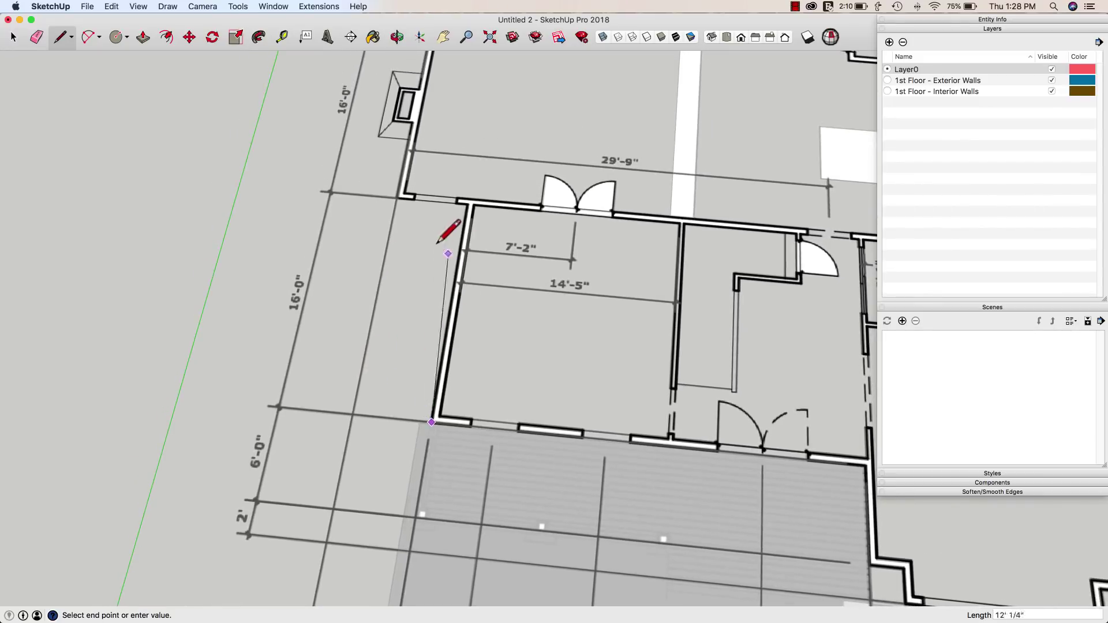
middle_drag(411, 146, 470, 167)
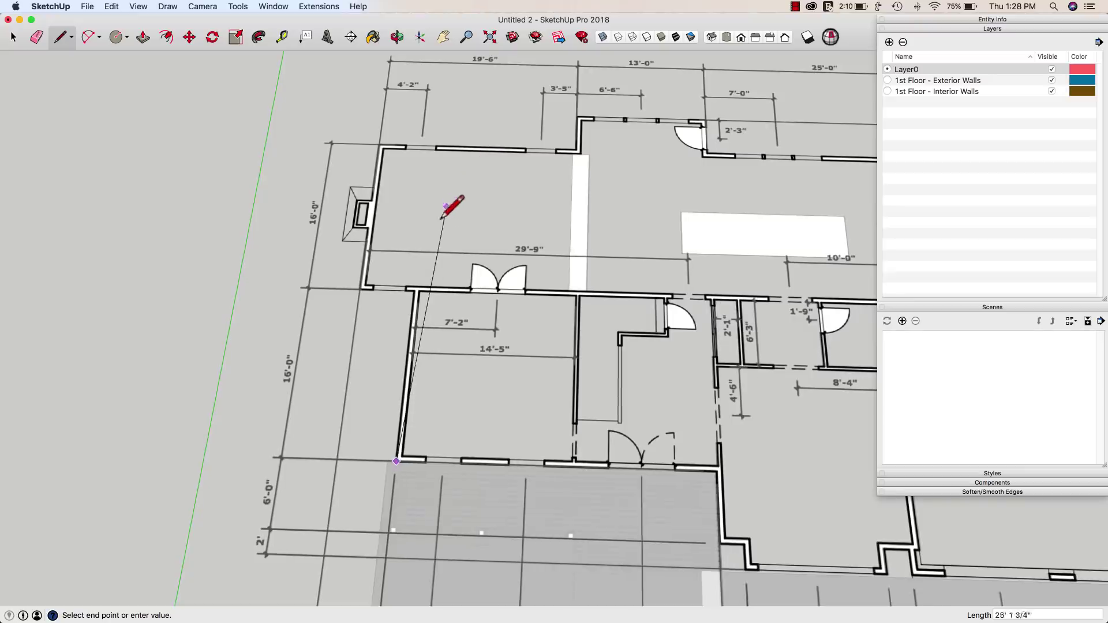
scroll(402, 229, down, 2)
scroll(438, 227, down, 2)
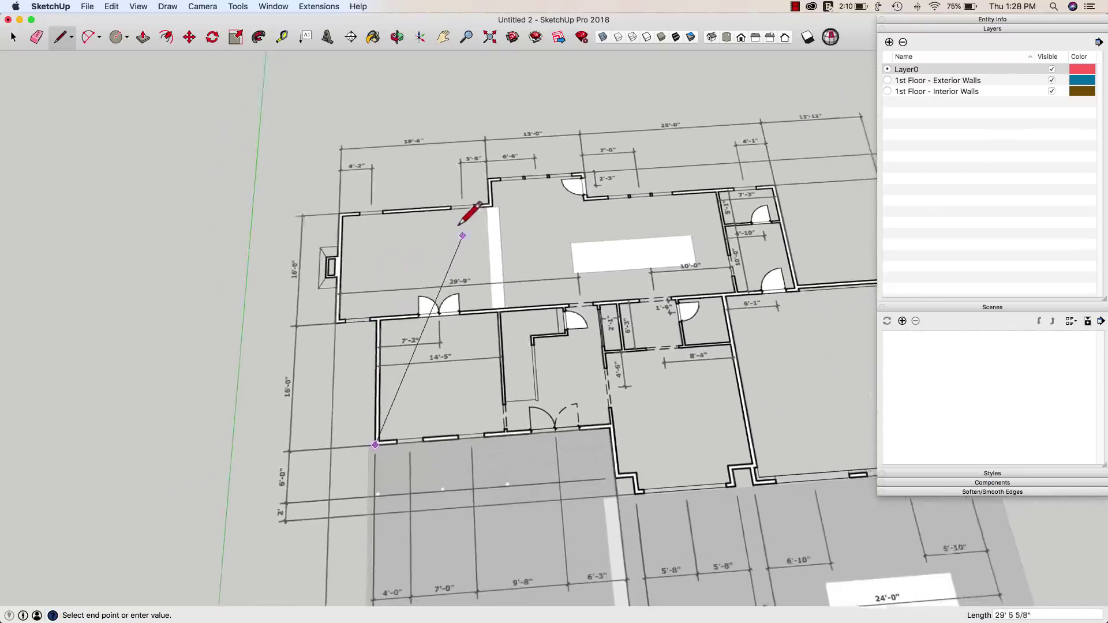
middle_drag(386, 258, 379, 281)
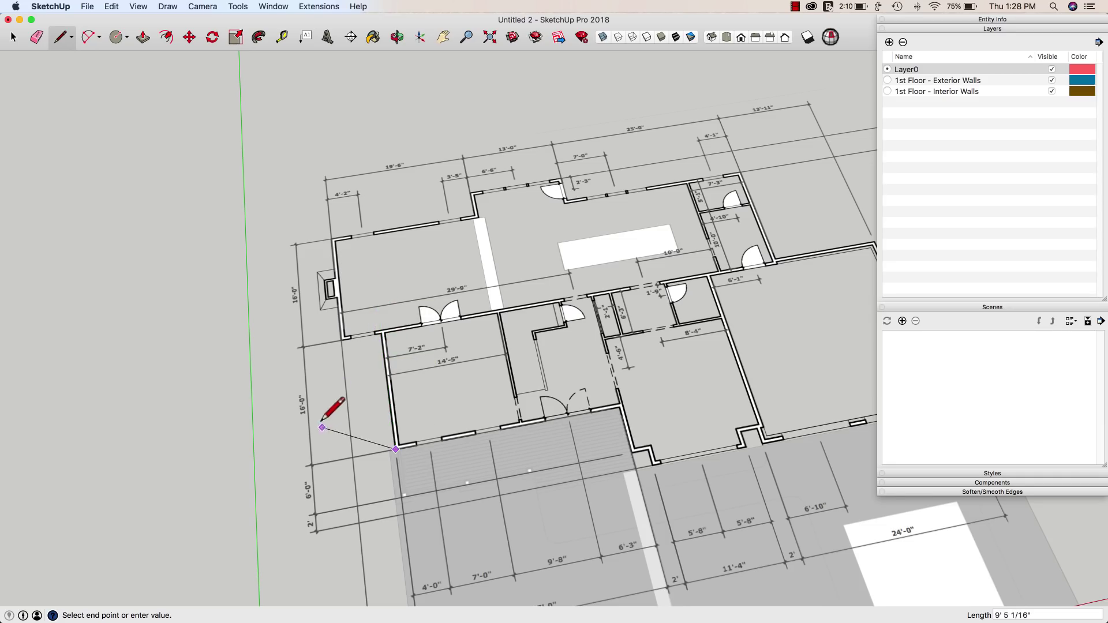
click(990, 29)
click(998, 39)
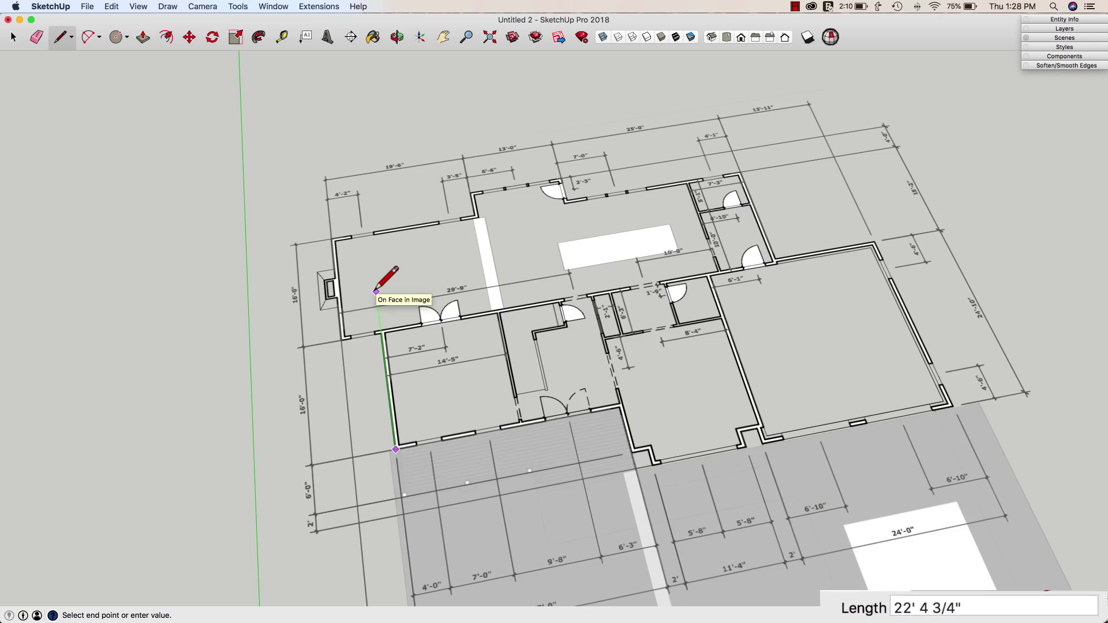
- Trace the left-side exterior wall edges on the plan with lengths of 16', 5' and 16'
text(1)
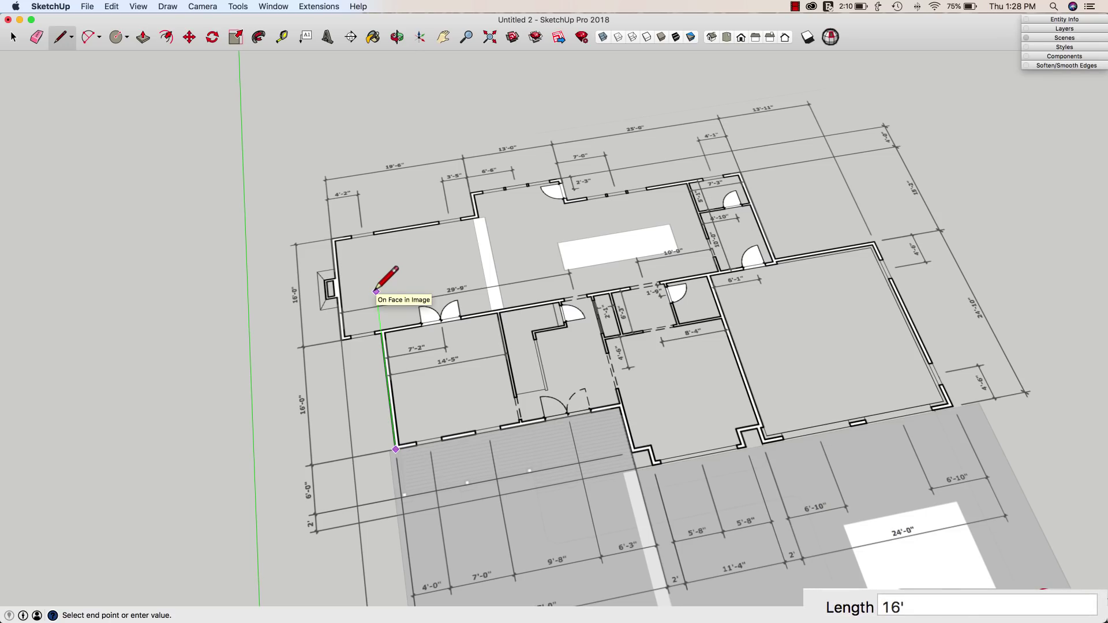
text(6')
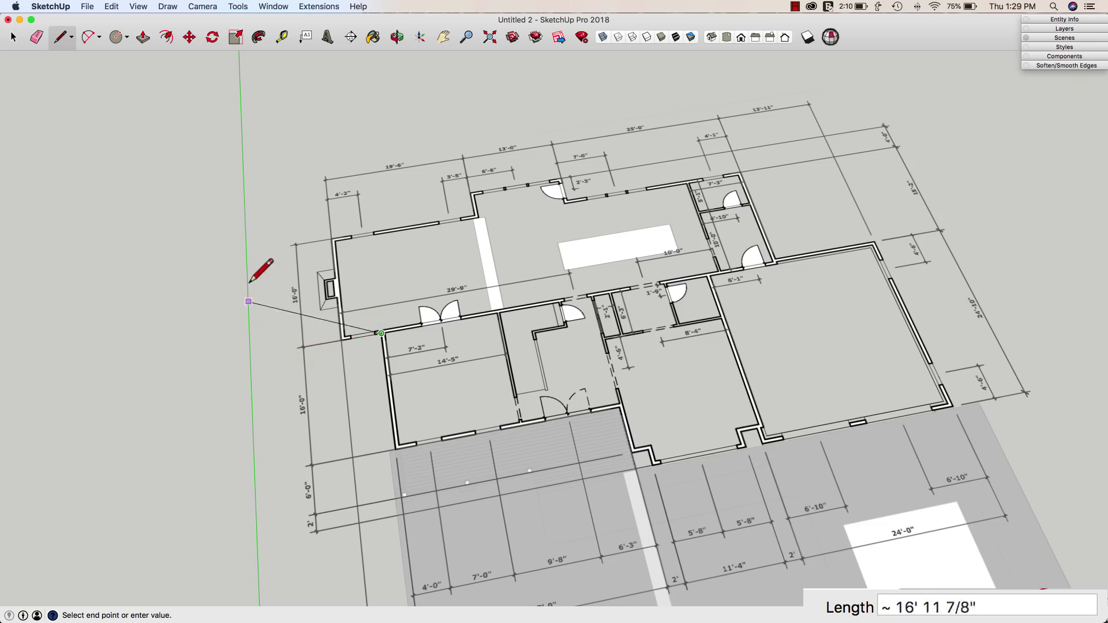
scroll(250, 271, down, 2)
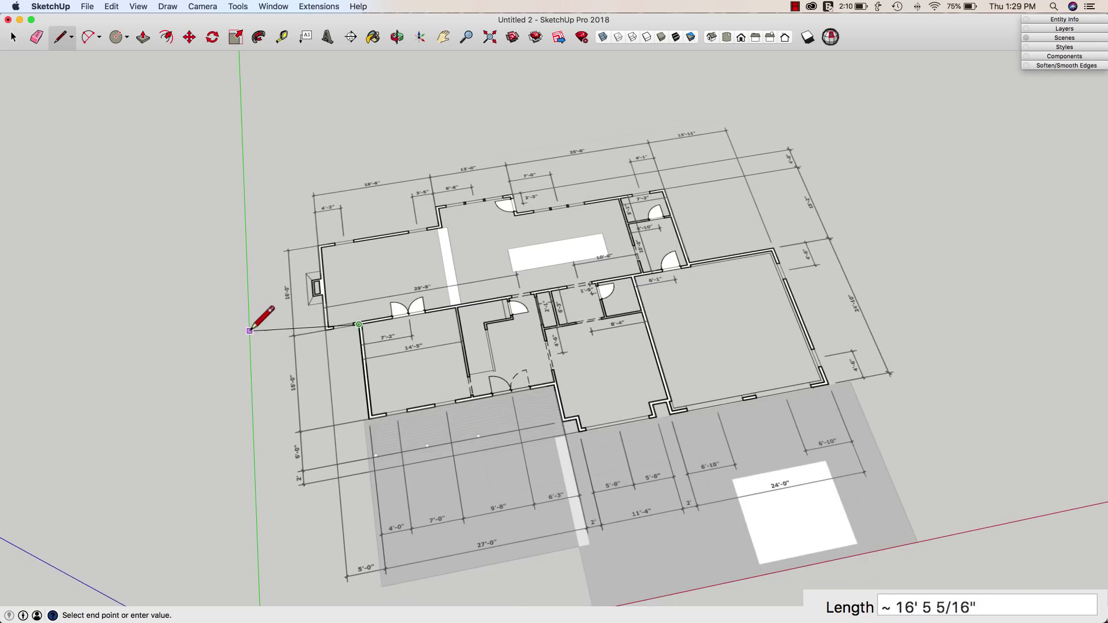
text(5)
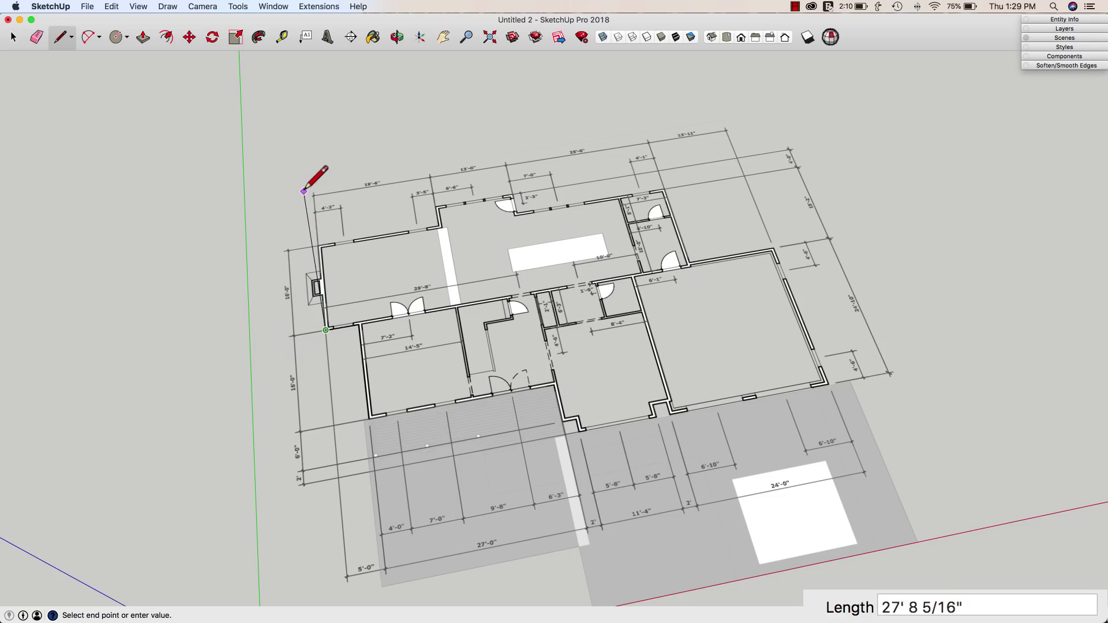
text(1)
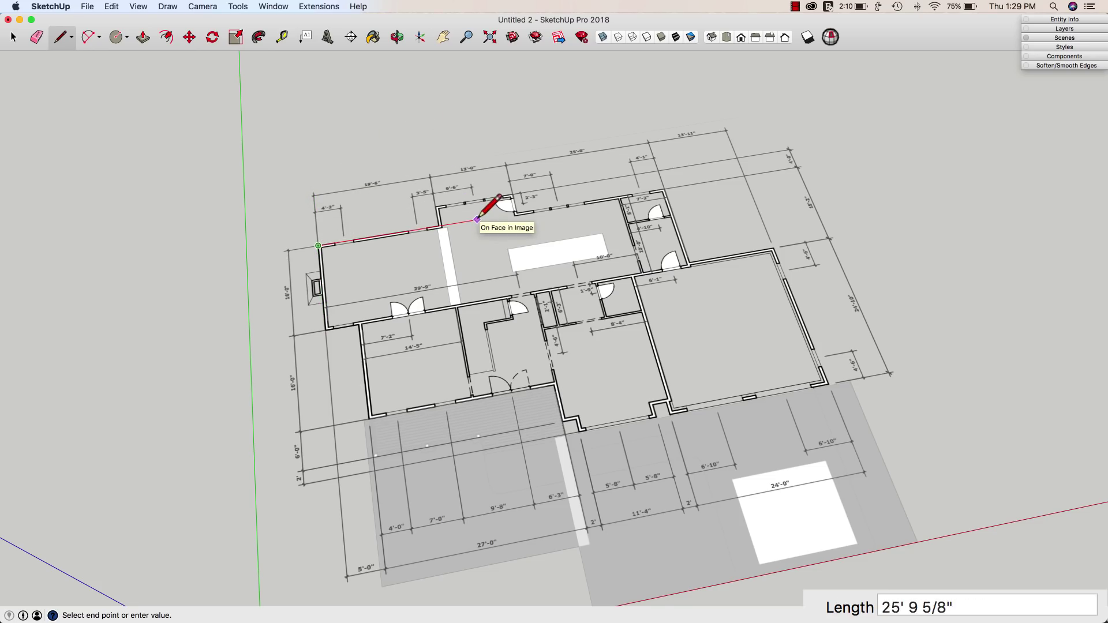
- Trace the rear exterior wall and its bump-out with edges of 19'6", 4', 13', 4' and 25'
text(19'6)
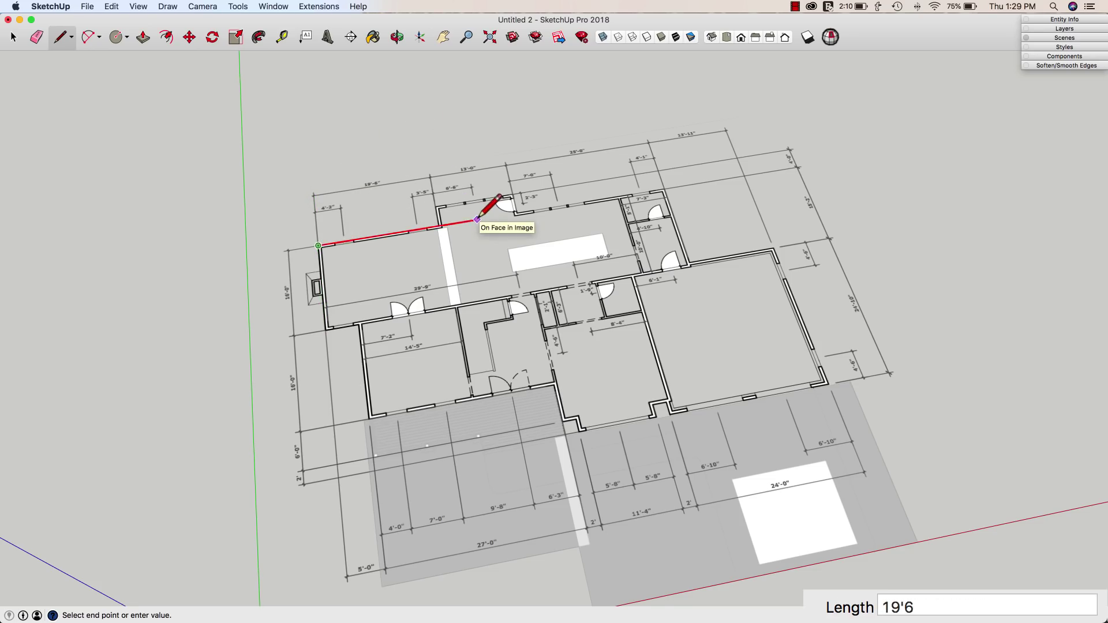
text(")
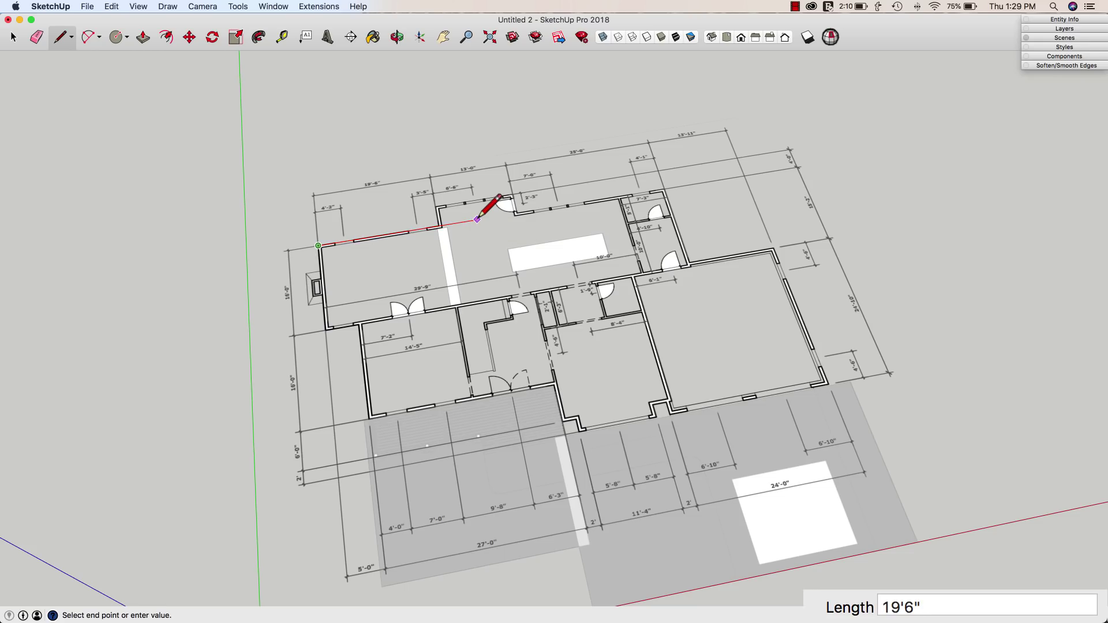
key(Return)
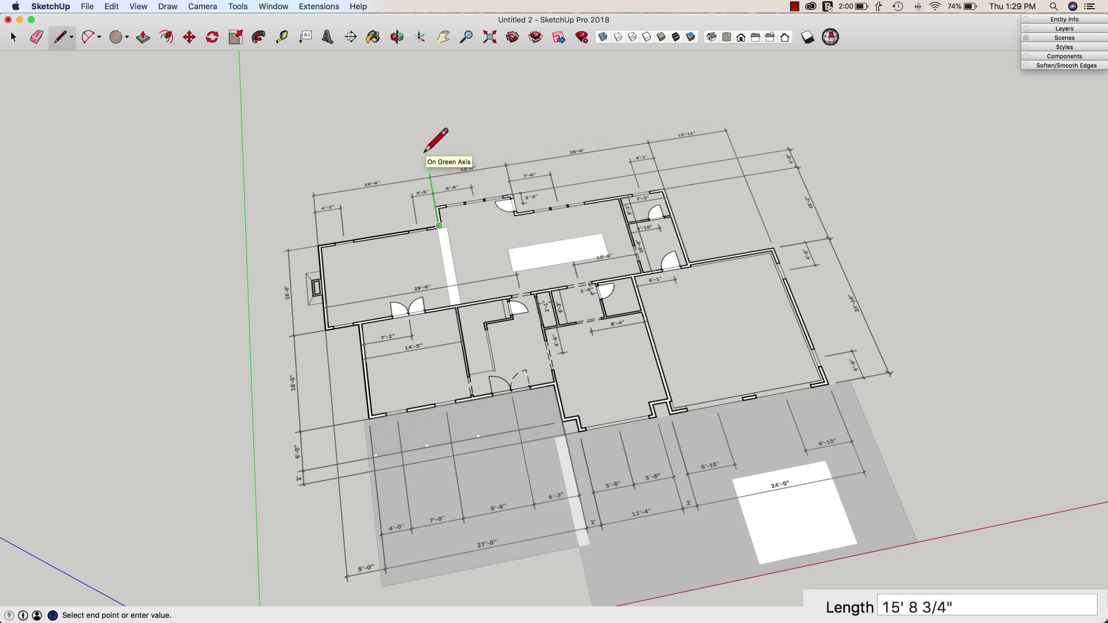
text(4')
key(Return)
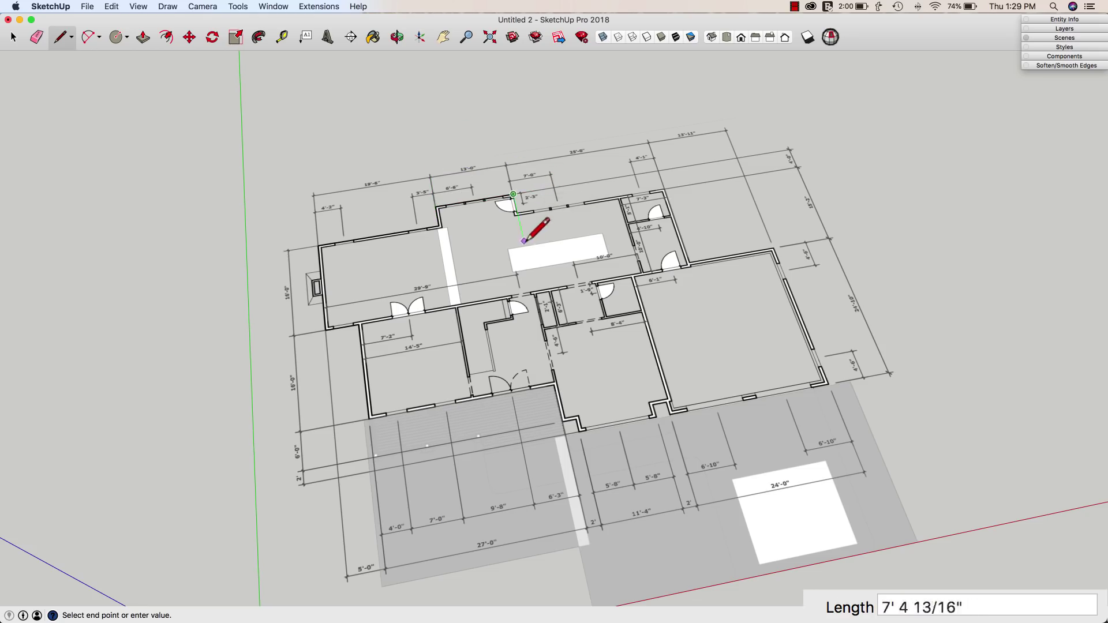
text(4')
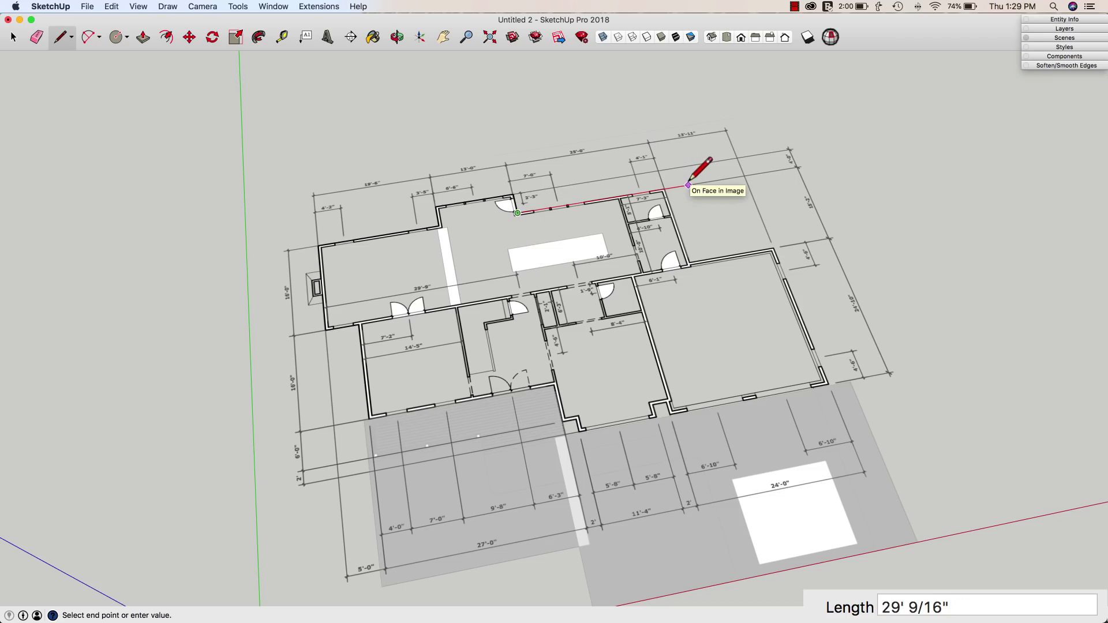
text(25')
key(Return)
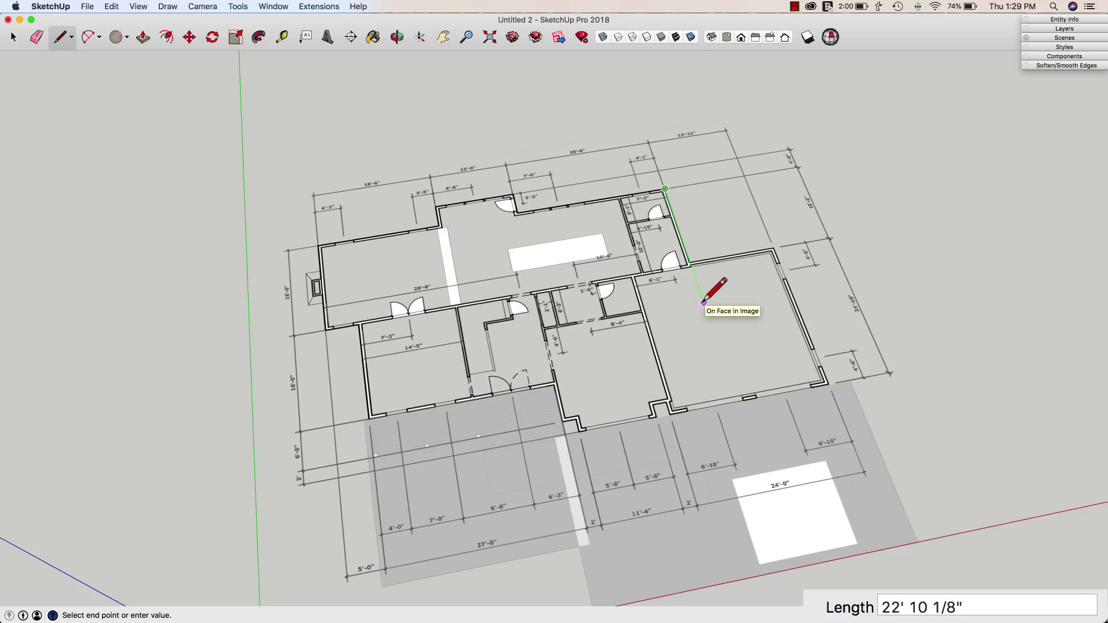
- Trace the exterior walls around the garage with edges of 15'2", 13'11", 24'10" and 24'
text(15)
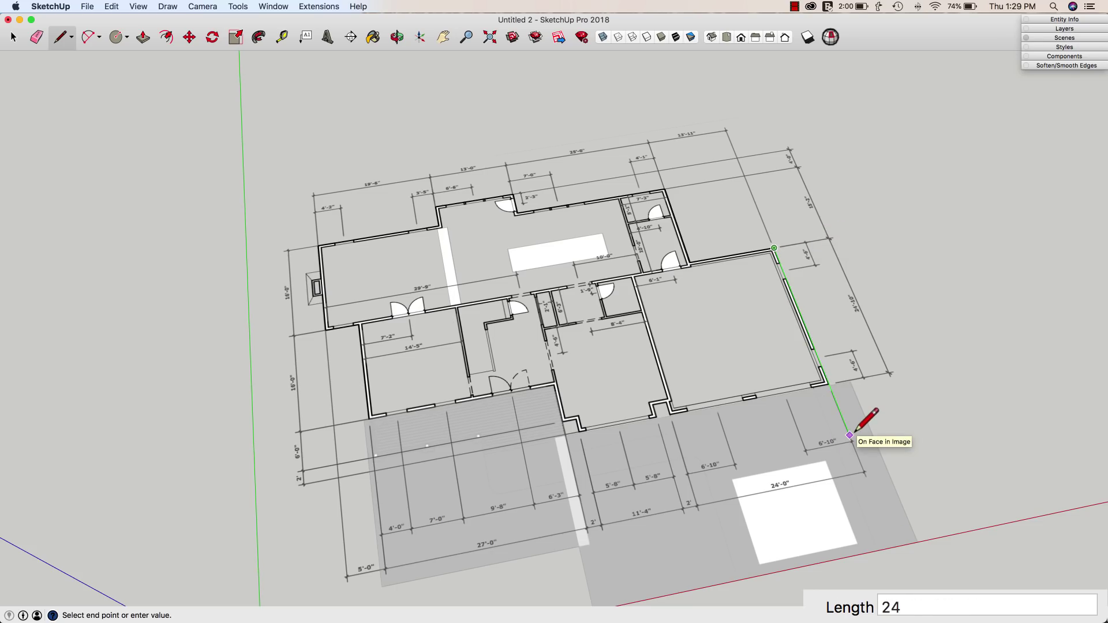
text(")
key(Return)
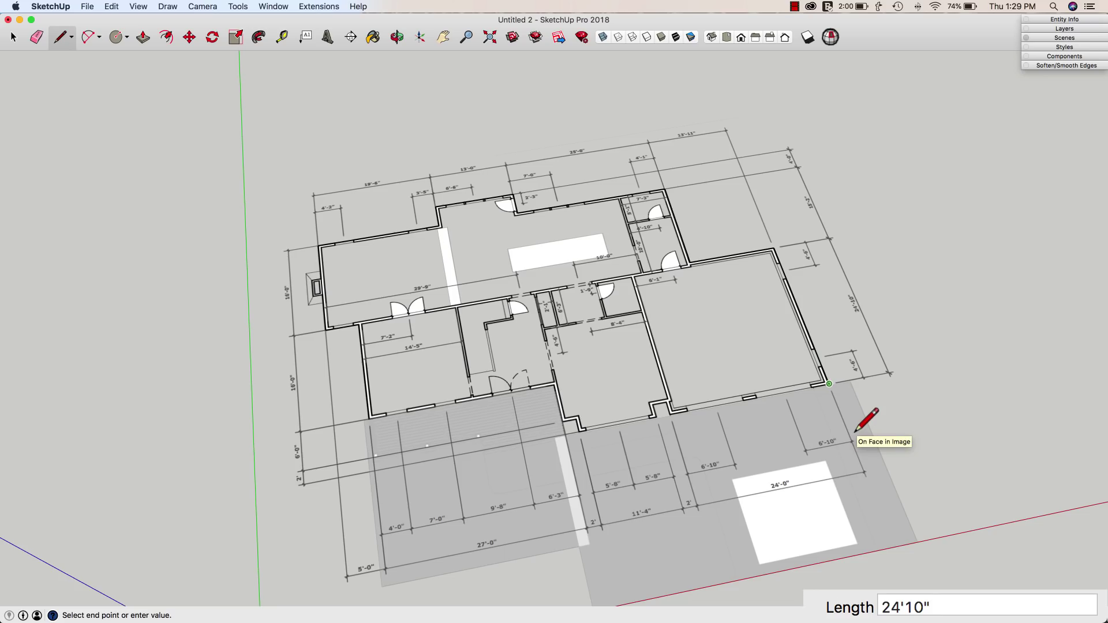
click(669, 414)
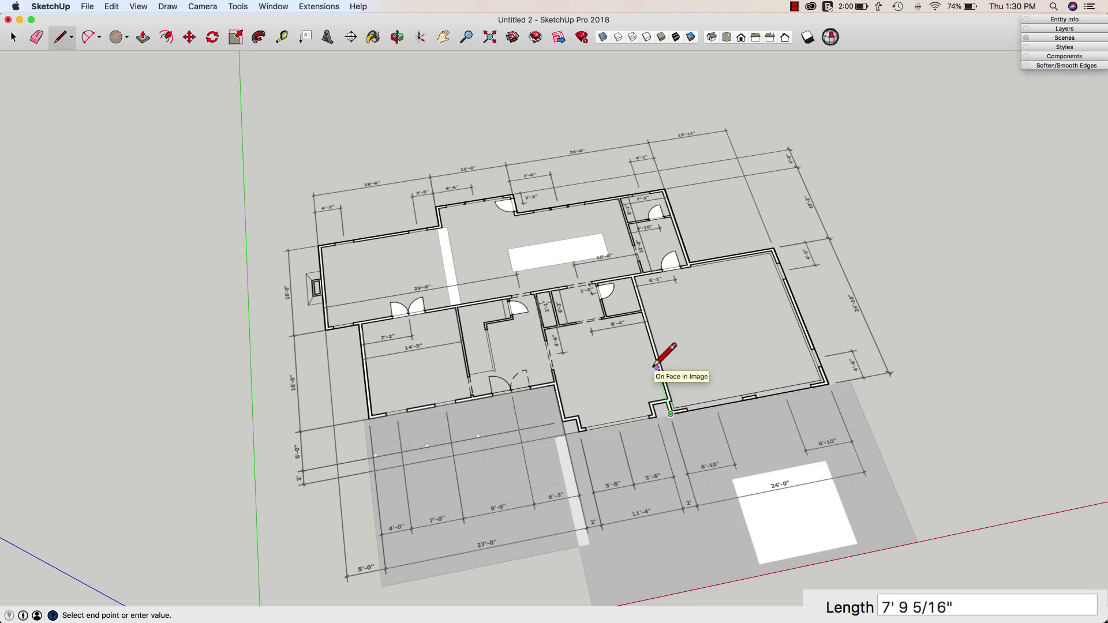
- Trace the stepped front wall beside the garage with 2' jogs, ending its last side edge level with the starting corner
text(2')
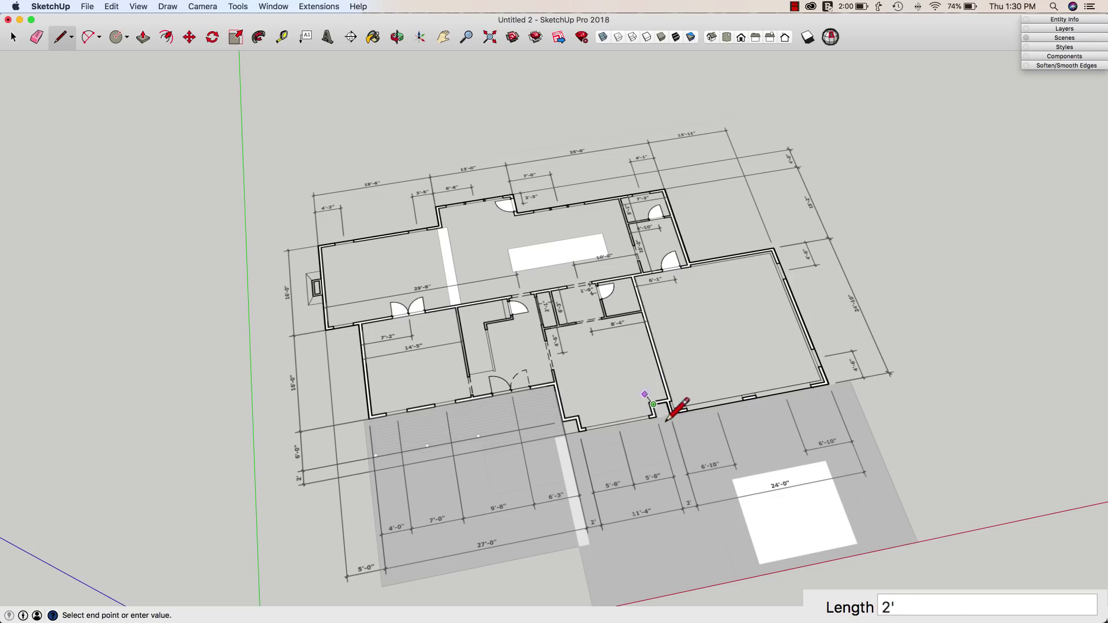
text(2)
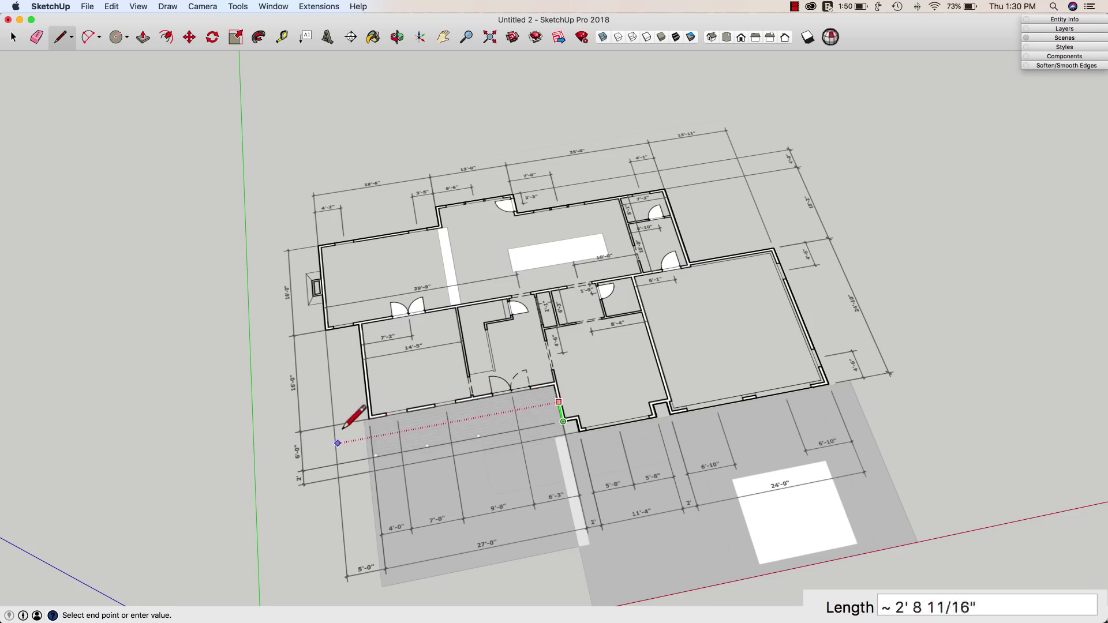
click(370, 414)
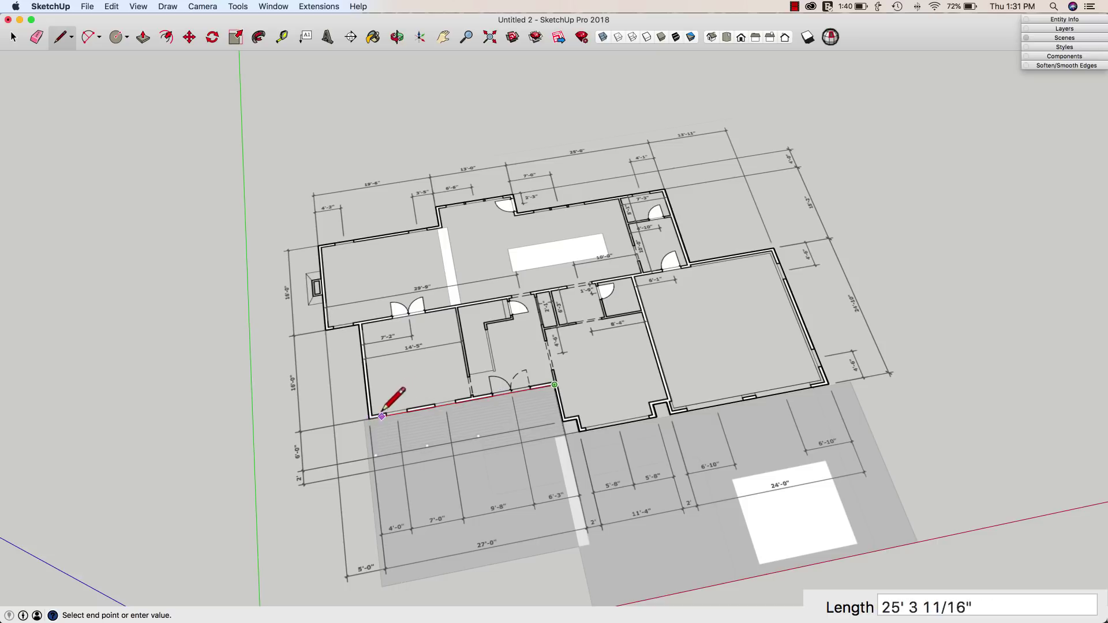
- Draw a 27' edge along the front wall behind the porch and check how it meets the starting corner
scroll(372, 416, up, 3)
scroll(374, 416, up, 2)
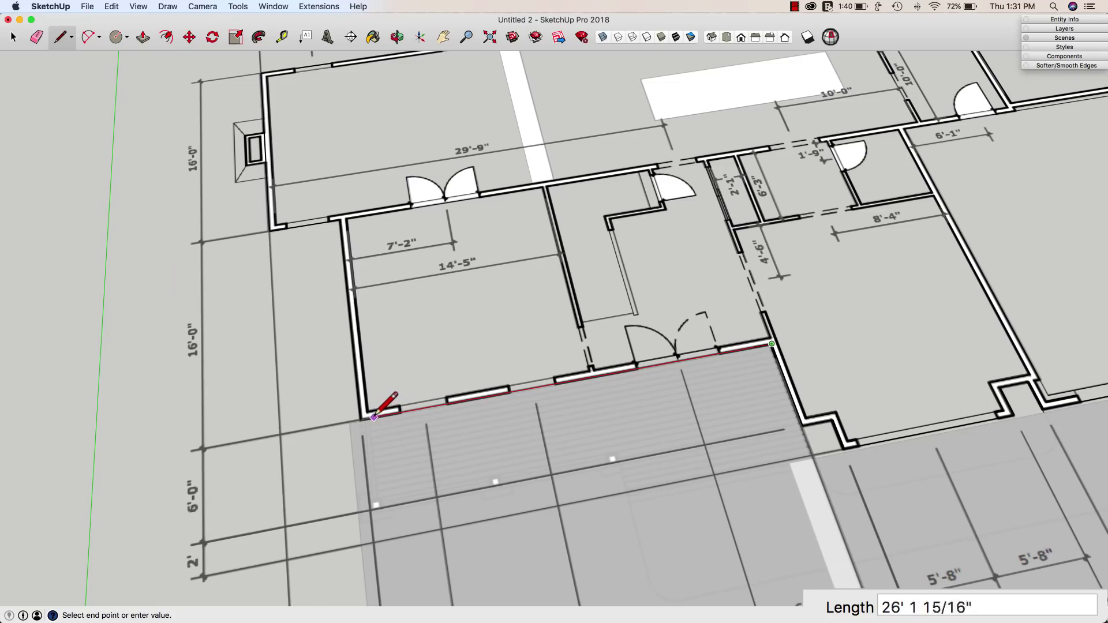
text(27)
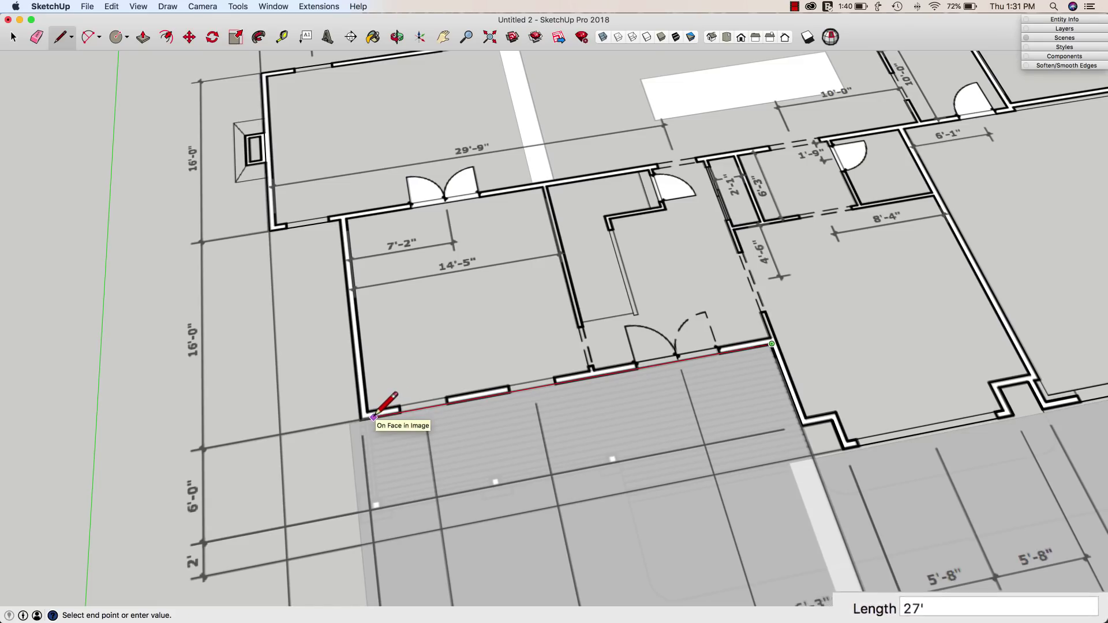
key(Return)
scroll(317, 248, up, 10)
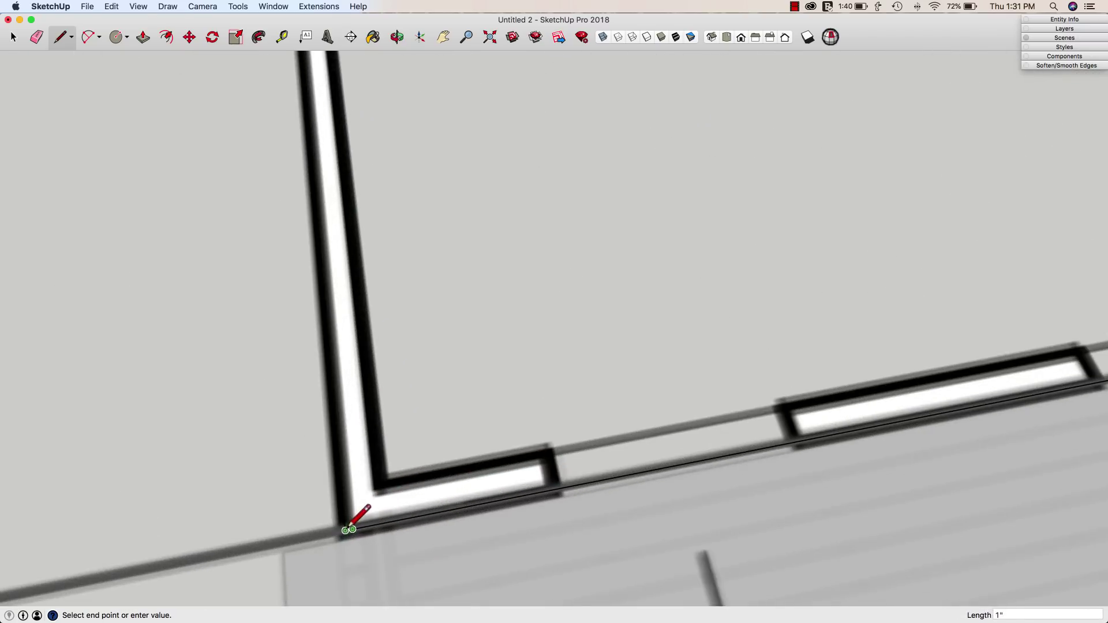
scroll(345, 529, down, 10)
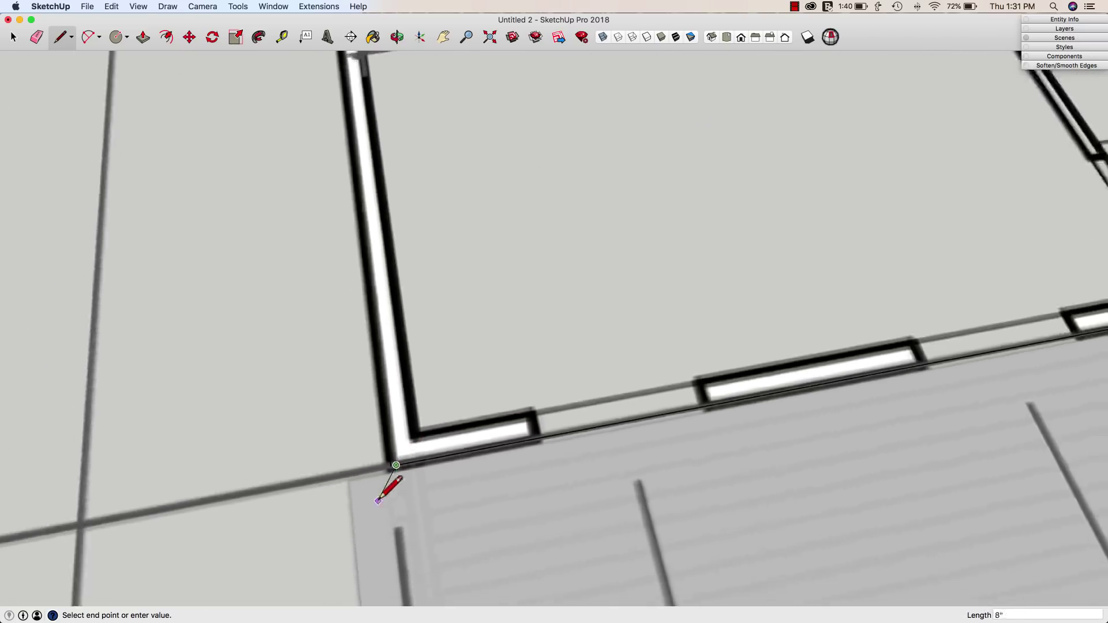
- Examine how the traced outline fits the plan around the garage walls and their outer front corner
scroll(378, 498, down, 10)
key(space)
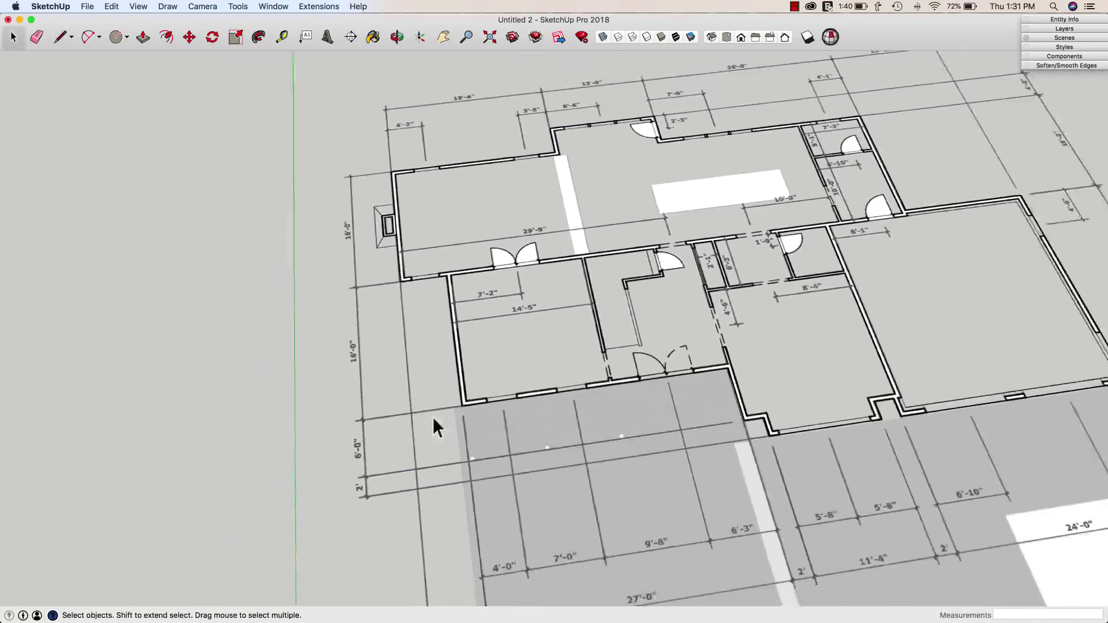
scroll(443, 419, down, 3)
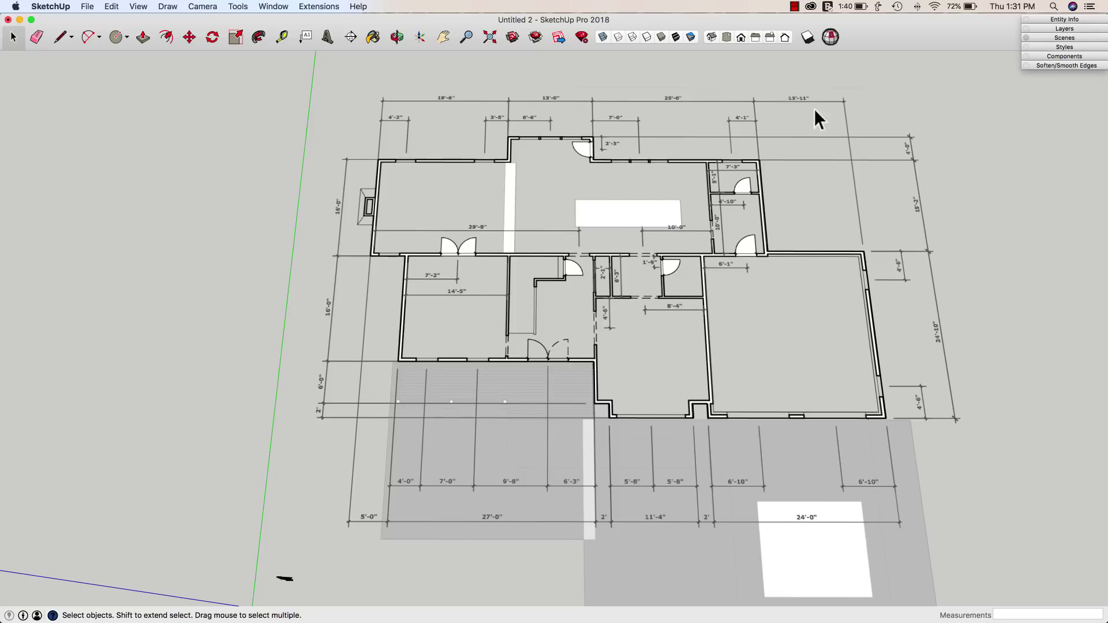
middle_drag(763, 92, 797, 71)
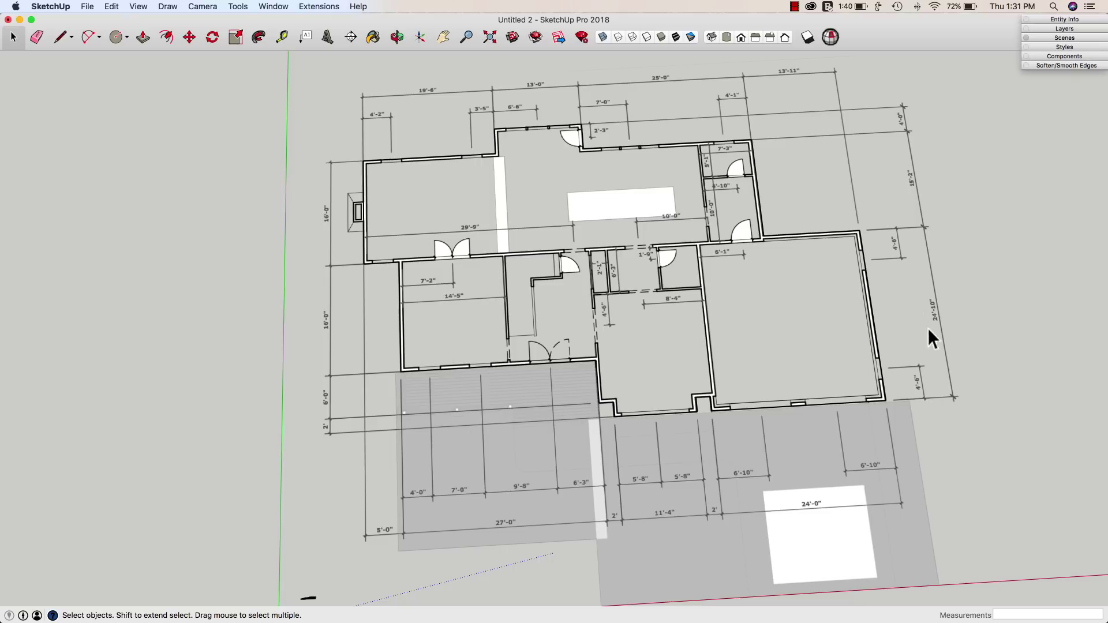
scroll(880, 341, up, 10)
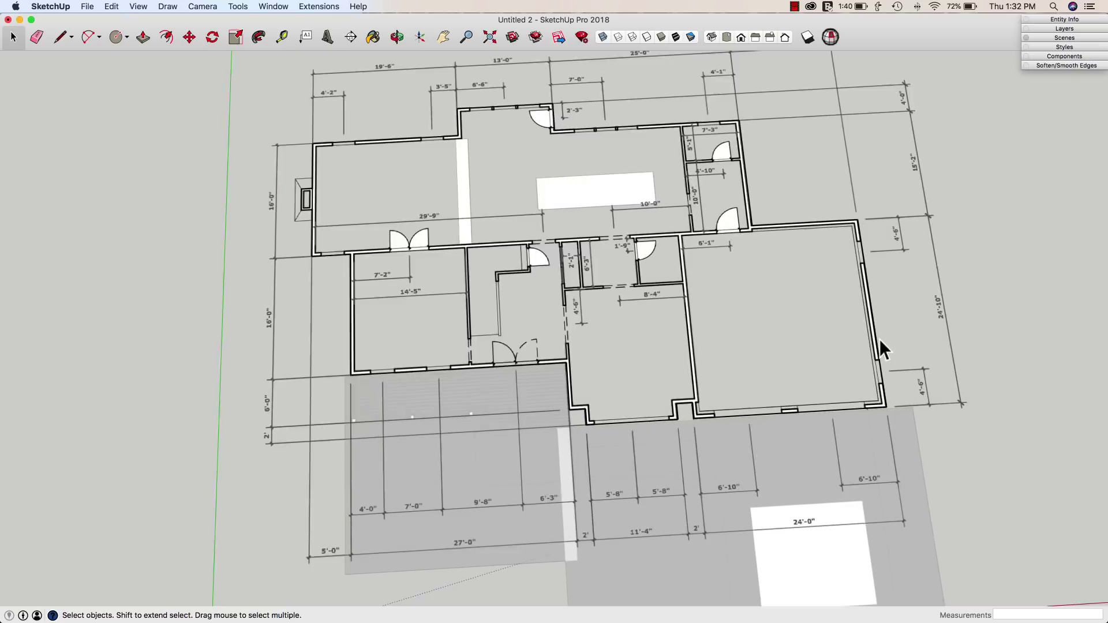
scroll(875, 341, down, 8)
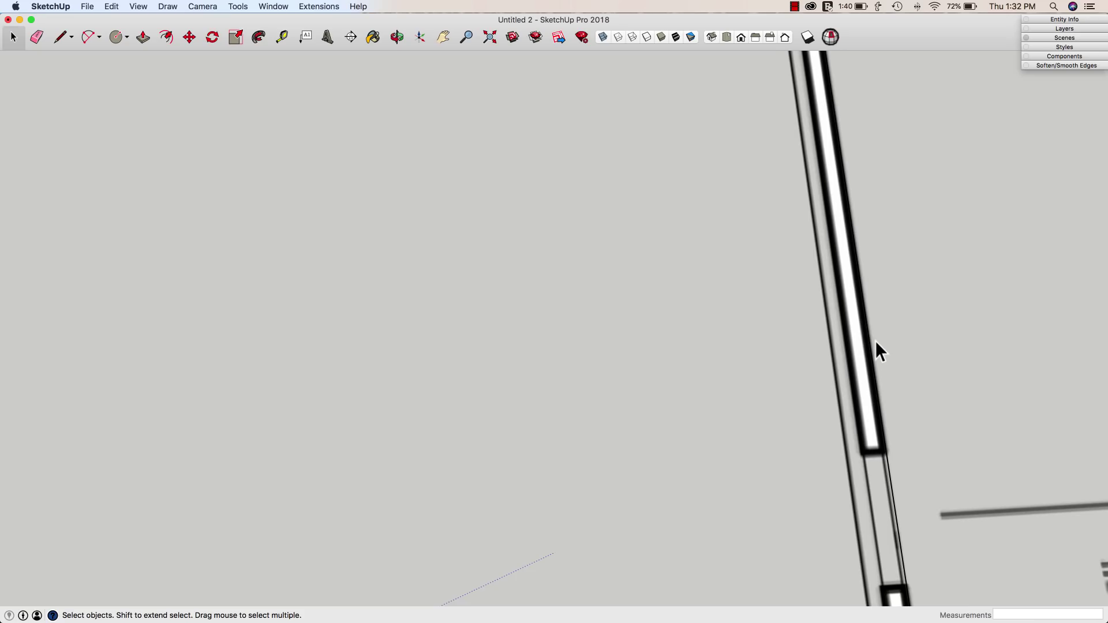
scroll(867, 558, up, 8)
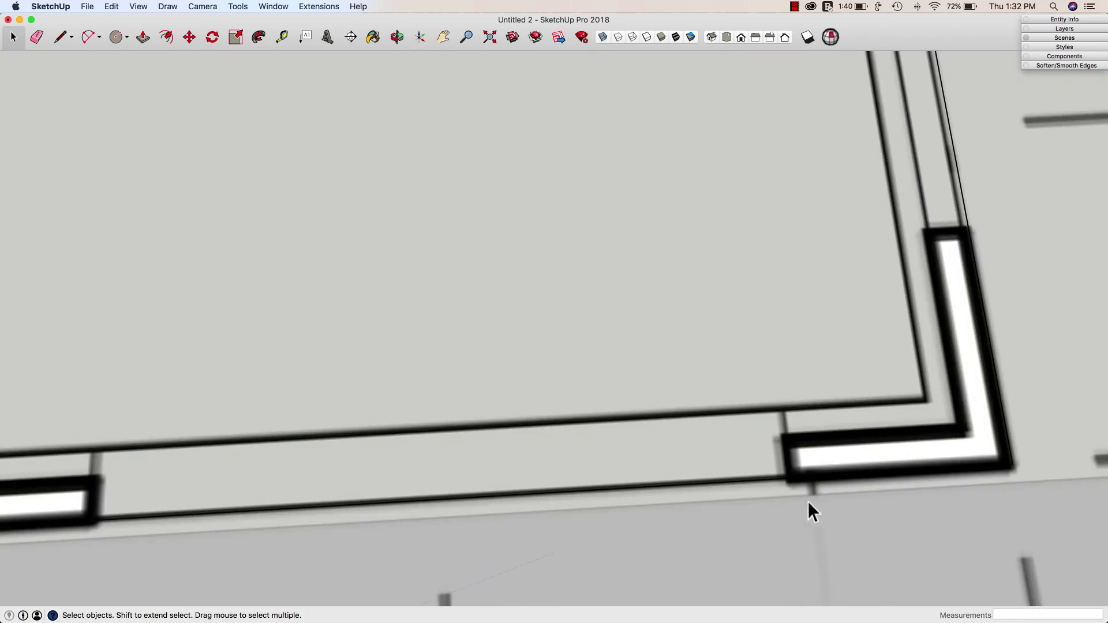
click(753, 479)
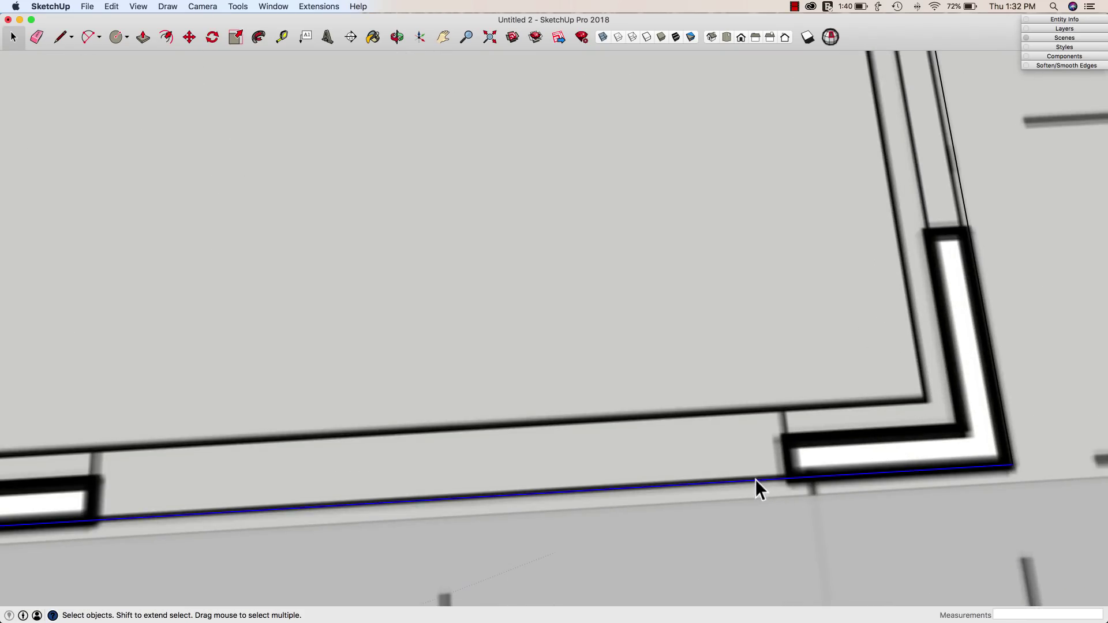
- Move the garage's outer side edge and all the front wall edges together by 1" so the front edge's end meets the starting corner
click(964, 200)
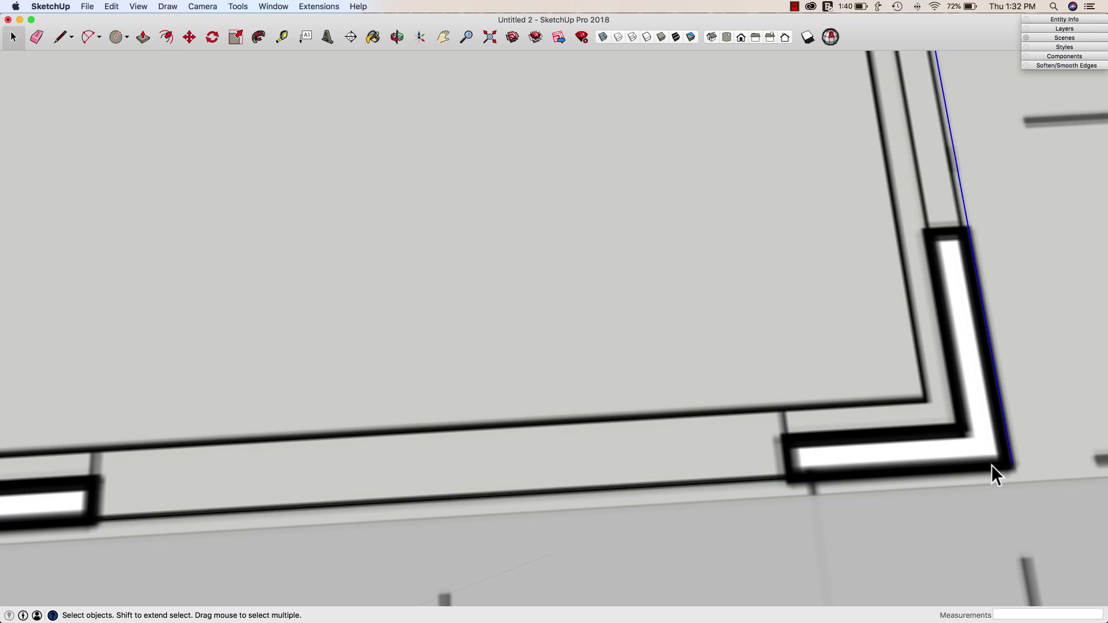
scroll(1034, 392, down, 10)
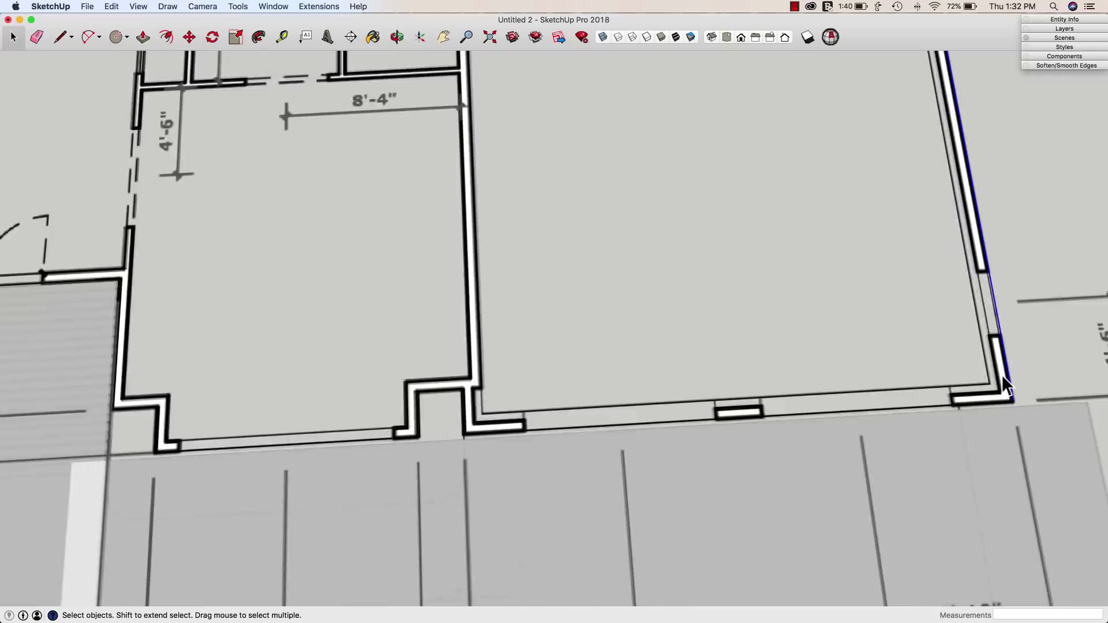
scroll(1001, 377, down, 3)
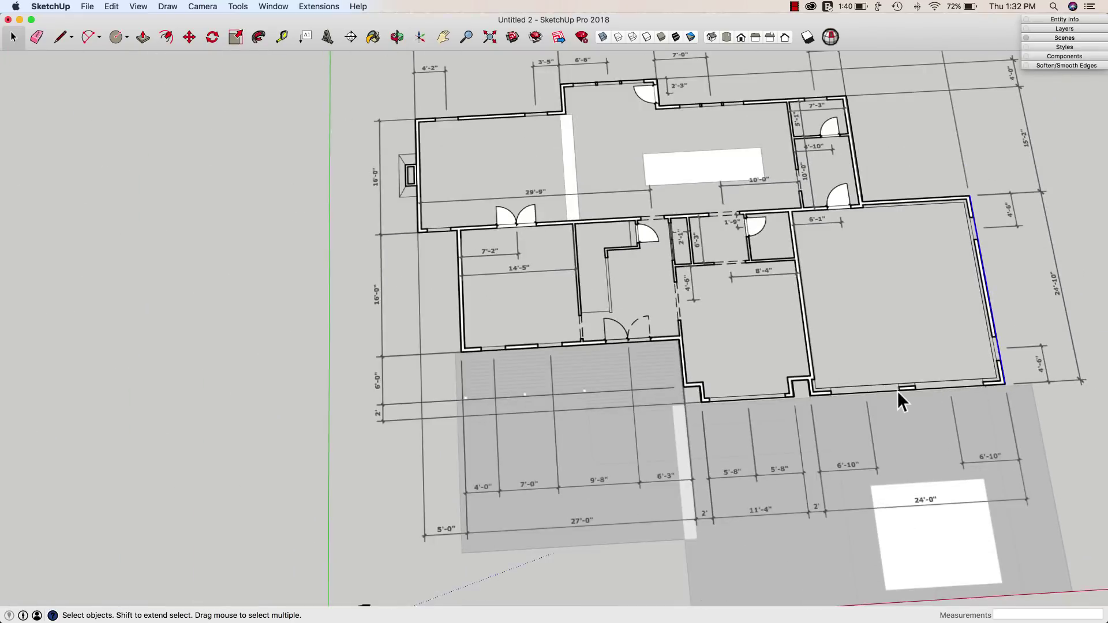
scroll(897, 391, down, 2)
scroll(891, 404, up, 3)
scroll(888, 421, down, 5)
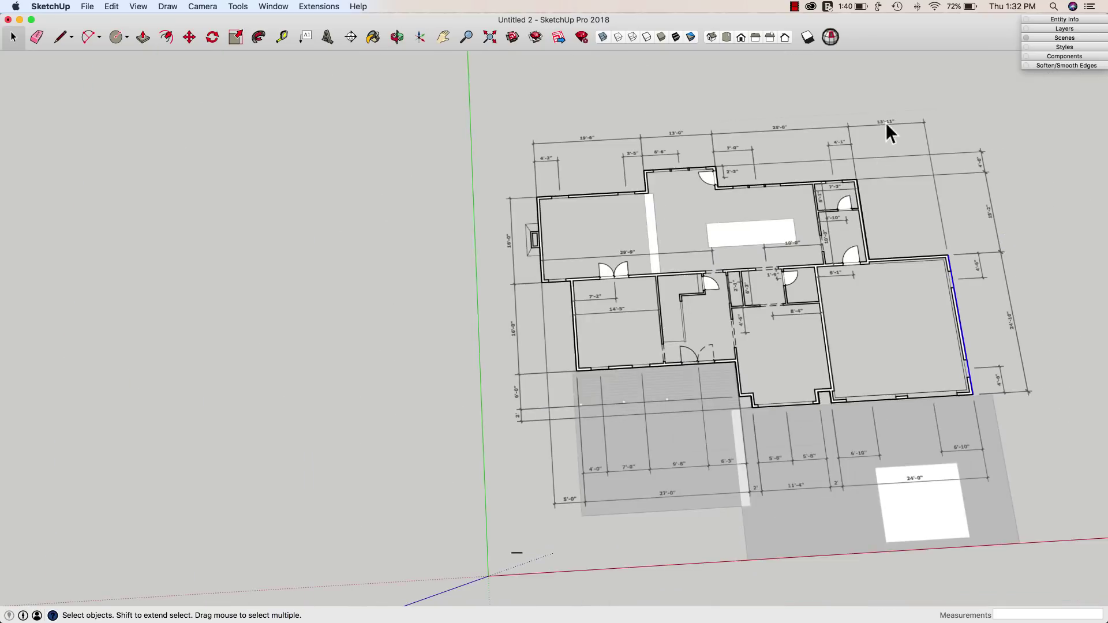
click(876, 400)
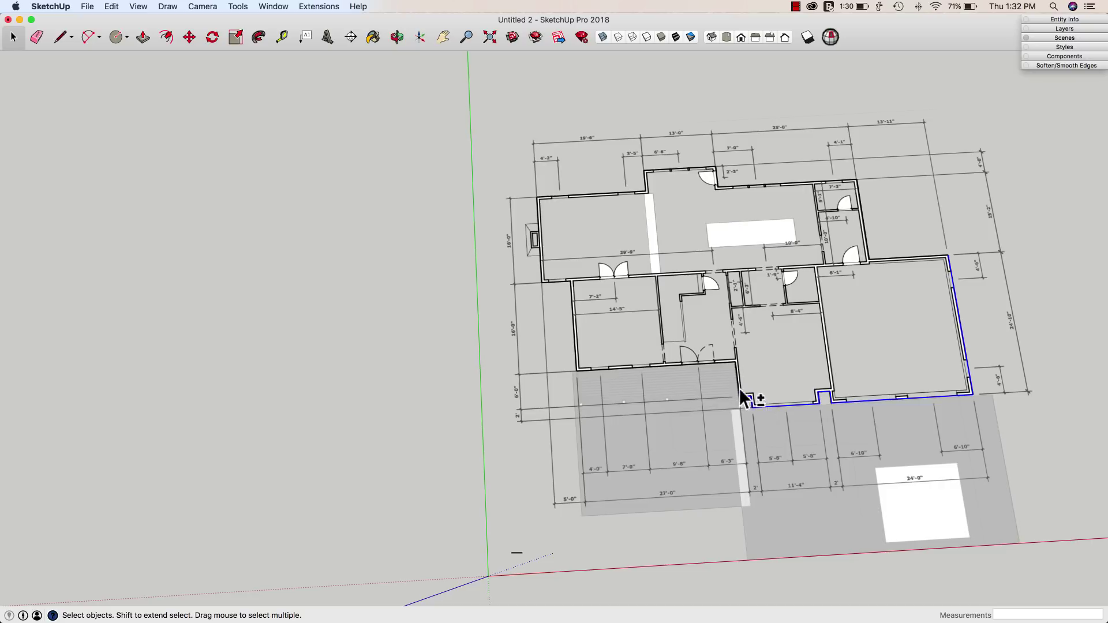
shift+click(727, 363)
scroll(521, 360, up, 10)
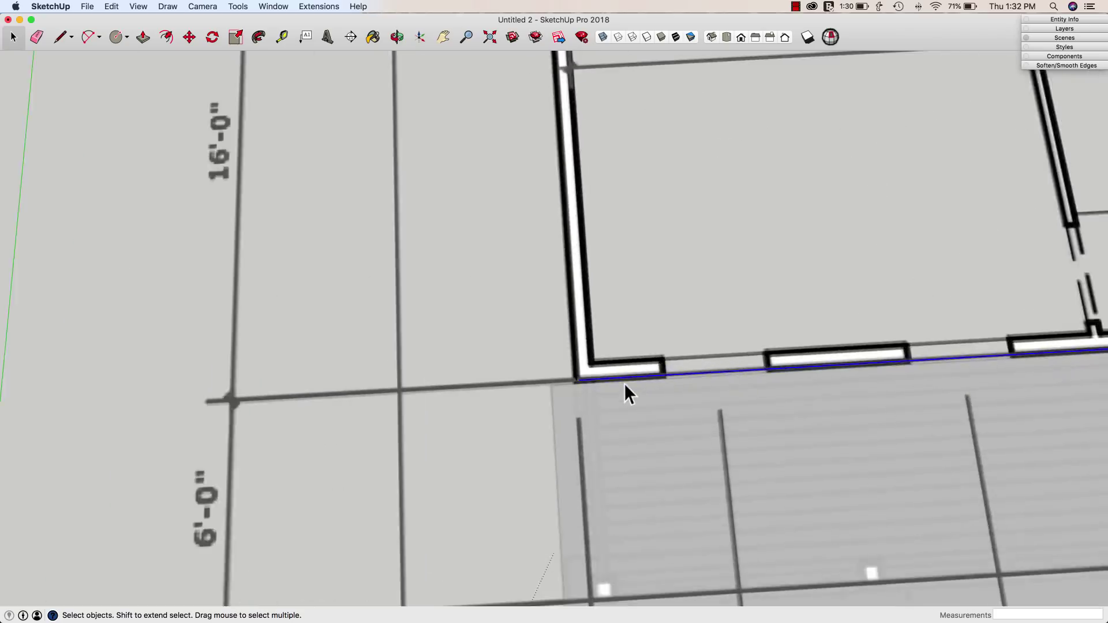
scroll(625, 383, up, 3)
scroll(546, 377, up, 3)
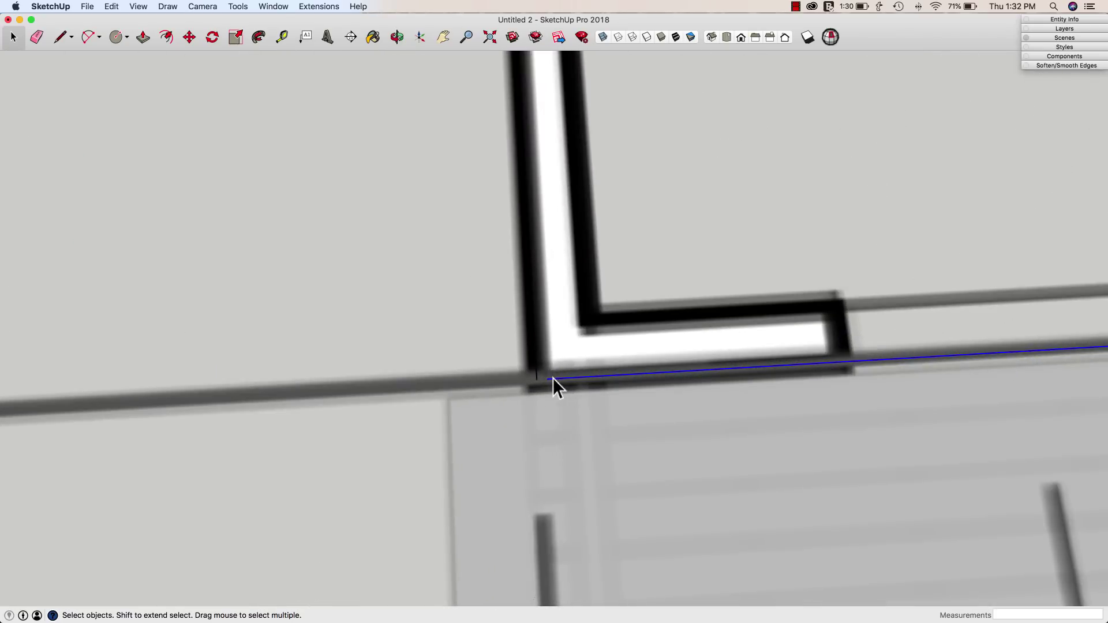
key(m)
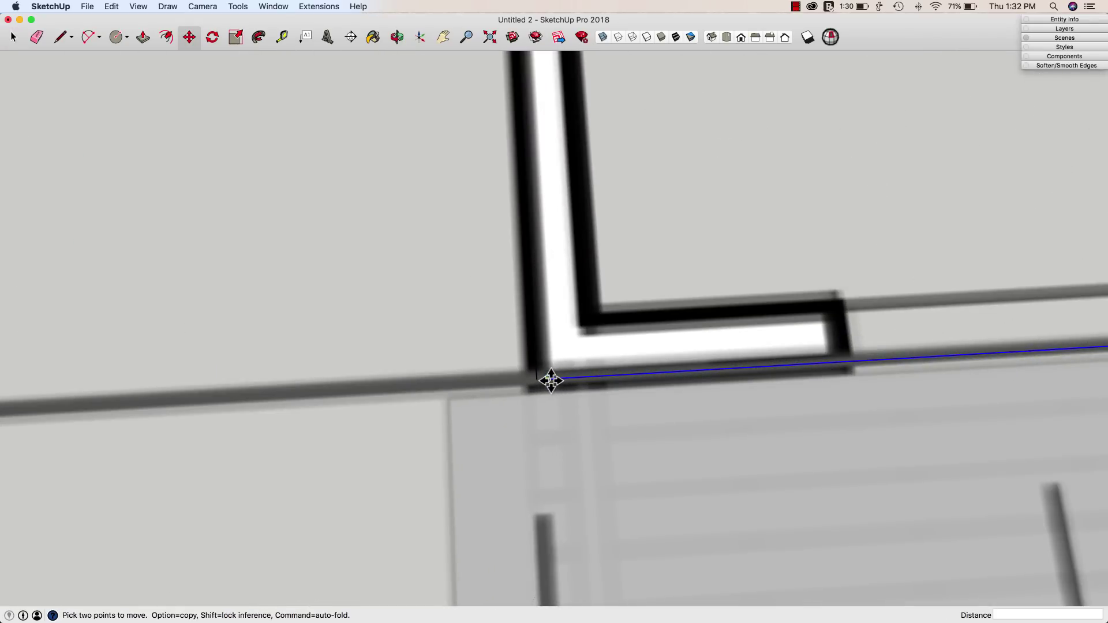
click(548, 381)
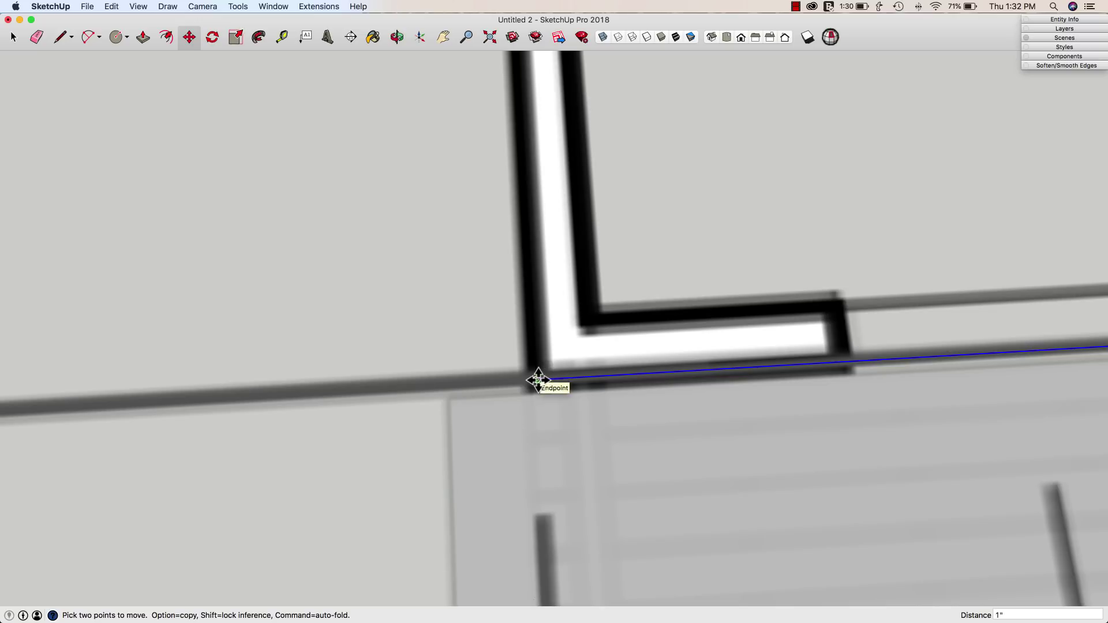
scroll(512, 353, down, 5)
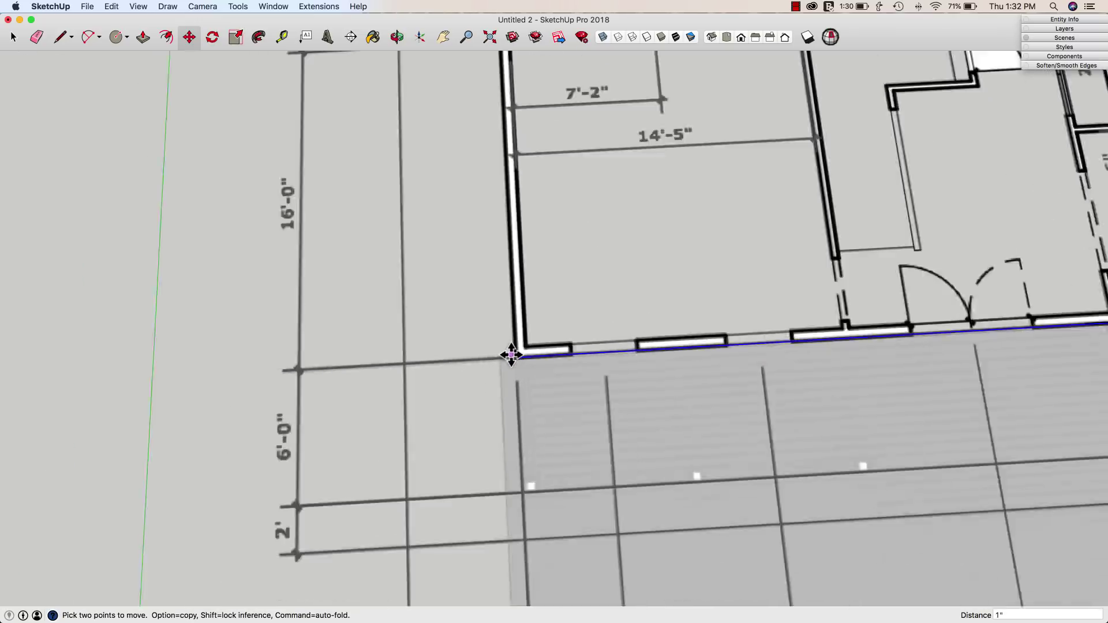
scroll(512, 354, down, 5)
- Measure the garage's rear wall edge between its two corners with a temporary line
middle_drag(911, 321, 674, 310)
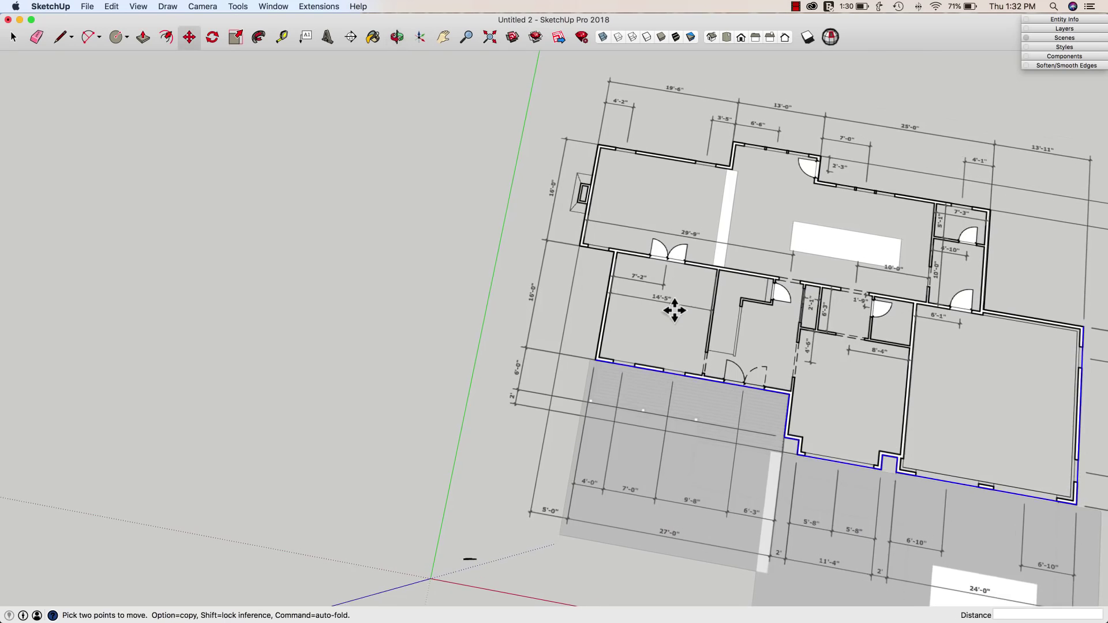
scroll(747, 302, up, 3)
scroll(883, 317, down, 3)
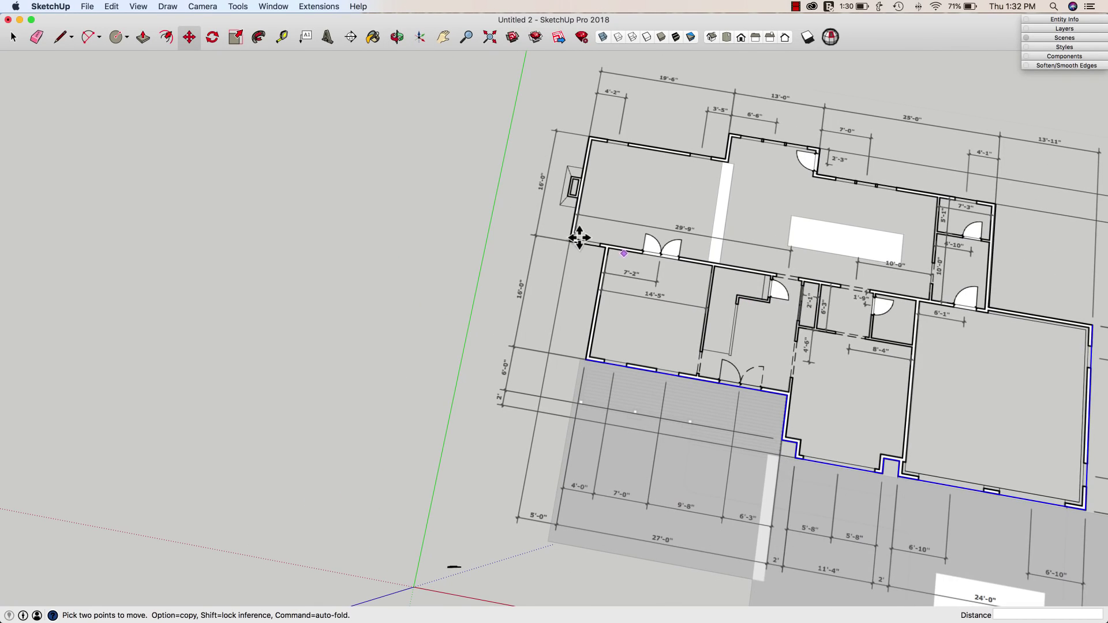
scroll(841, 277, down, 3)
scroll(920, 279, up, 5)
key(l)
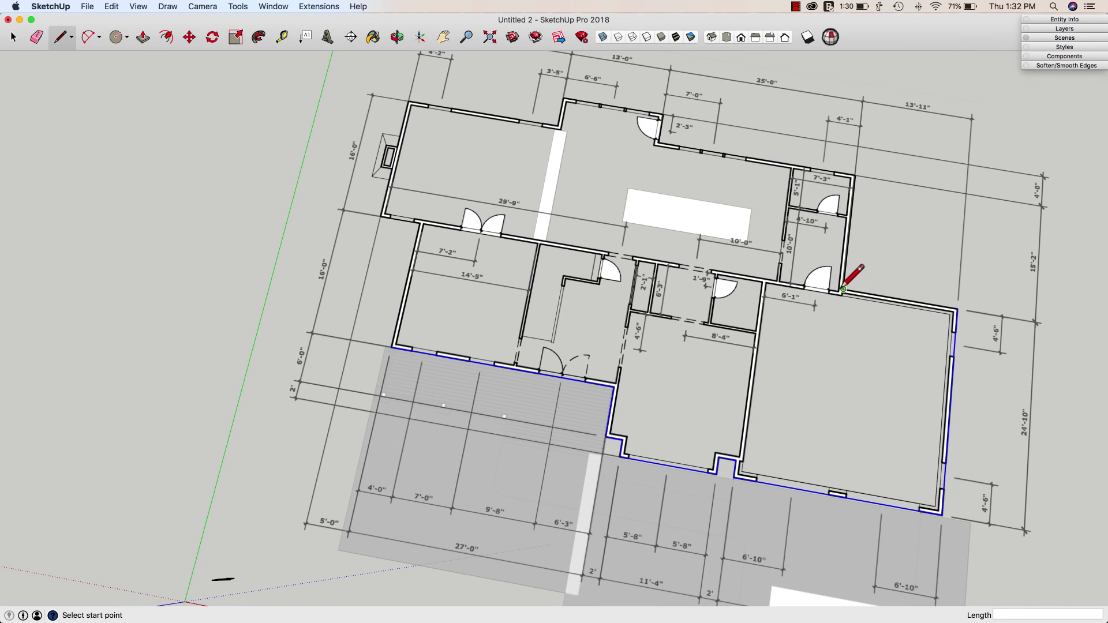
click(843, 288)
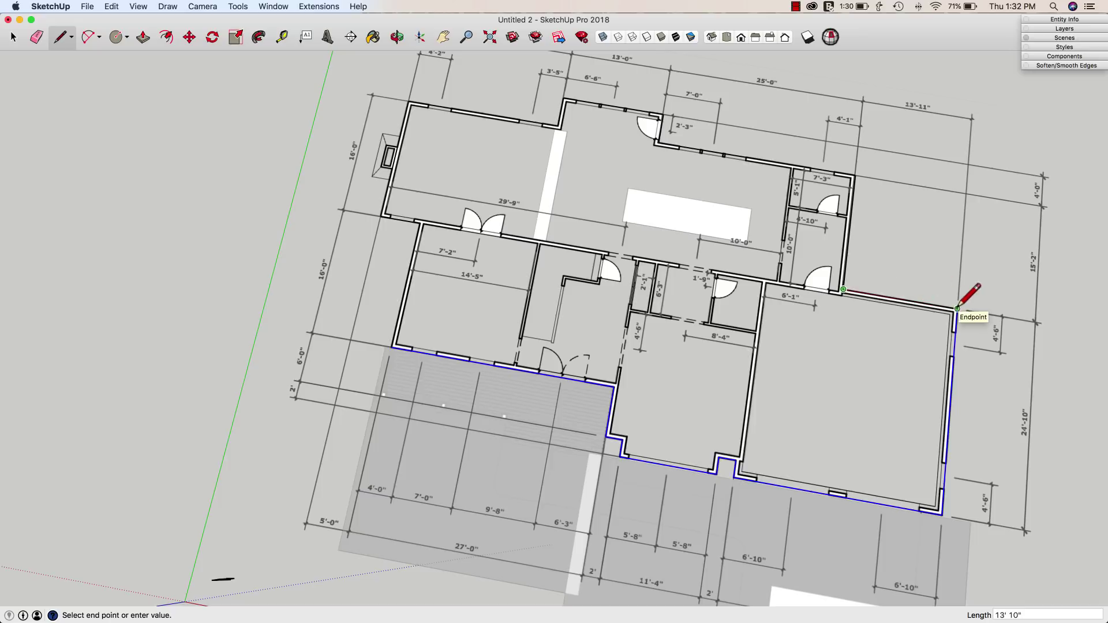
middle_drag(838, 288, 941, 240)
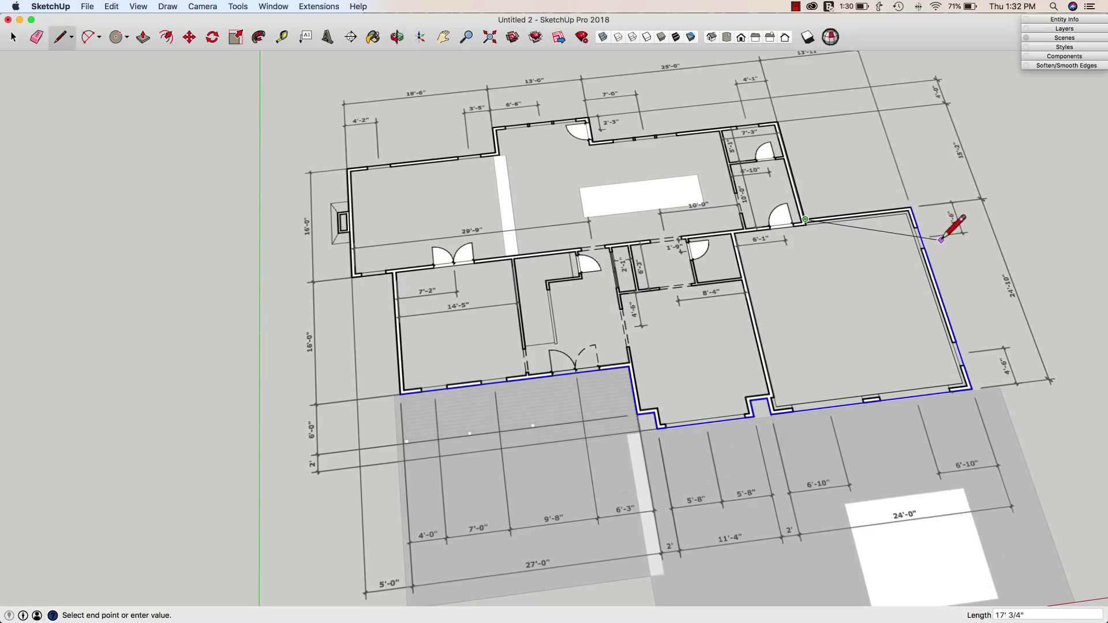
key(Escape)
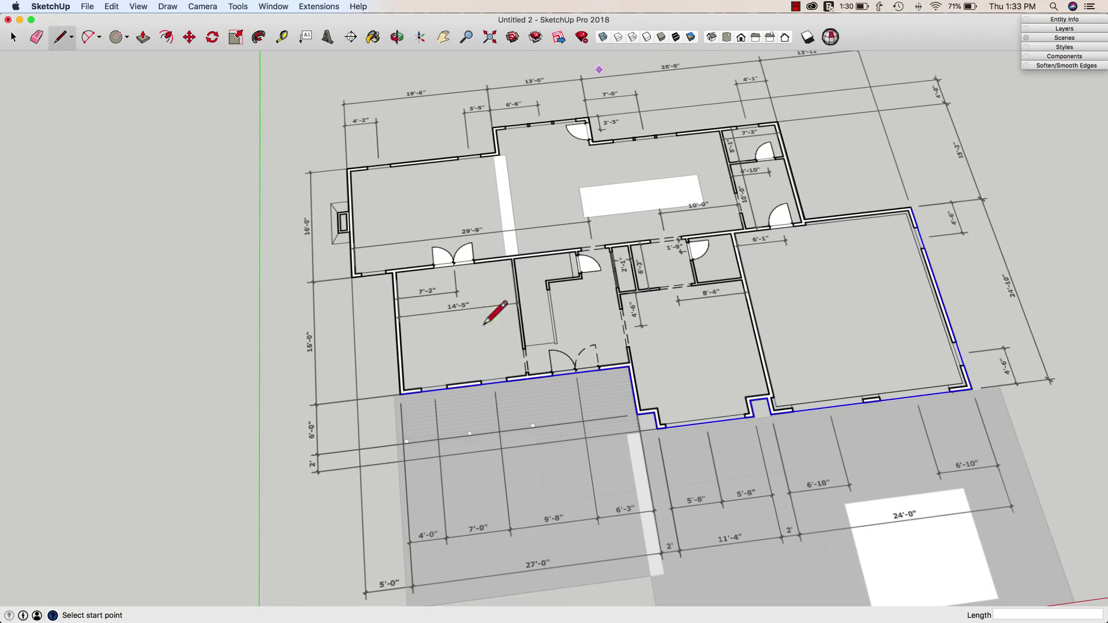
- Retrace the 6' side edge between the stepped front wall and the porch wall to fill the outline with a face
click(637, 415)
click(629, 366)
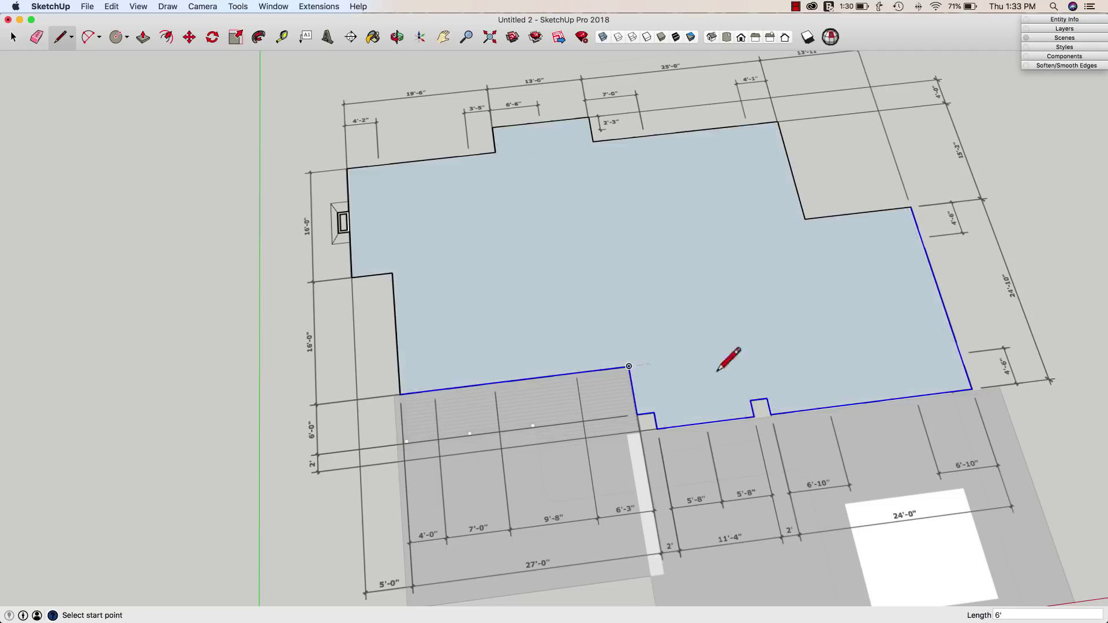
middle_drag(729, 359, 693, 240)
mouse_move(844, 285)
middle_down()
mouse_move(664, 347)
mouse_move(673, 364)
mouse_move(794, 389)
middle_up()
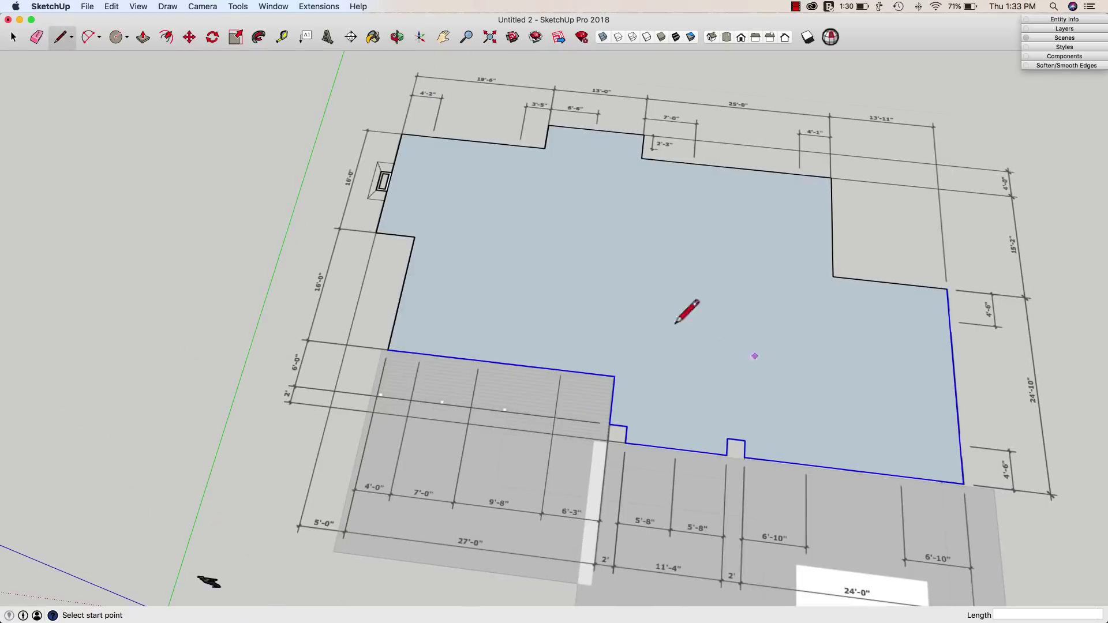
mouse_move(839, 335)
middle_down()
mouse_move(831, 369)
mouse_move(841, 327)
middle_up()
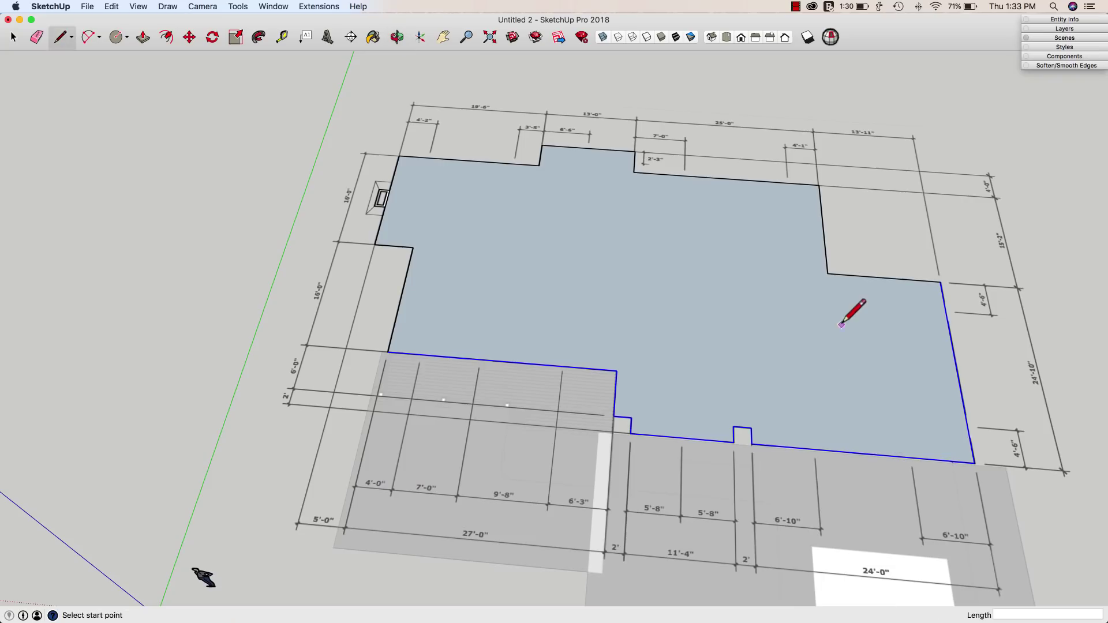
- Select the floor outline's face with all its bounding edges and make them a group
key(space)
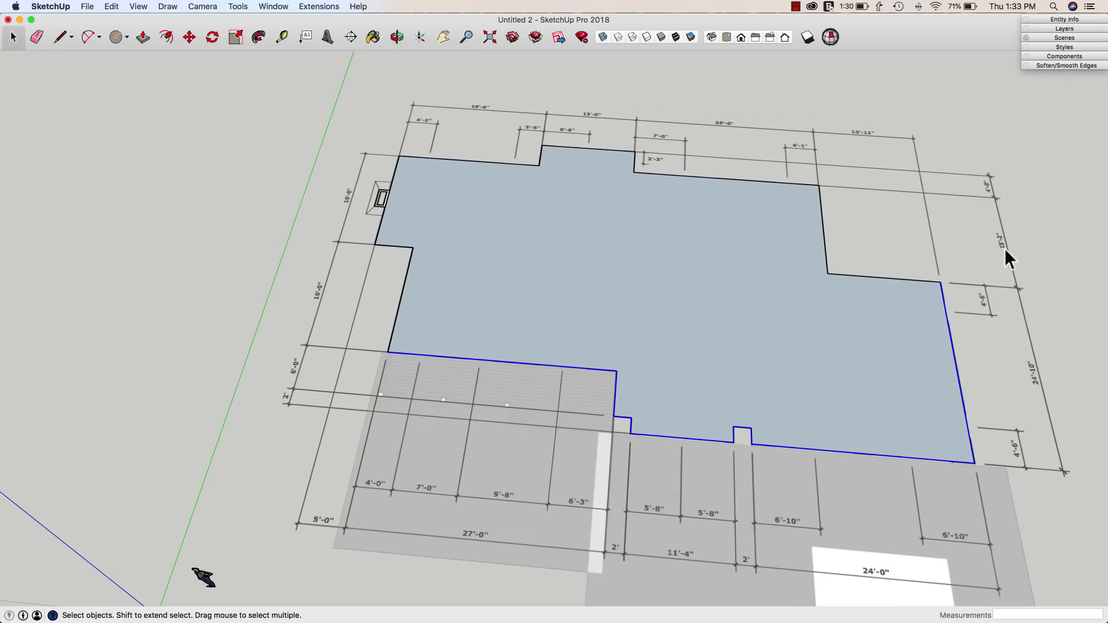
click(836, 378)
double_click(659, 235)
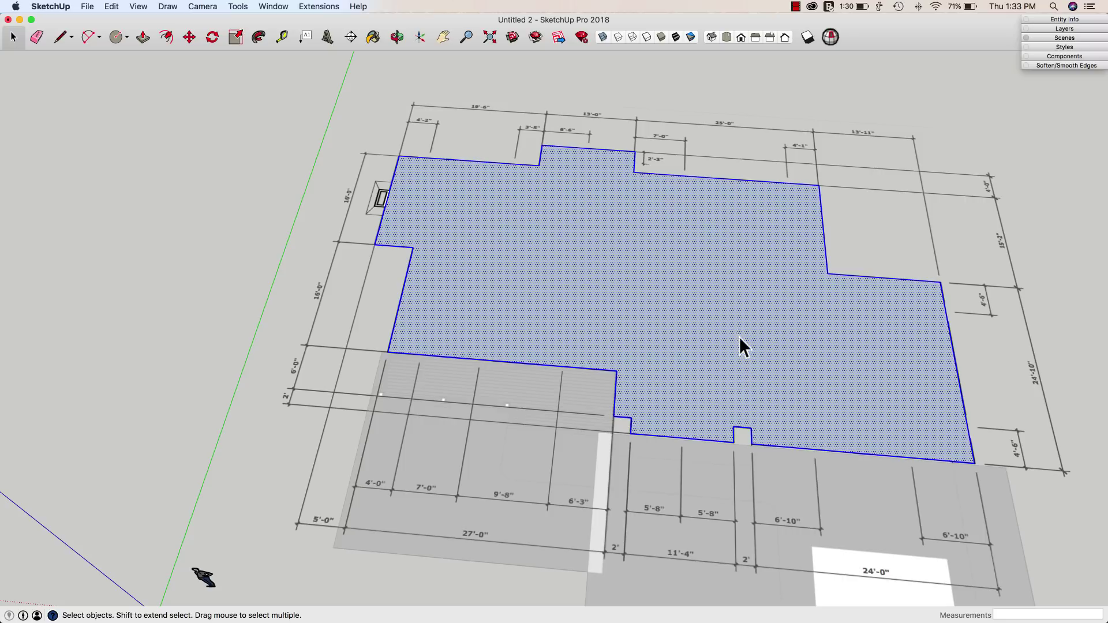
middle_drag(744, 421, 787, 314)
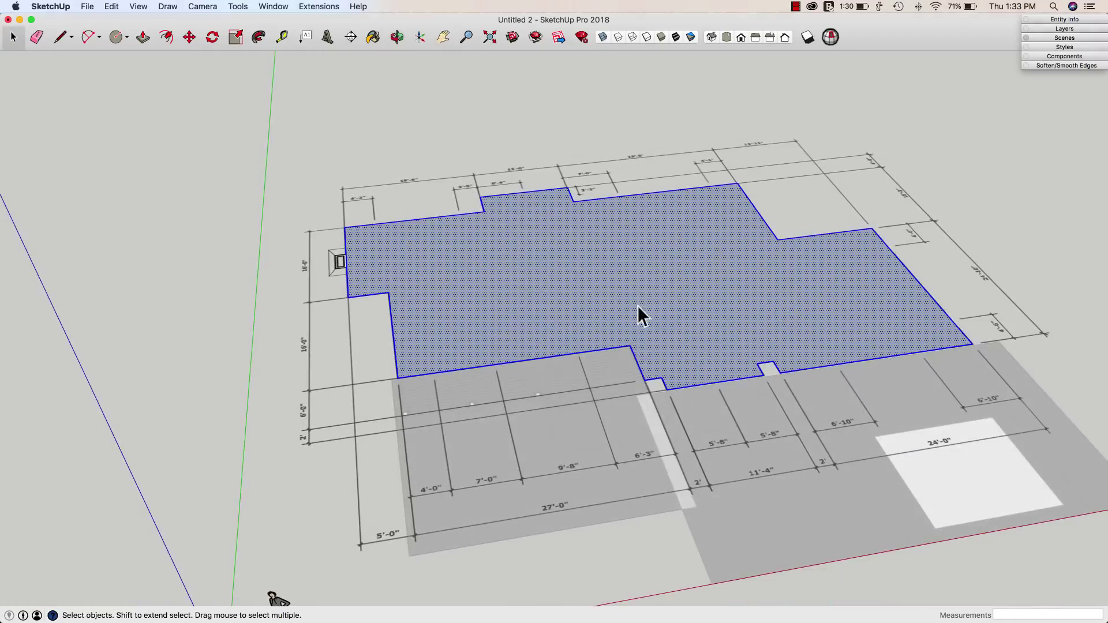
right_click(566, 261)
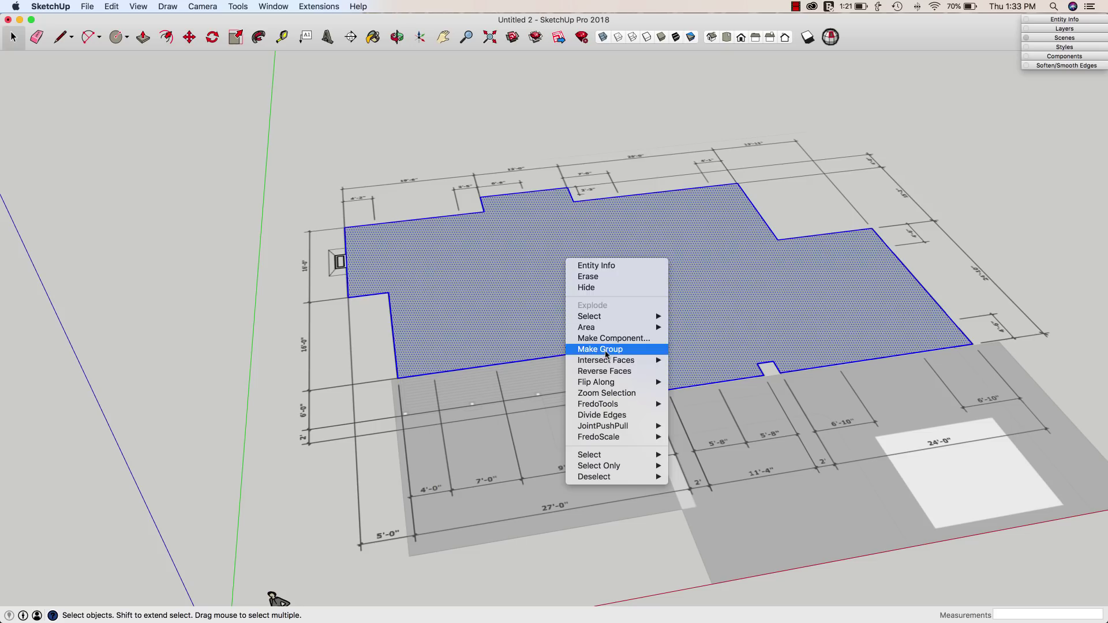
click(600, 349)
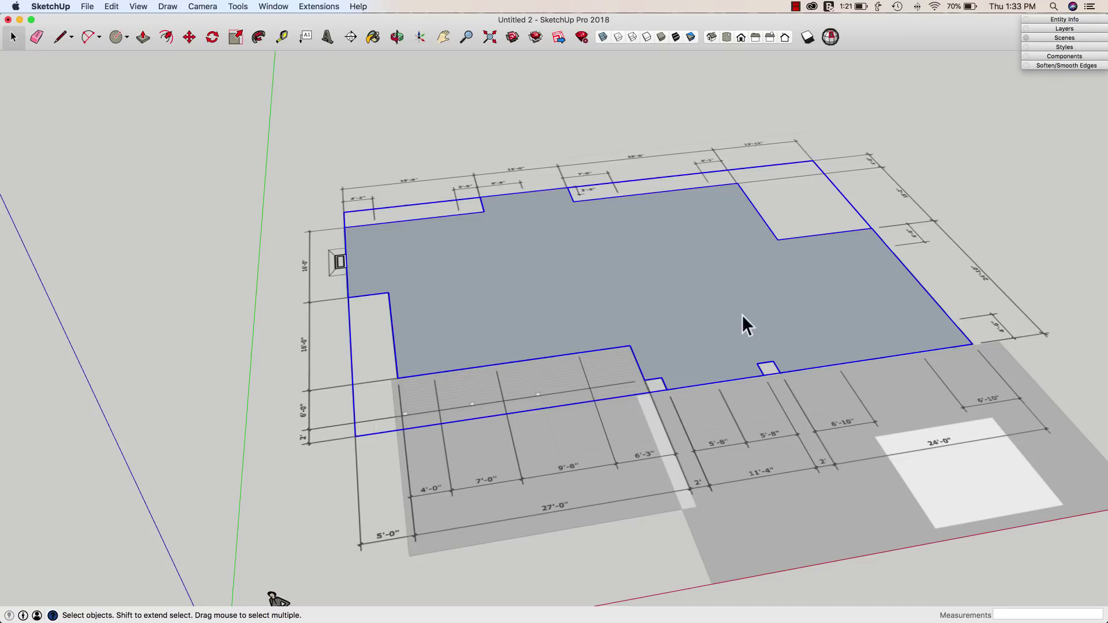
- Open the new floor outline group to check the face inside it, and leave the group
middle_drag(766, 335, 590, 342)
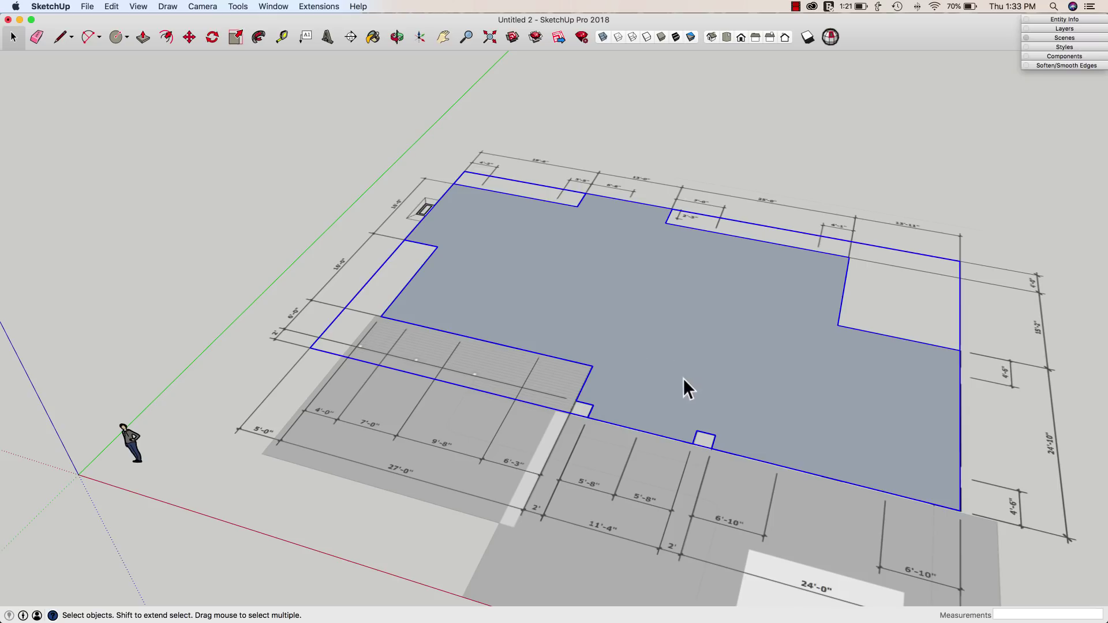
middle_drag(671, 396, 664, 360)
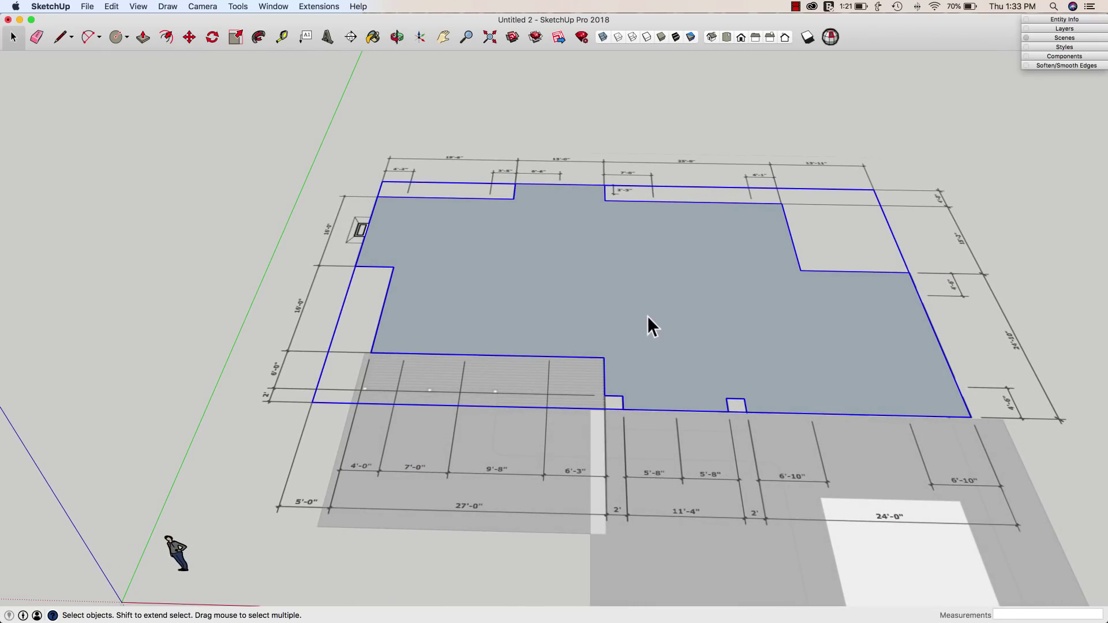
double_click(610, 283)
click(677, 293)
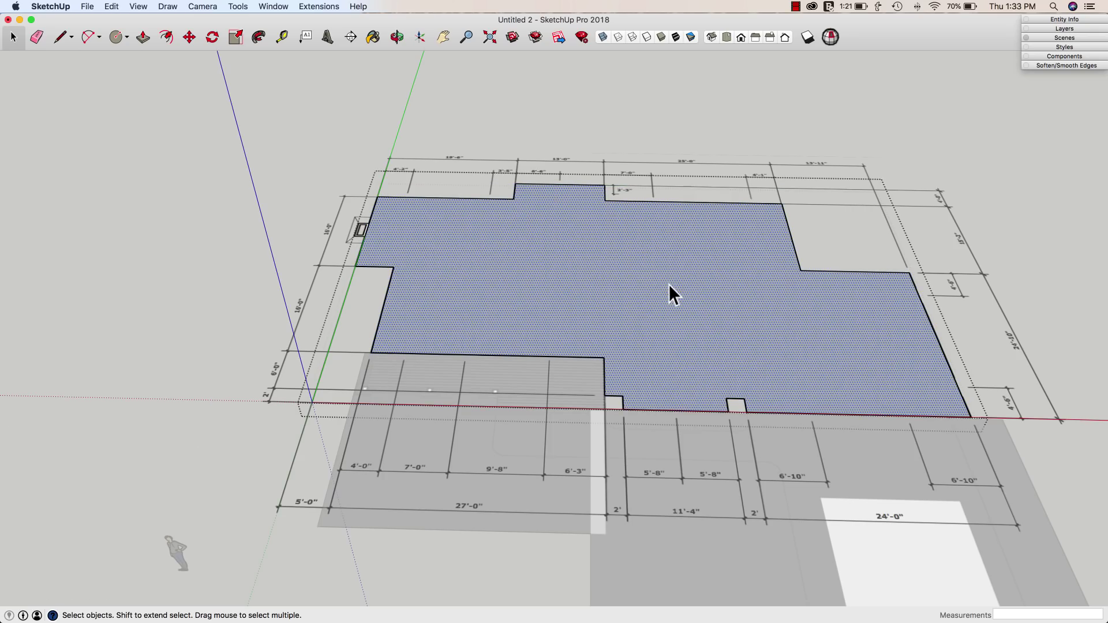
click(760, 134)
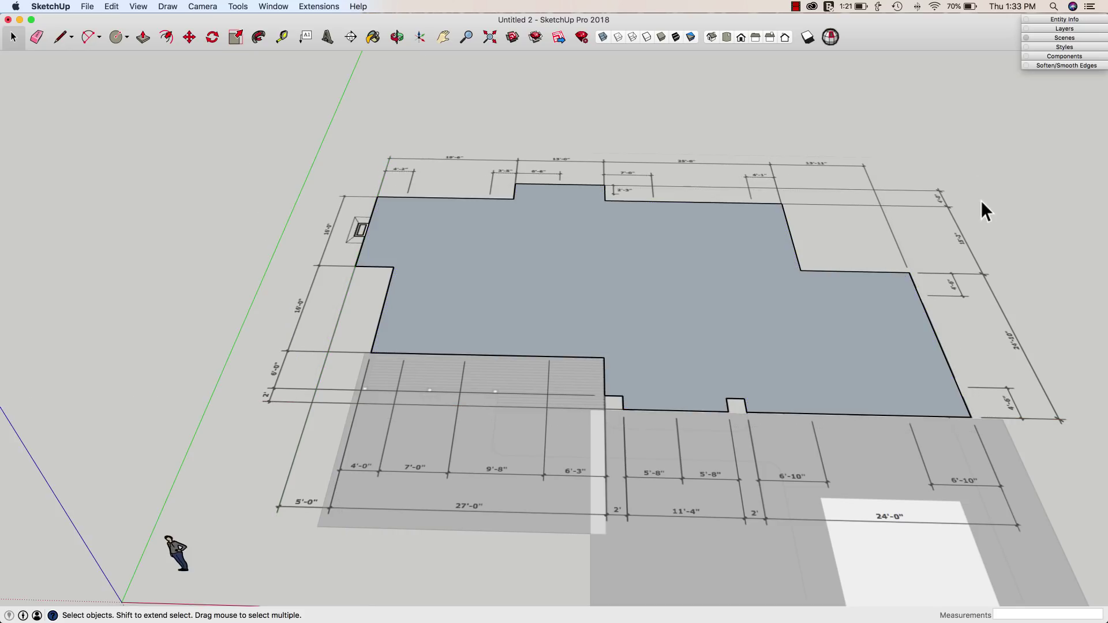
- Add a new layer named Basement to the model
click(499, 279)
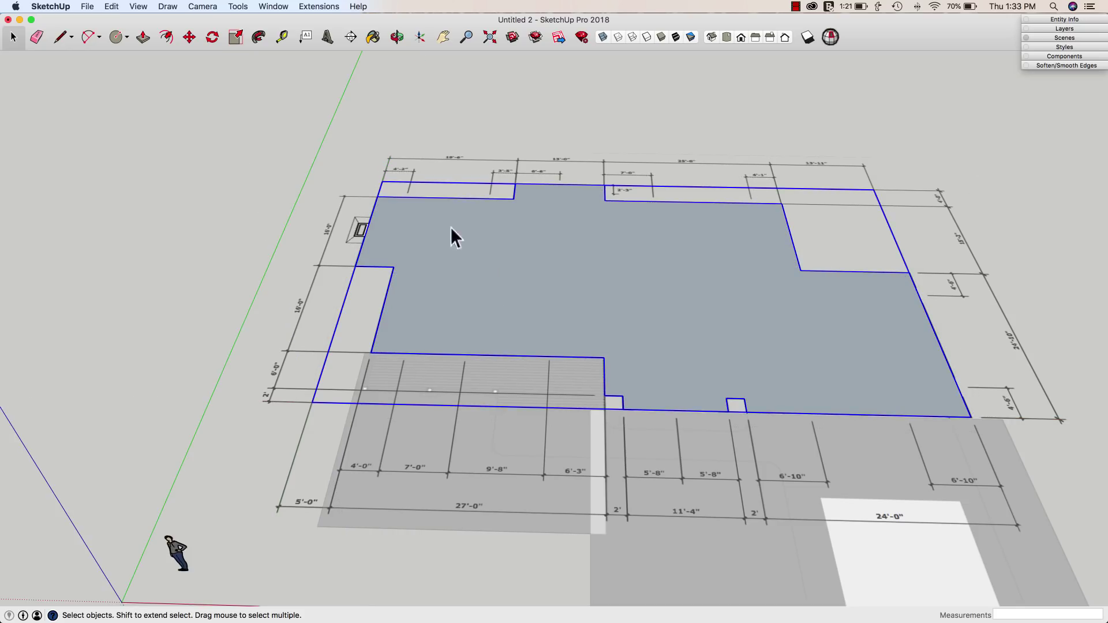
right_click(508, 284)
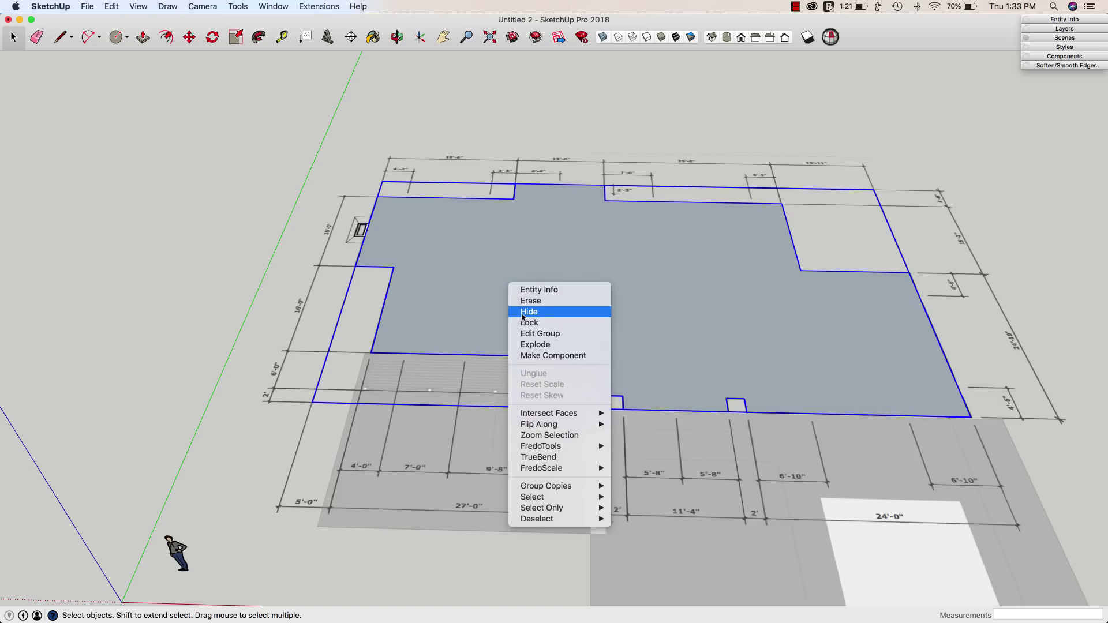
click(1079, 29)
click(1078, 30)
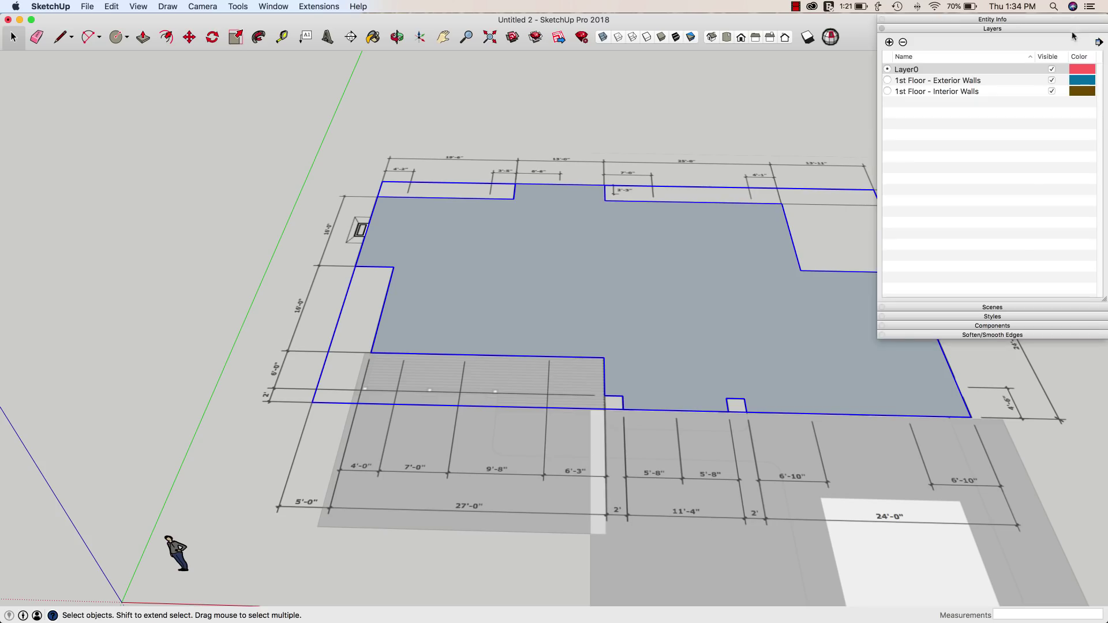
click(889, 42)
text(Basement)
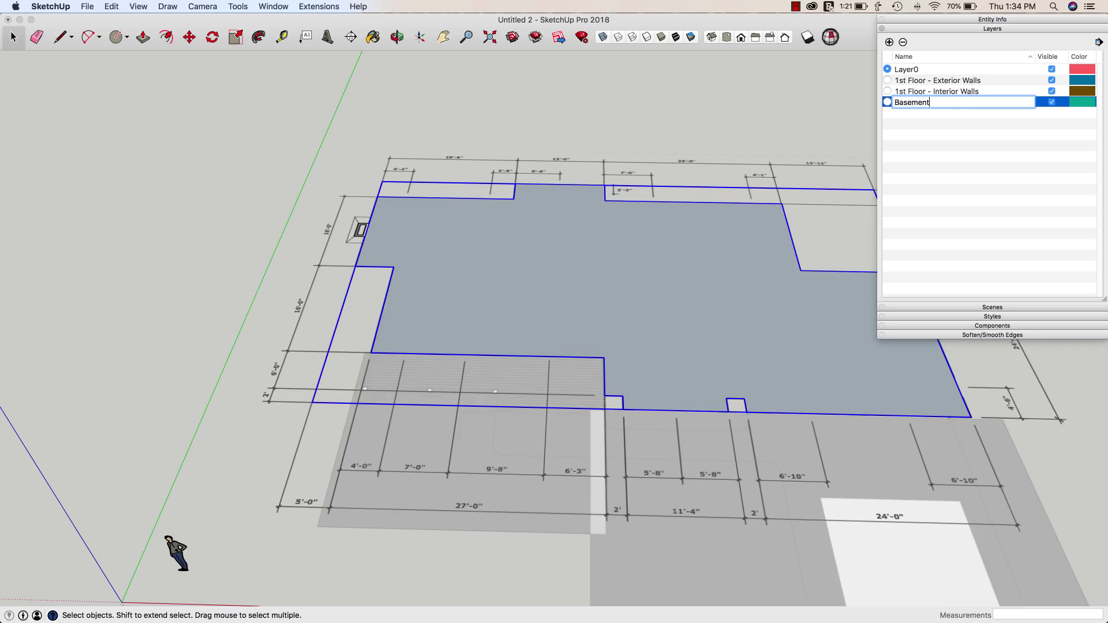
key(Return)
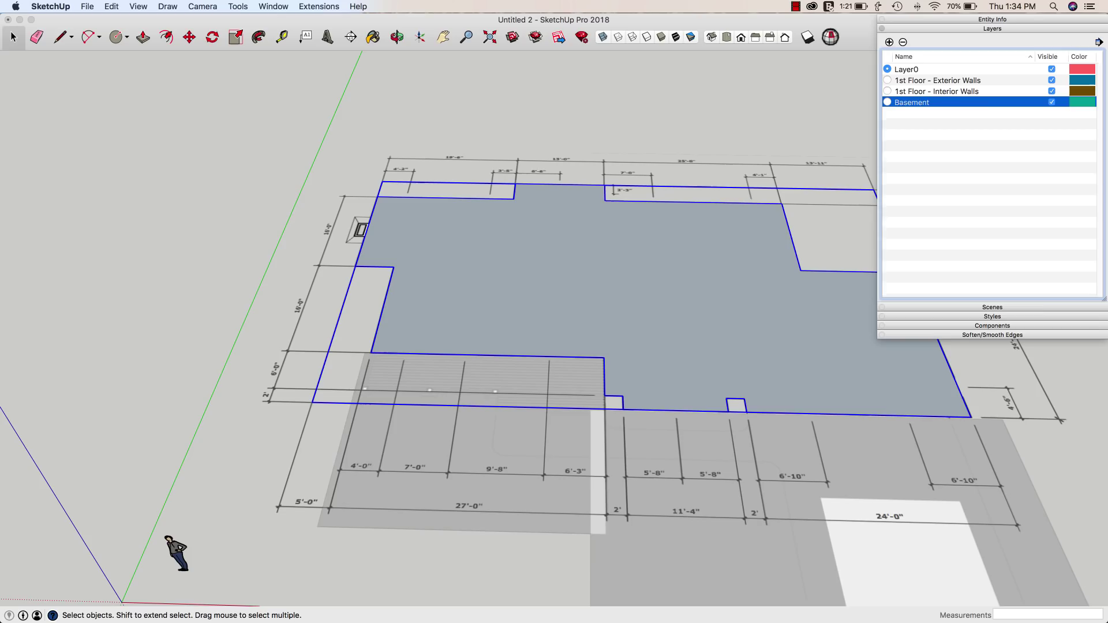
click(707, 128)
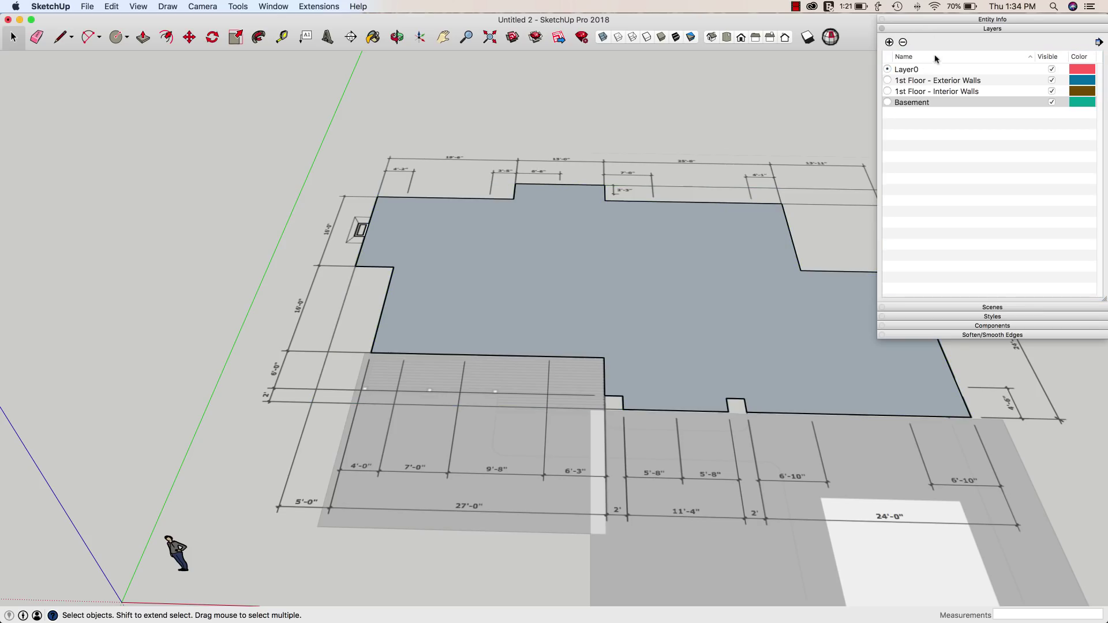
- Assign the floor outline group to the Basement layer and hide that layer
click(945, 21)
click(636, 285)
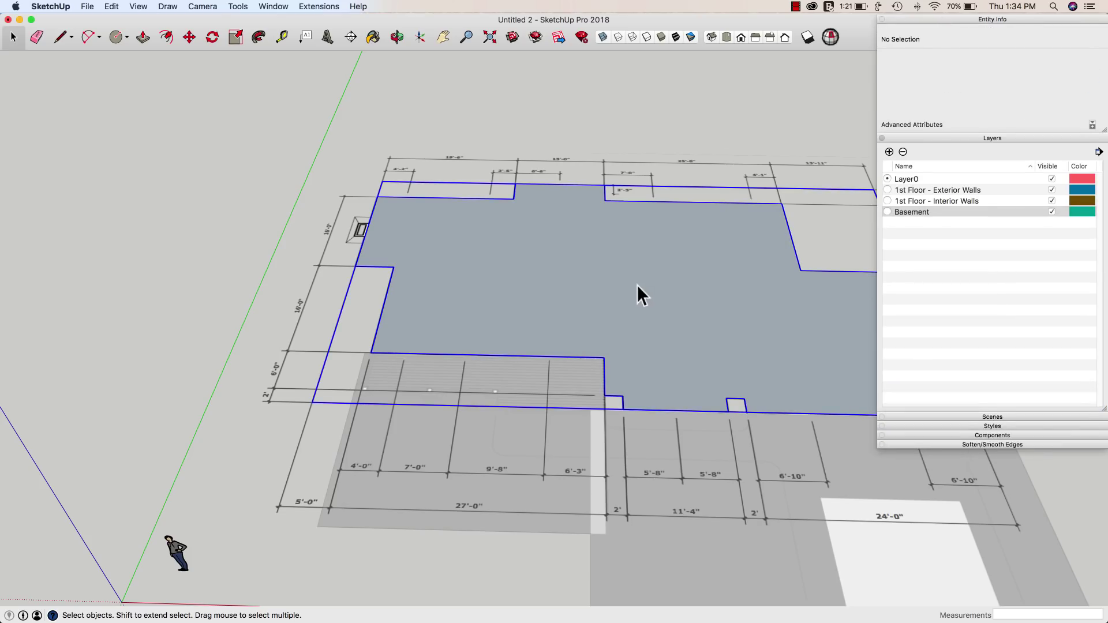
click(999, 58)
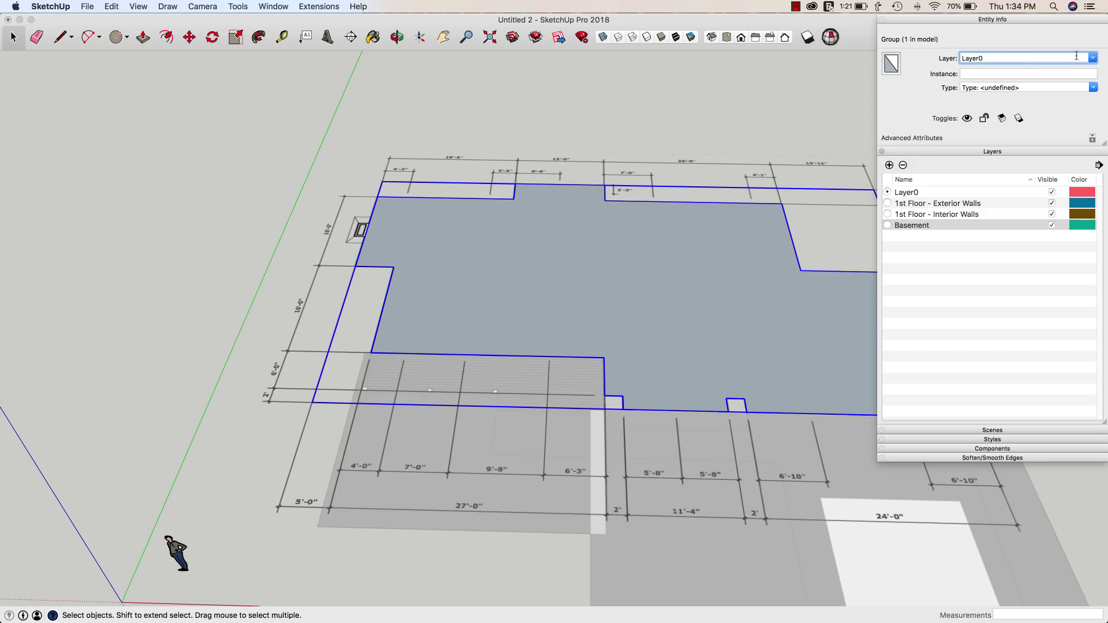
click(1093, 59)
click(990, 91)
click(1052, 225)
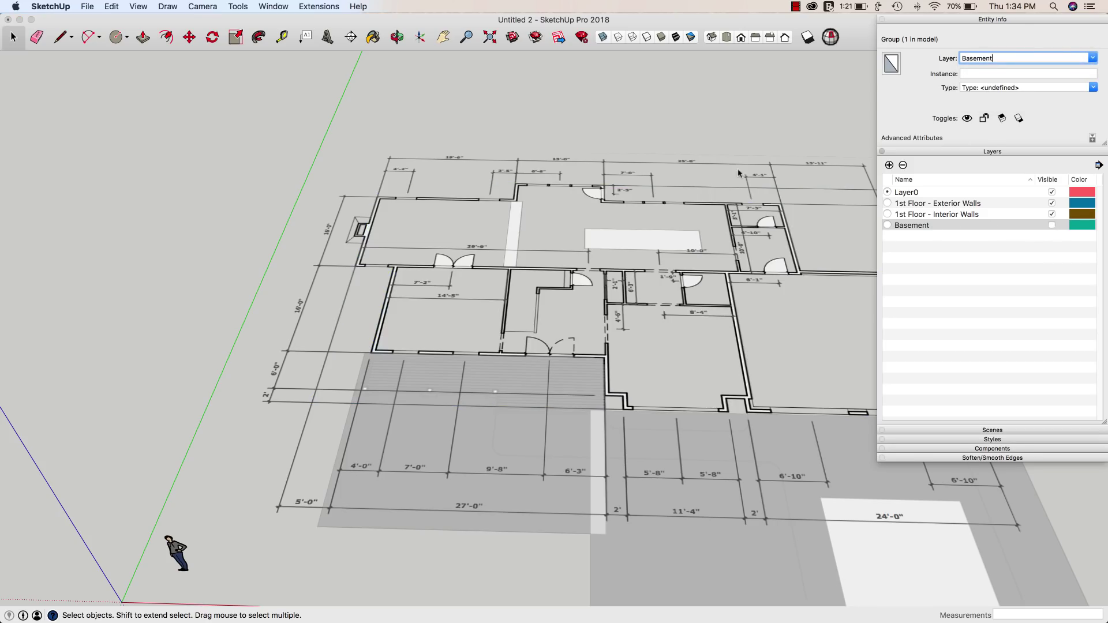
click(924, 20)
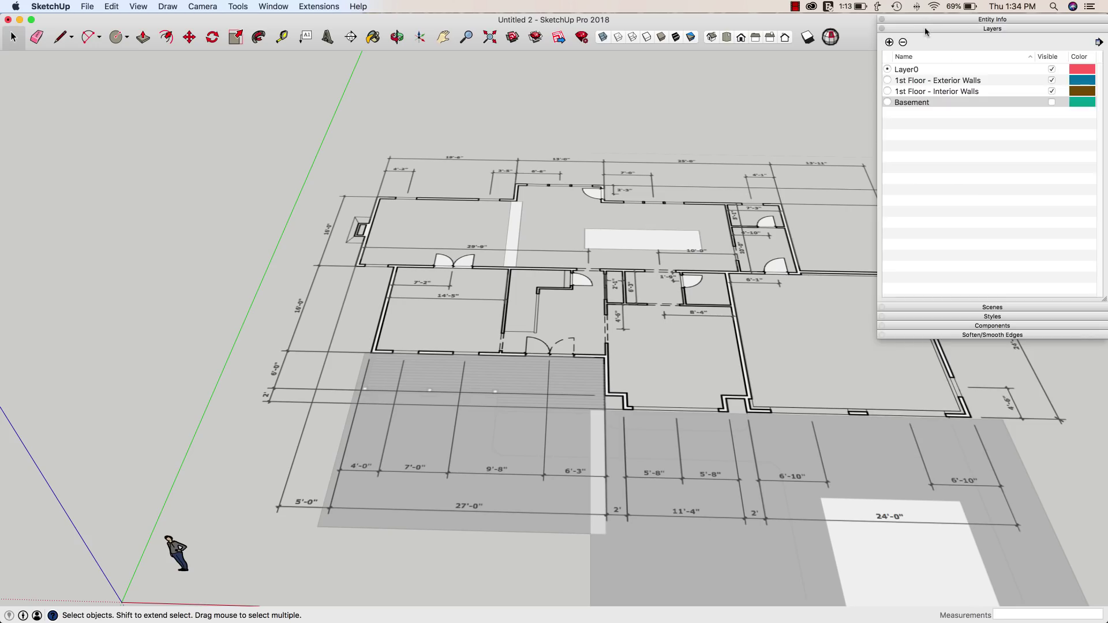
click(948, 28)
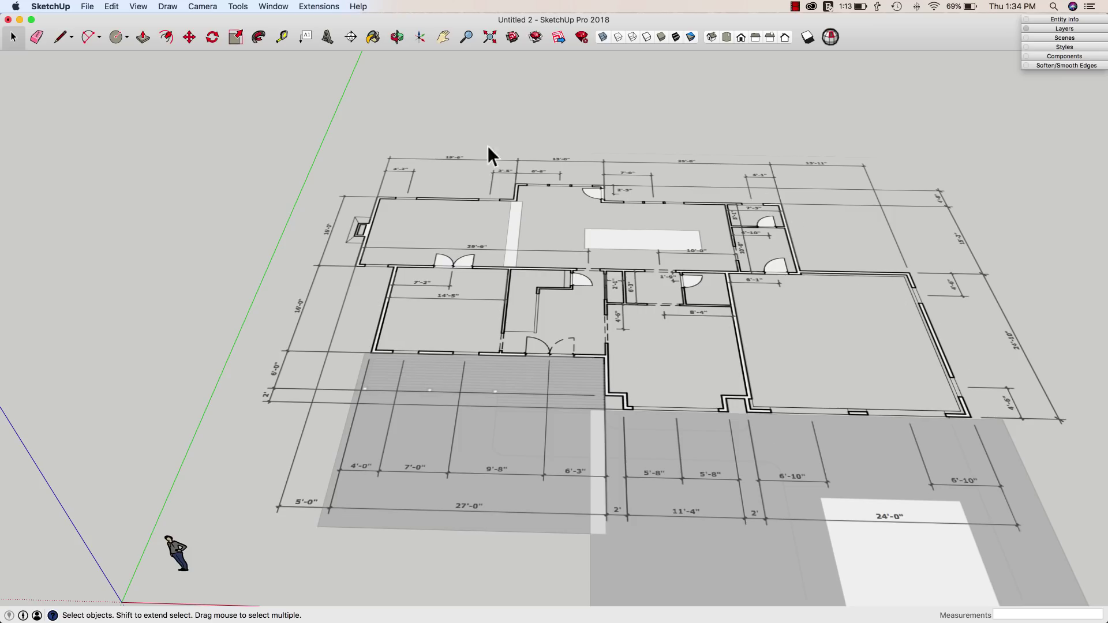
- Paste the copied floor outline face in place over the floor plan
middle_drag(488, 148, 440, 211)
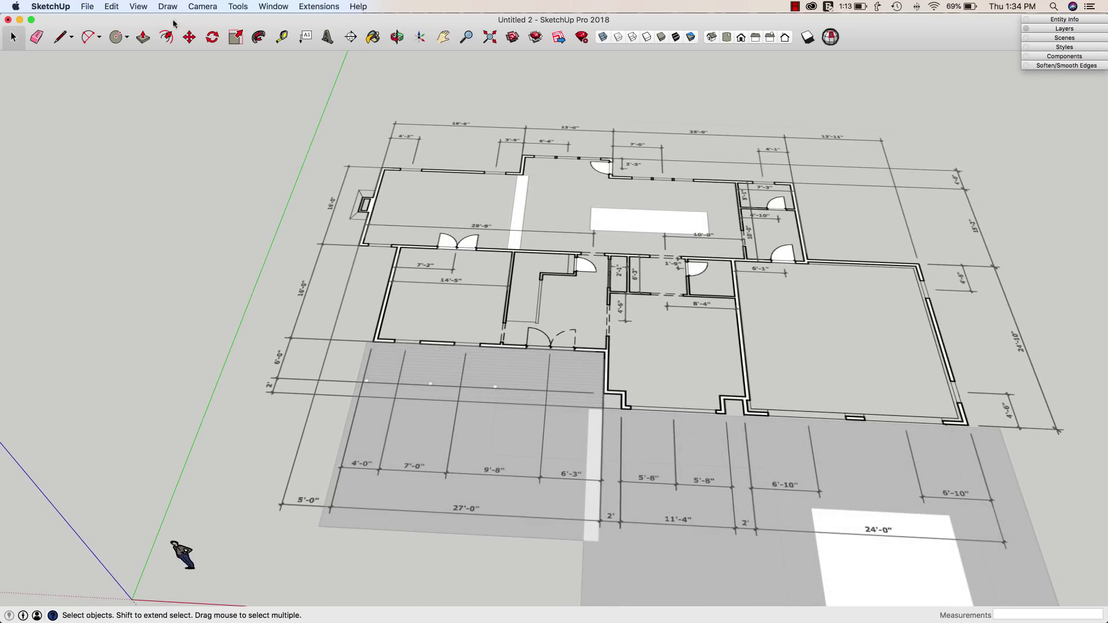
click(111, 7)
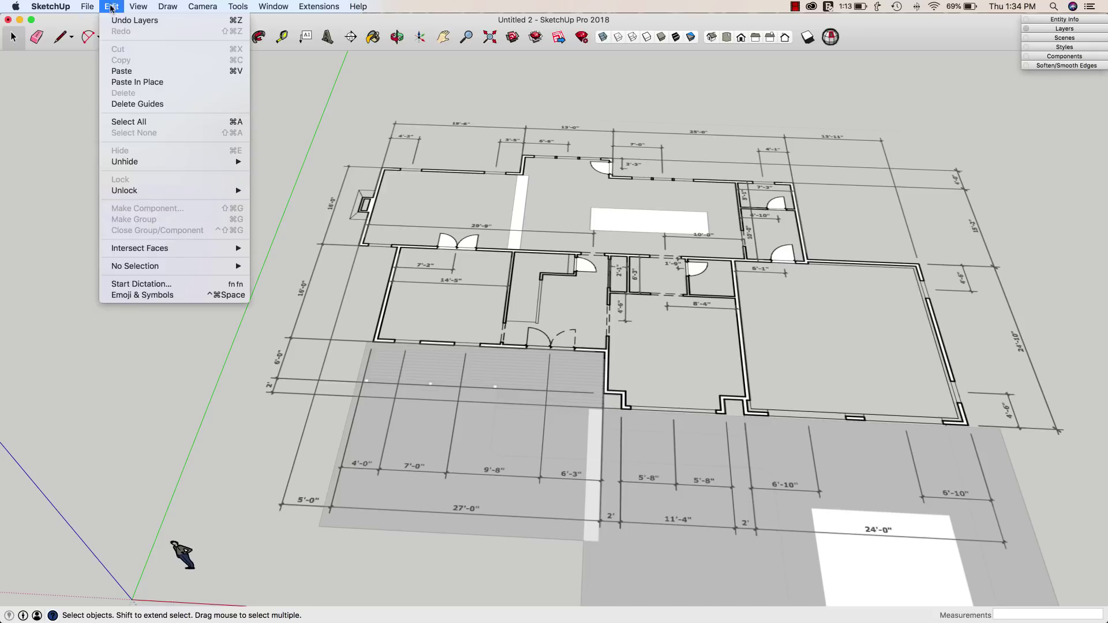
click(136, 84)
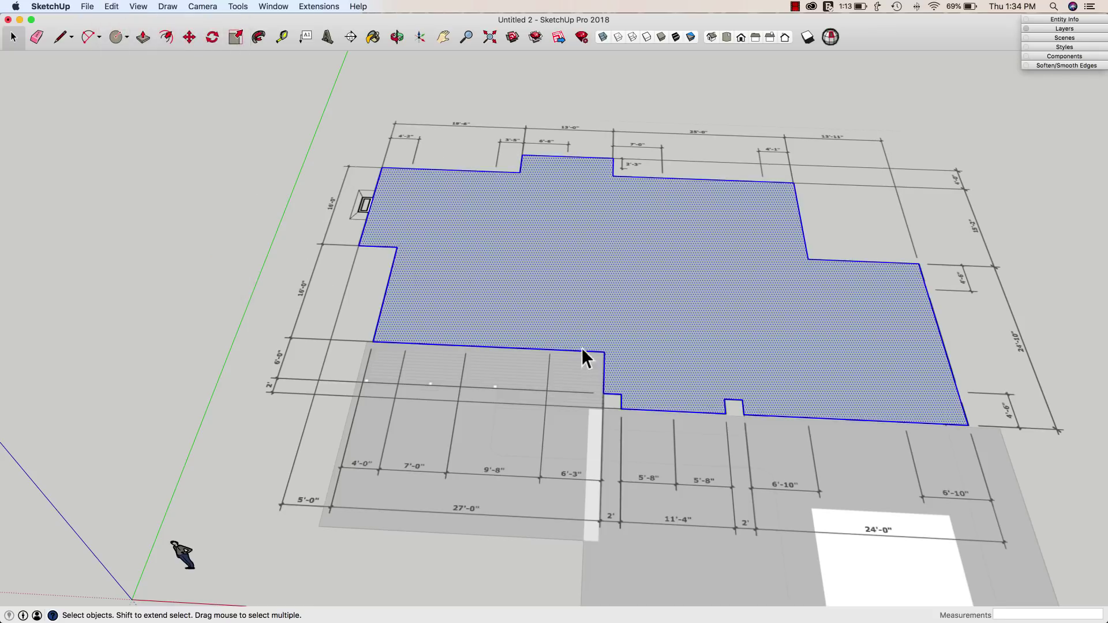
middle_drag(516, 388, 656, 324)
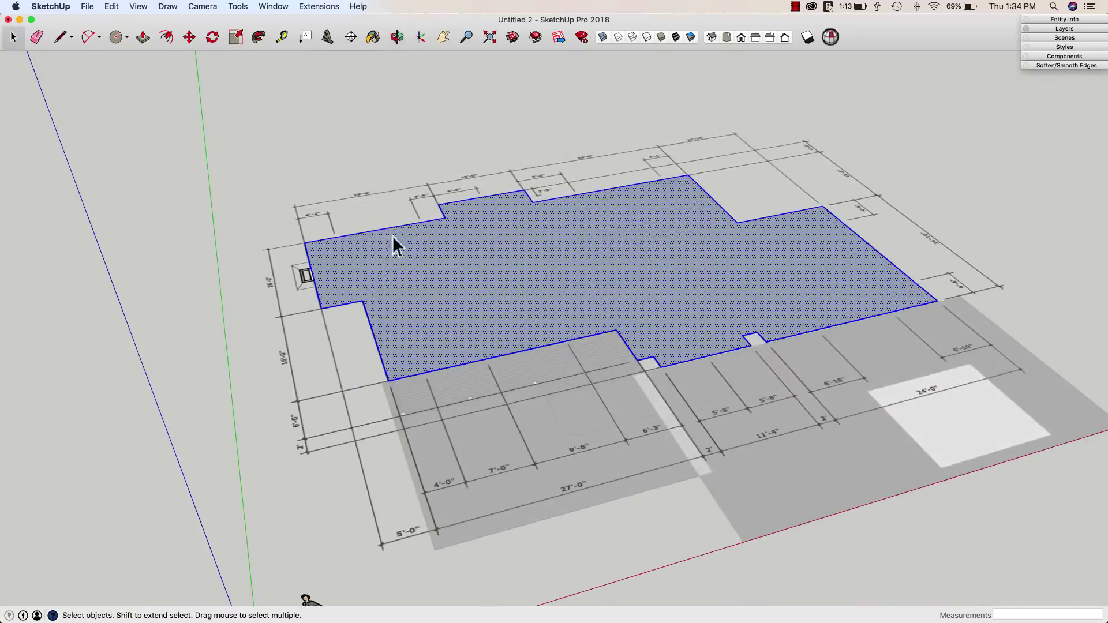
middle_drag(536, 329, 374, 323)
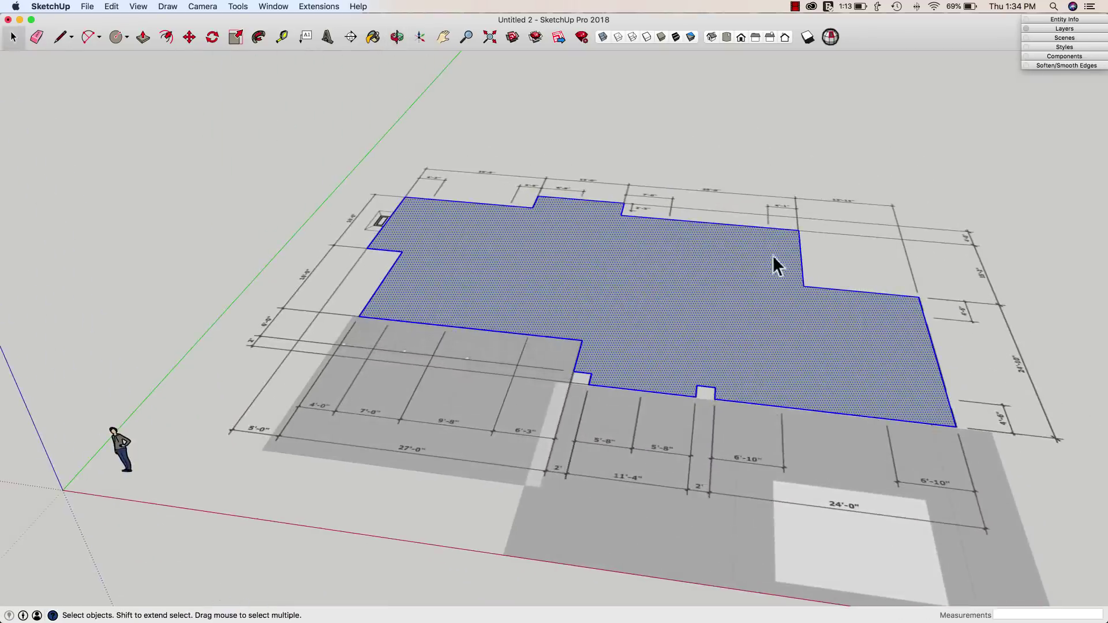
click(1065, 29)
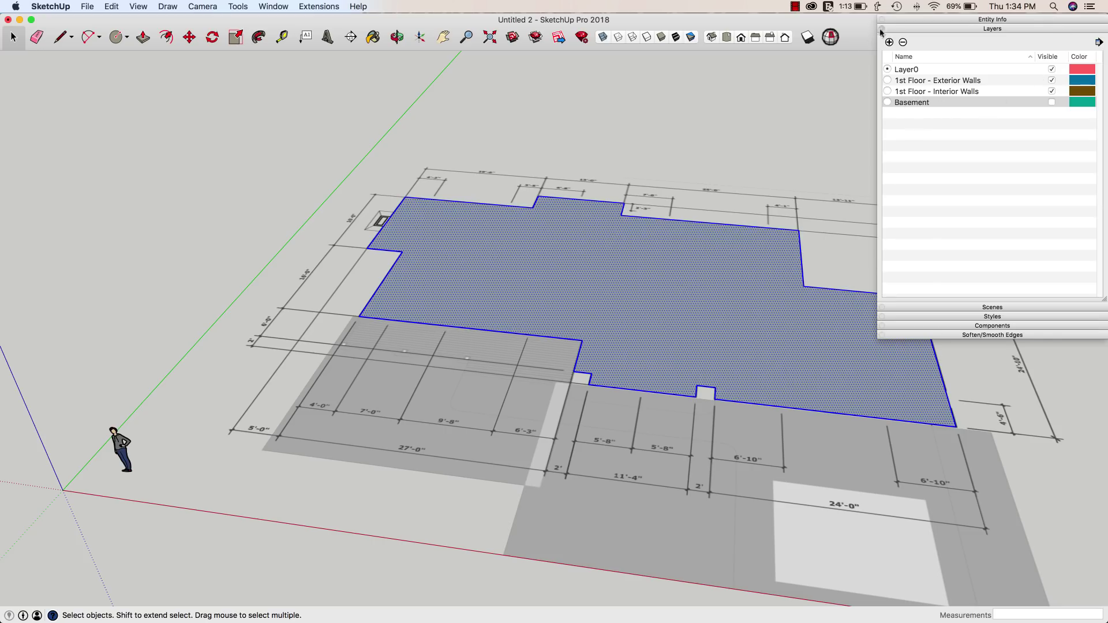
click(916, 30)
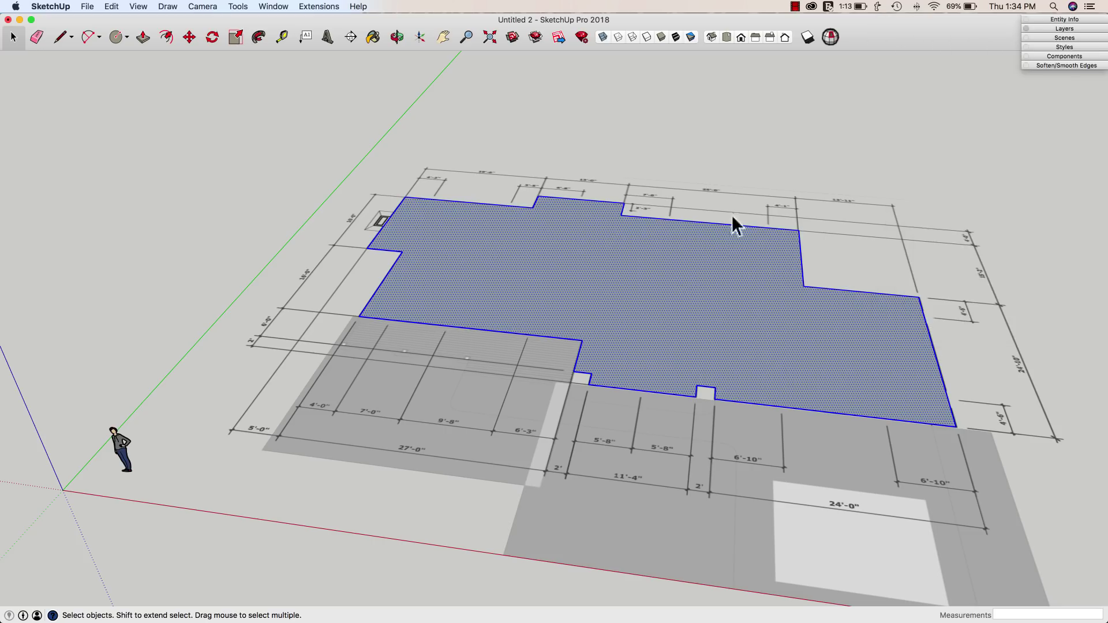
- Offset the outline inward by 5.5 inches and delete the inner face, keeping only the exterior wall strip
key(f)
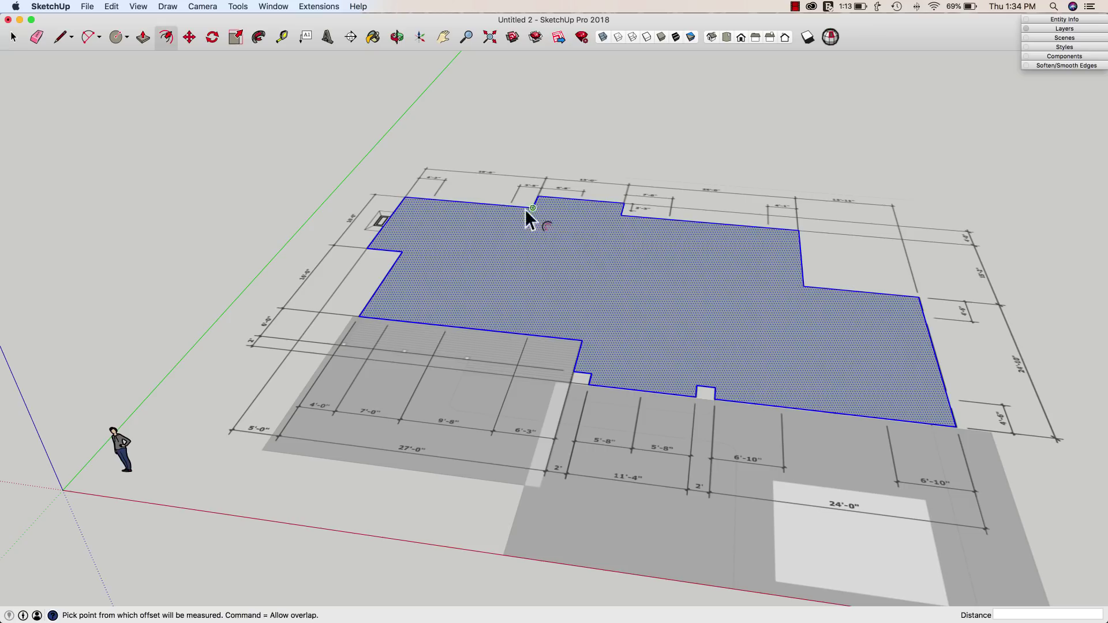
middle_drag(527, 215, 520, 254)
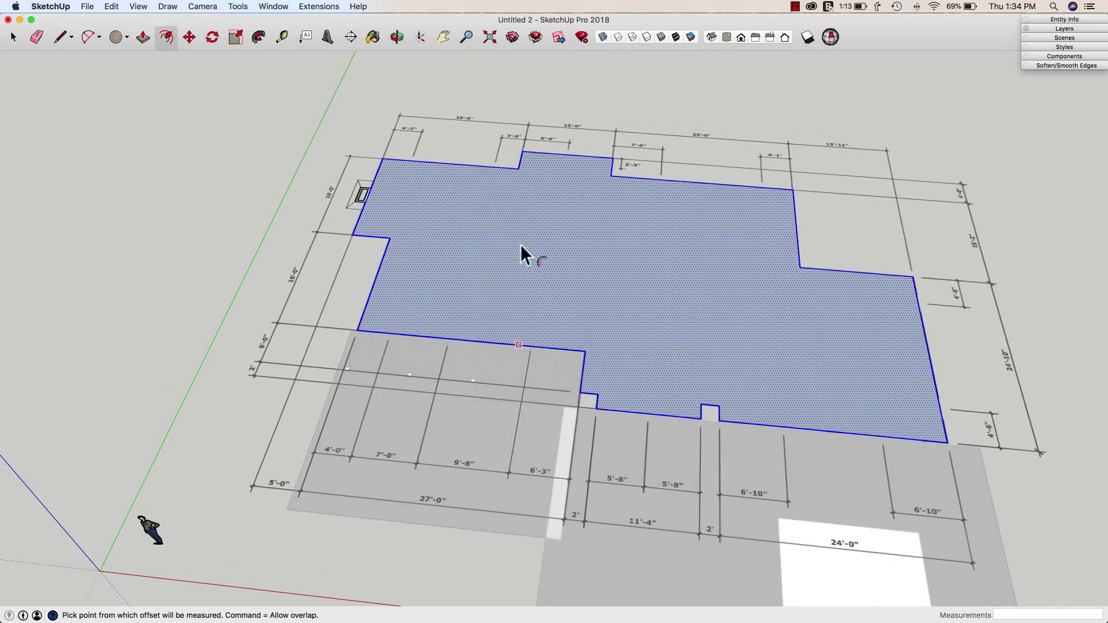
click(482, 172)
click(483, 177)
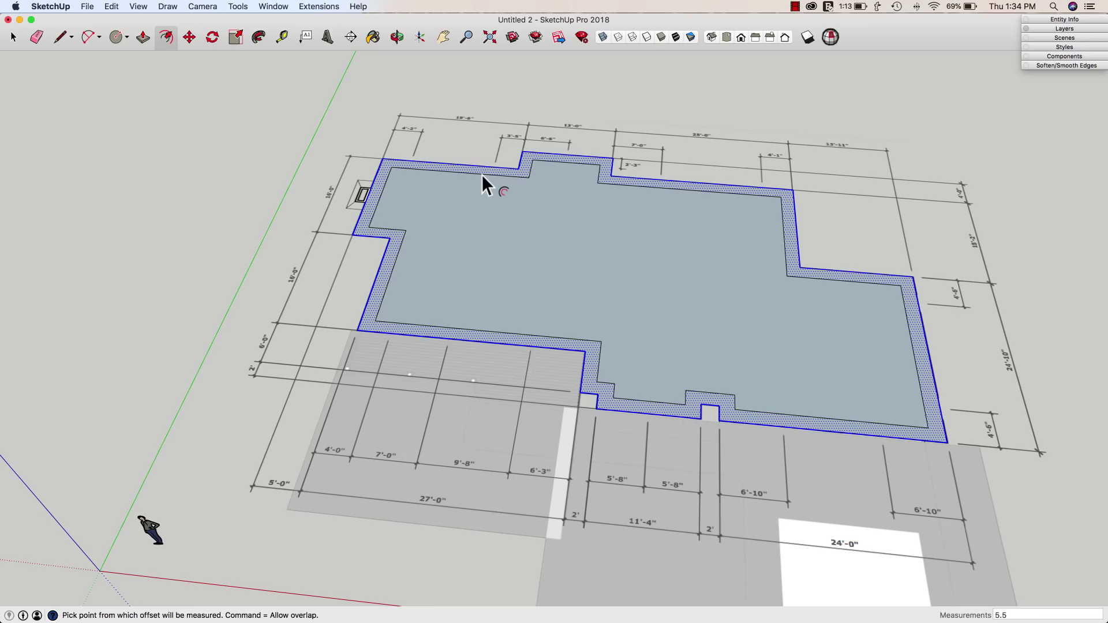
text(2)
key(Return)
key(space)
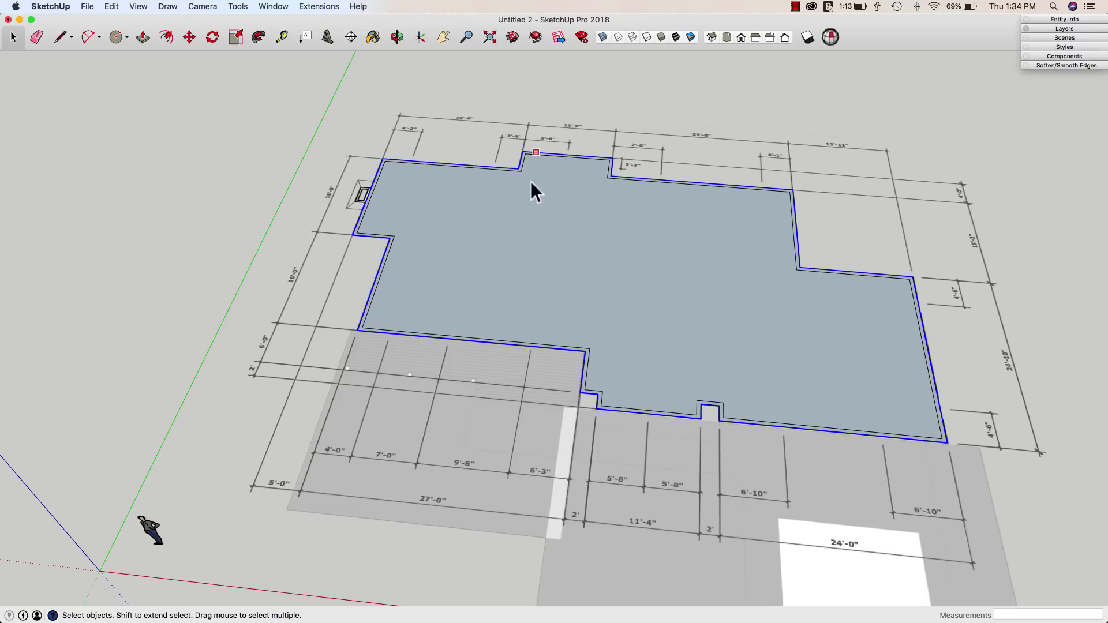
click(525, 209)
key(Delete)
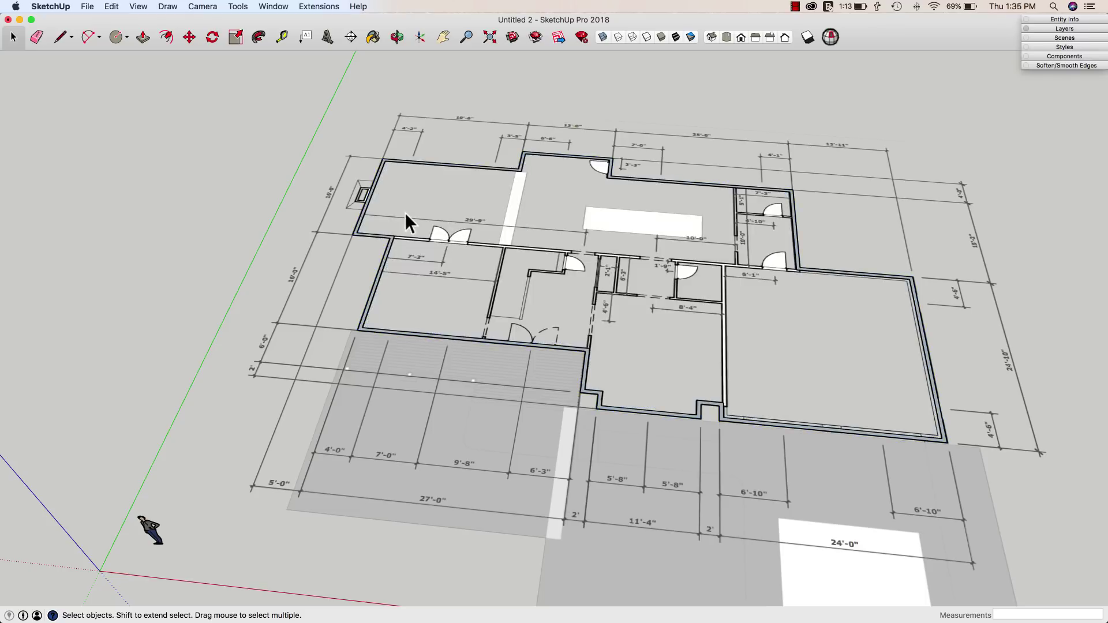
- Push/Pull the exterior wall strip up to a height of 9'
key(p)
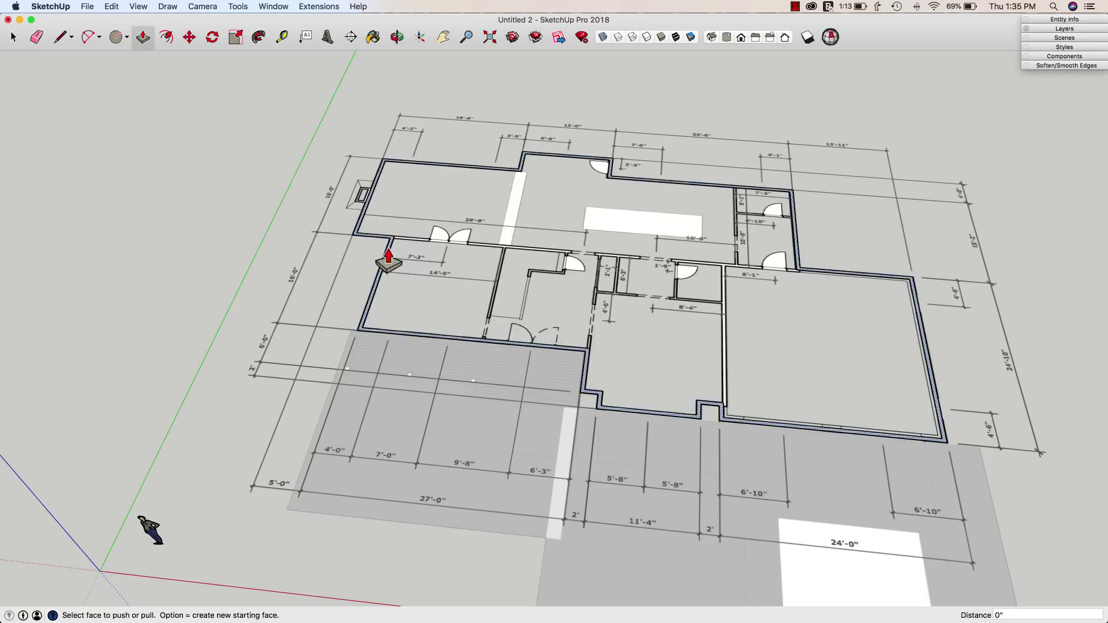
click(388, 260)
click(379, 222)
text(9)
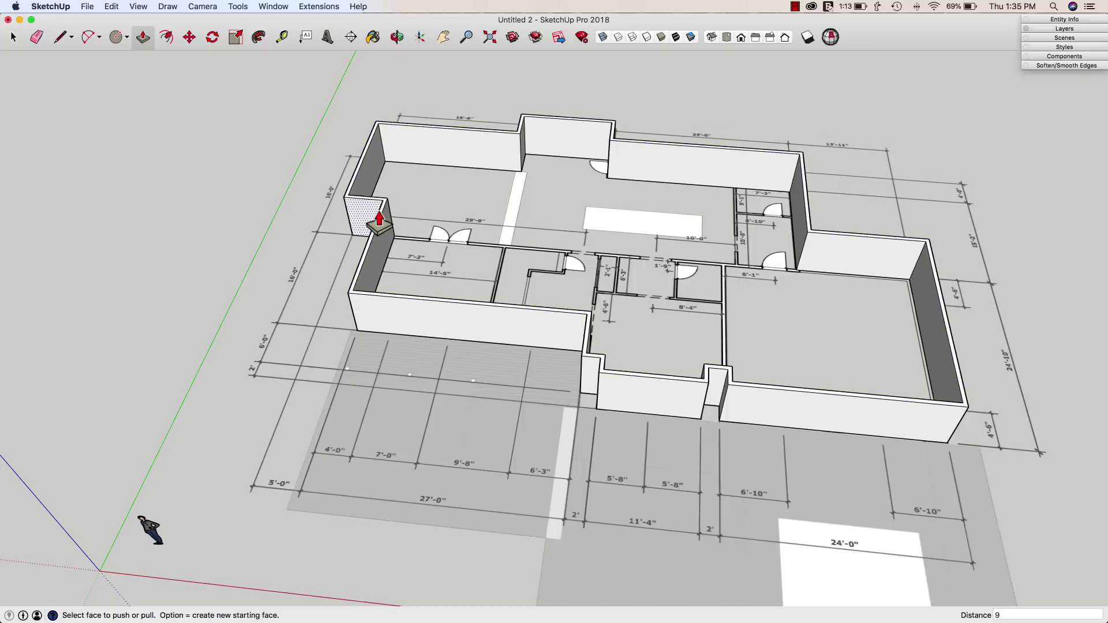
text(')
key(Return)
middle_drag(631, 247, 485, 346)
scroll(414, 345, down, 5)
- Select all connected faces and edges of the raised exterior walls and make them a group
key(space)
click(500, 356)
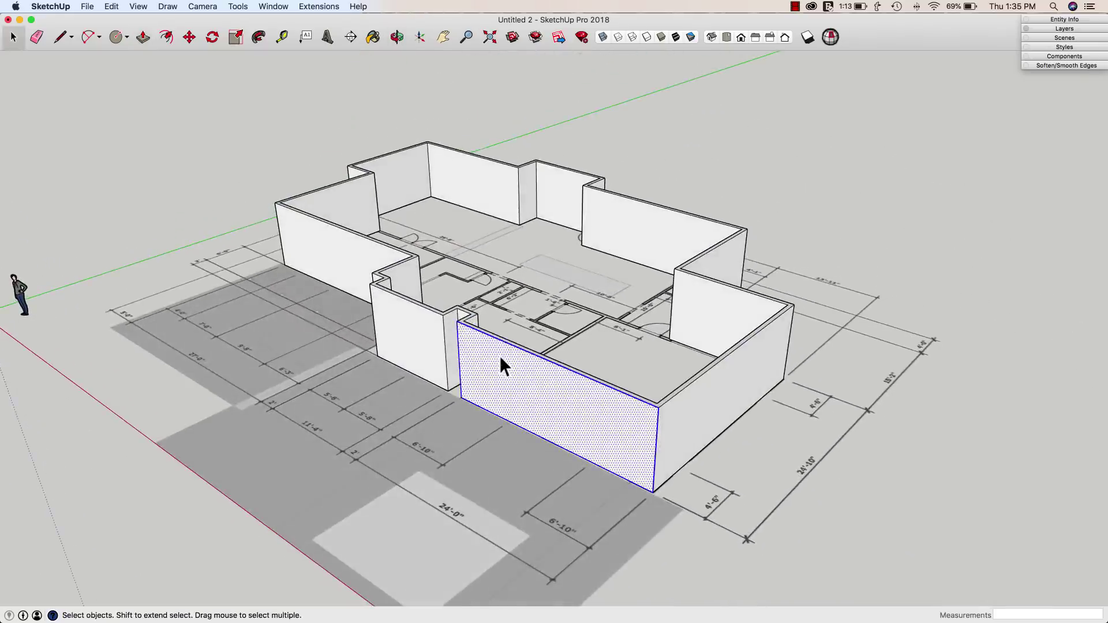
triple_click(500, 356)
right_click(501, 359)
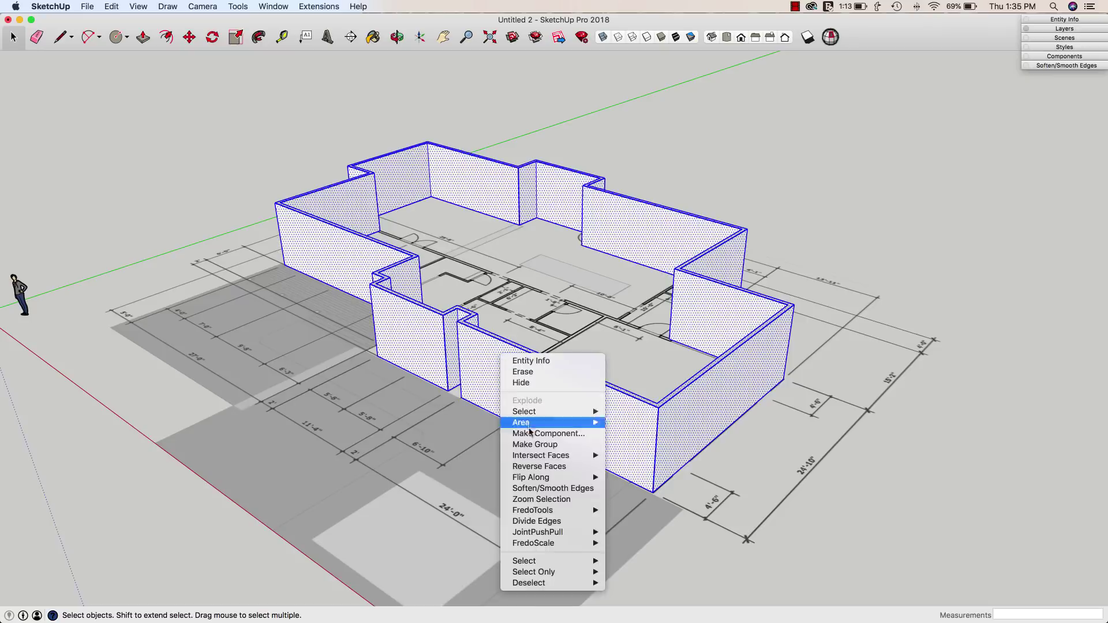
click(535, 444)
middle_drag(529, 330, 1033, 29)
- Assign the exterior walls group to the 1st Floor - Exterior Walls layer
click(1054, 20)
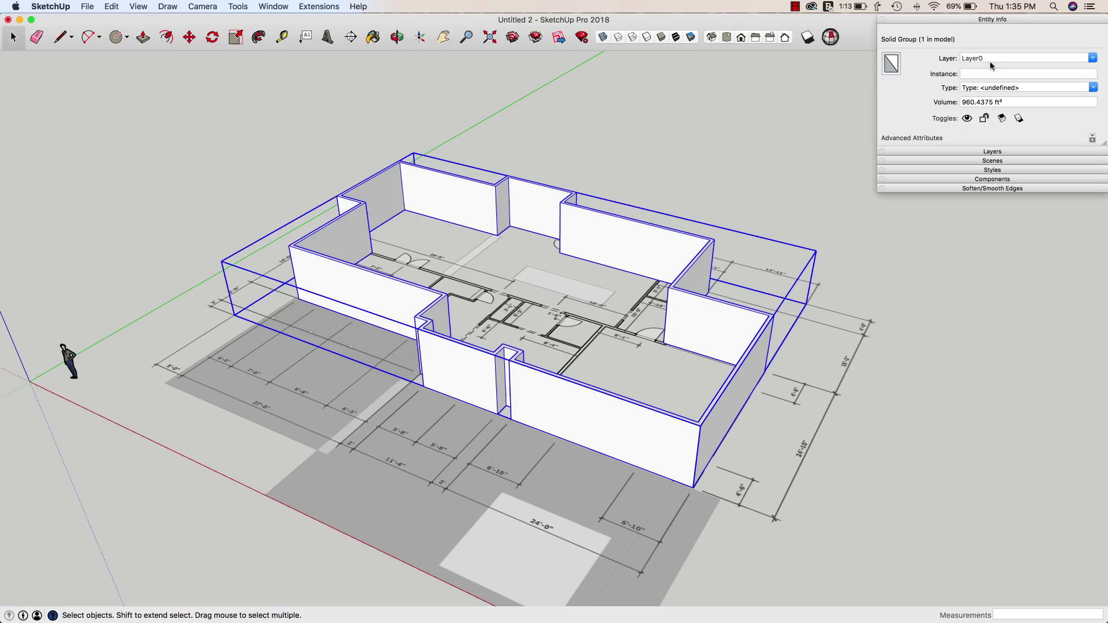
click(1062, 60)
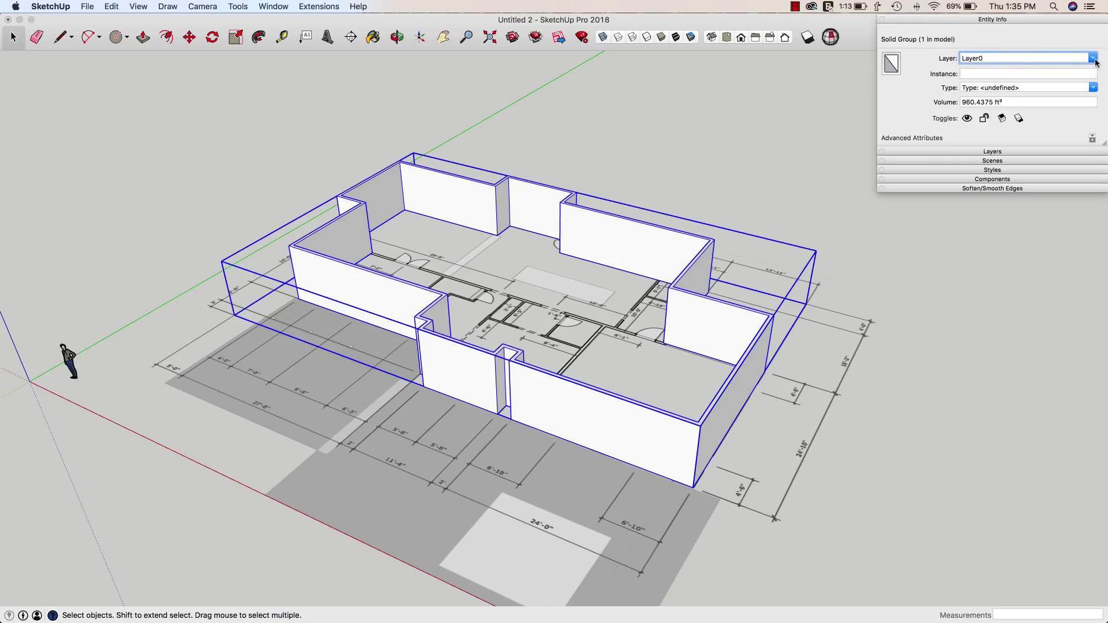
click(1094, 59)
click(1000, 70)
click(833, 105)
- Move the exterior walls group 100' along the red axis, off the floor plan image
middle_drag(837, 109, 580, 307)
click(580, 307)
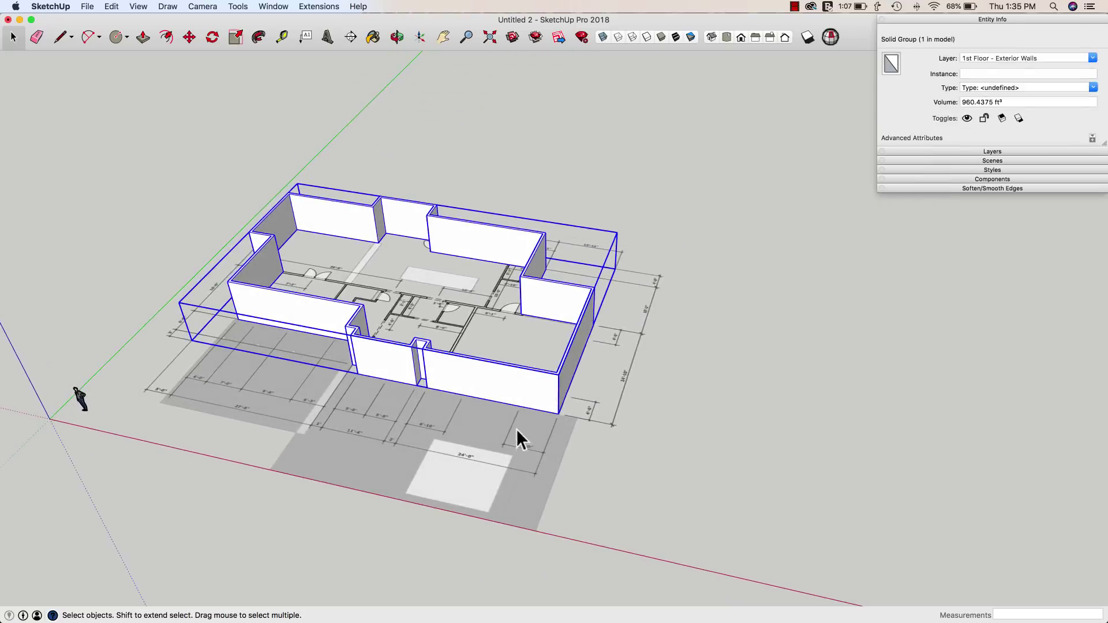
key(m)
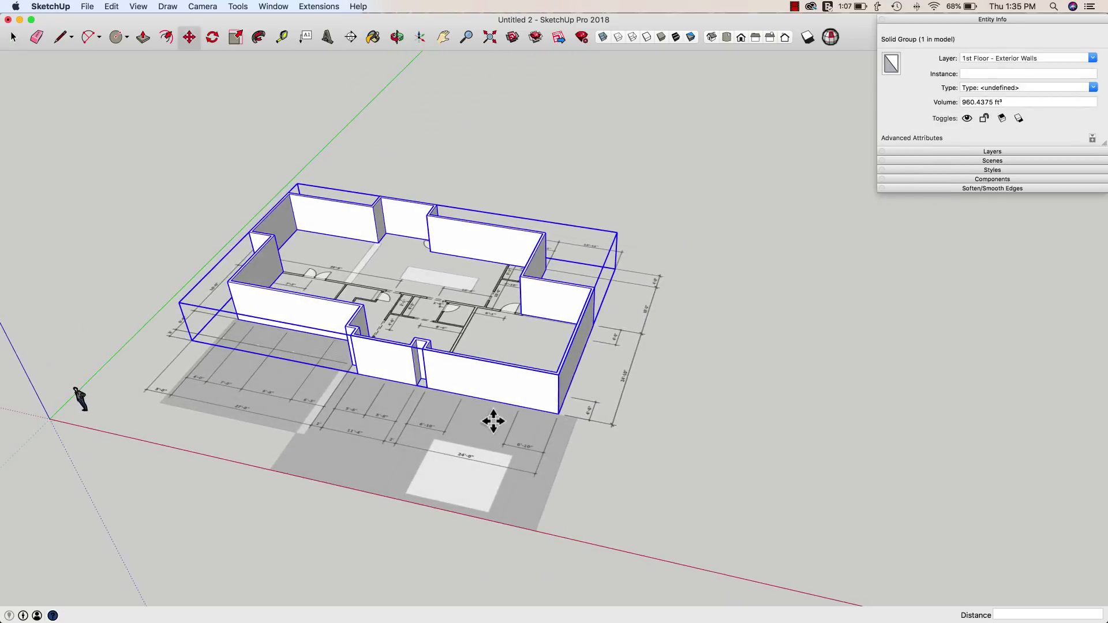
click(480, 392)
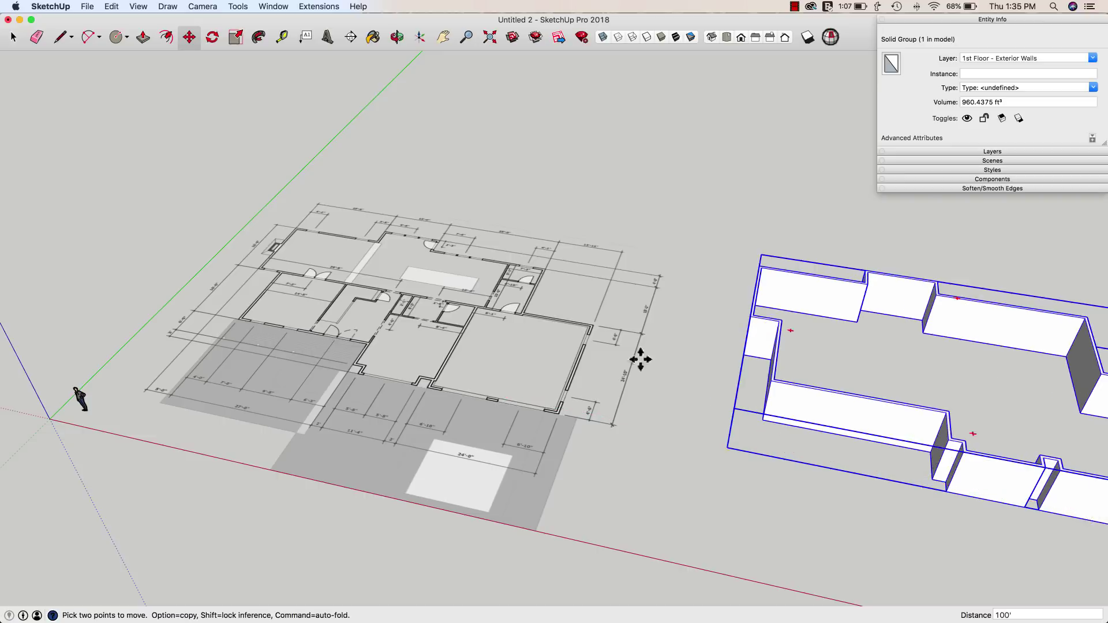
scroll(594, 315, up, 4)
key(space)
- Draw an upright wall-end face 5 1/2" wide and 9' high with the Line tool at the plan's front-left exterior corner
scroll(300, 291, up, 5)
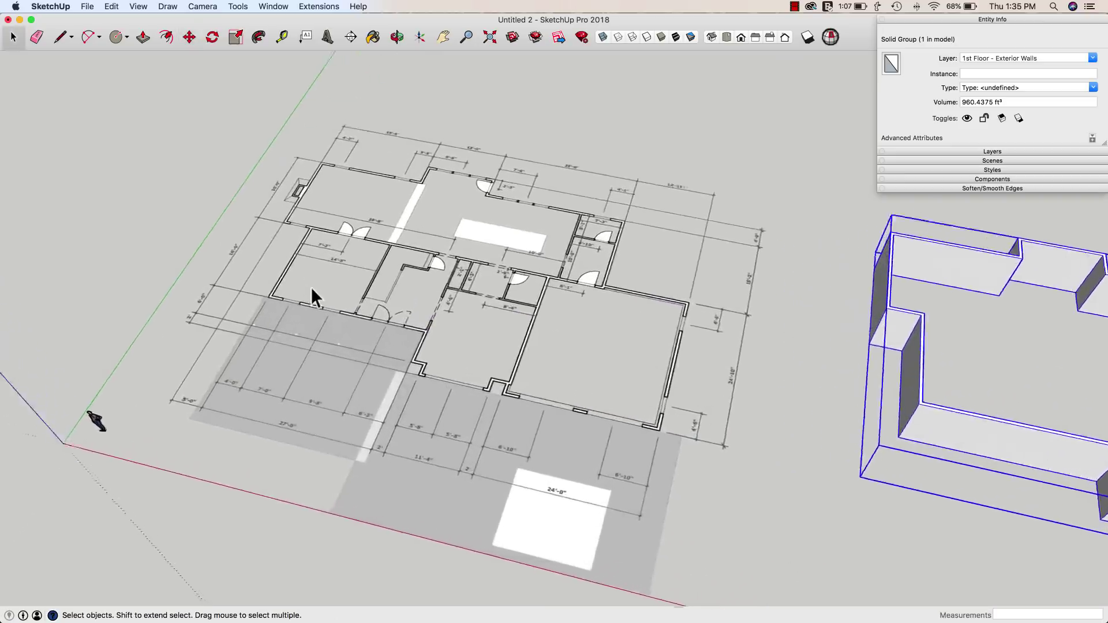
scroll(341, 271, up, 8)
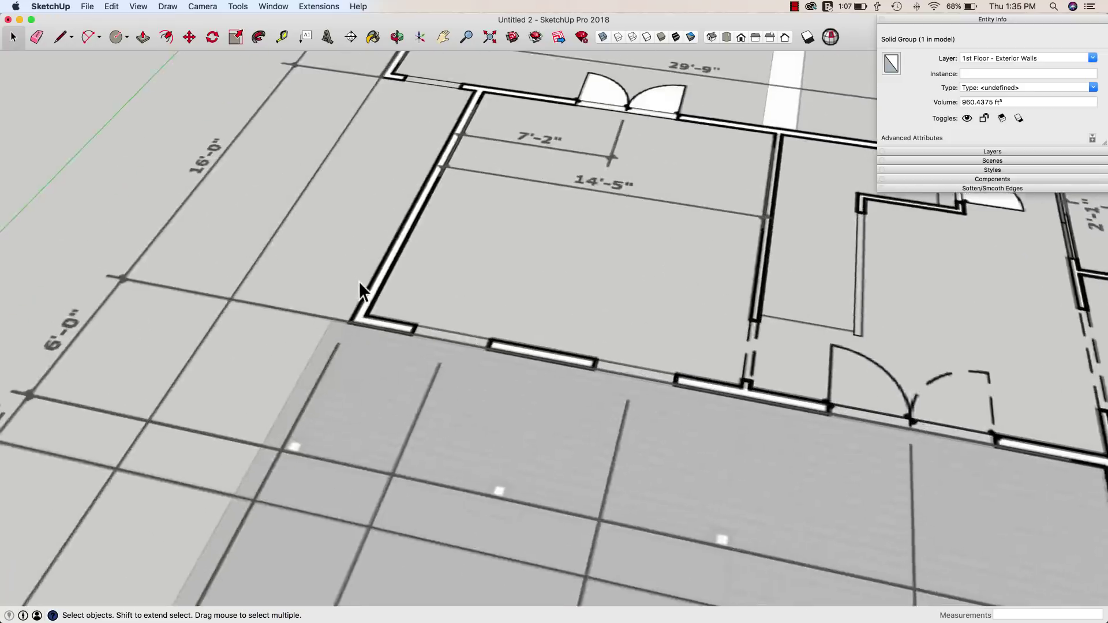
key(l)
scroll(422, 424, up, 3)
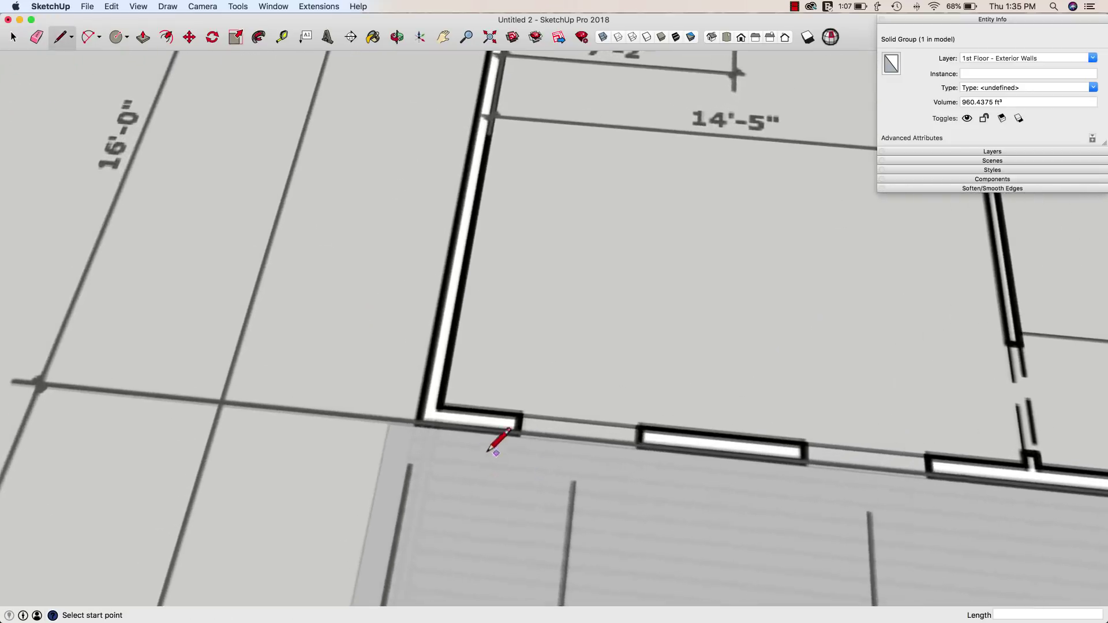
click(416, 426)
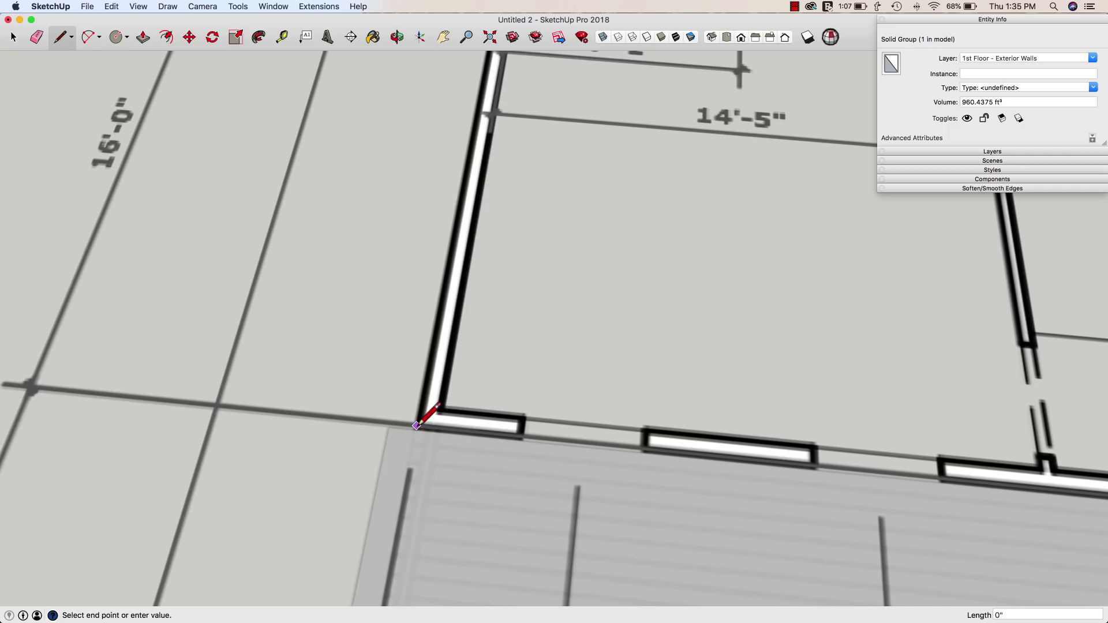
scroll(436, 426, down, 5)
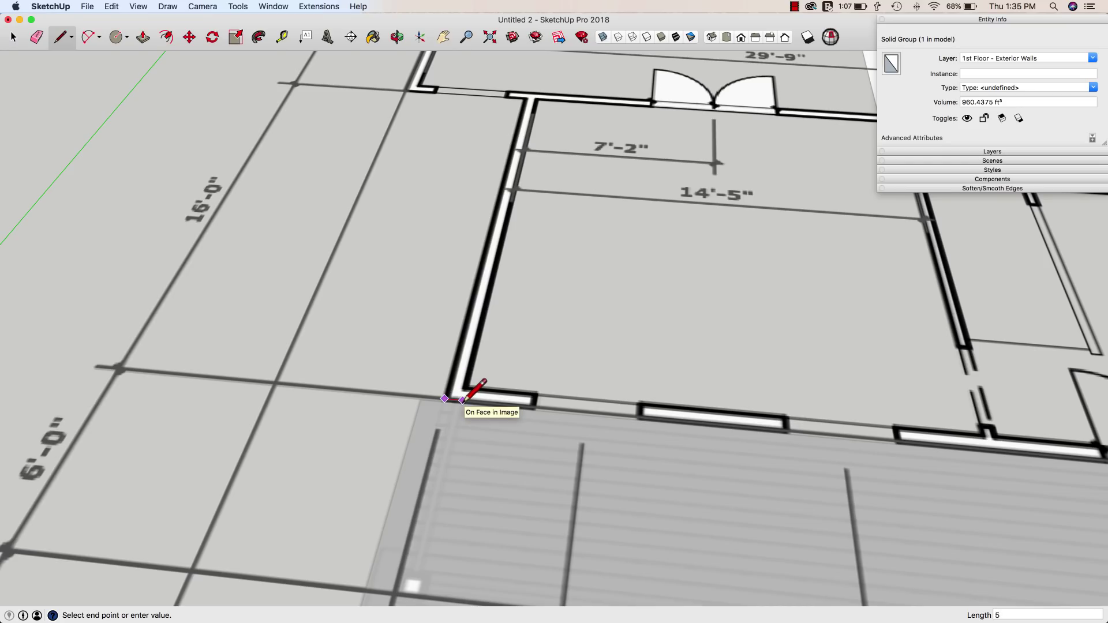
middle_drag(462, 398, 460, 292)
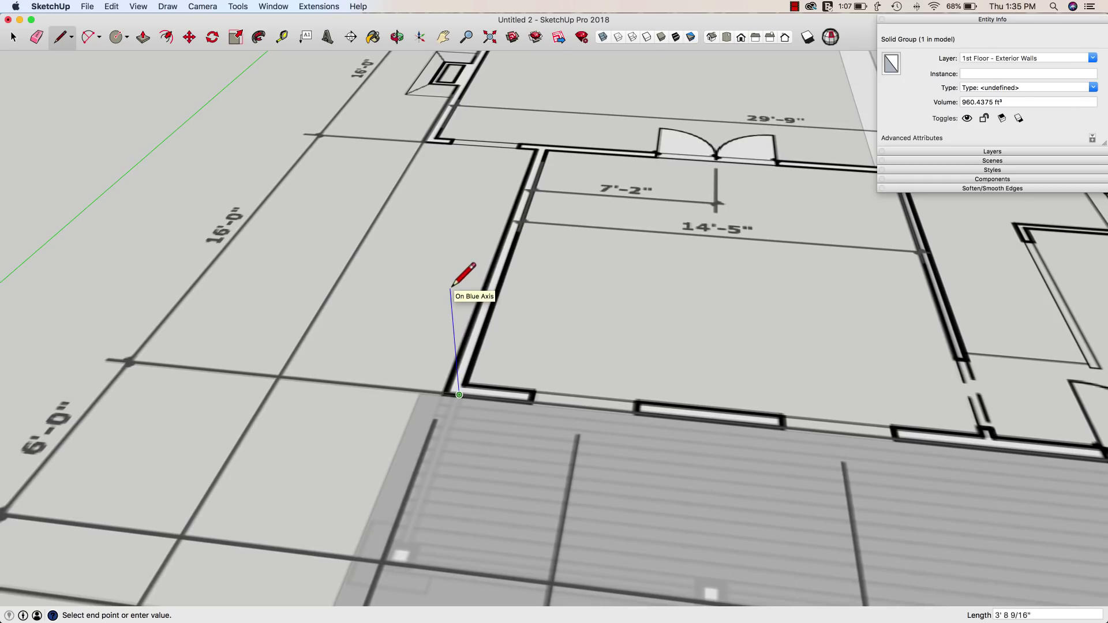
text(9')
key(Return)
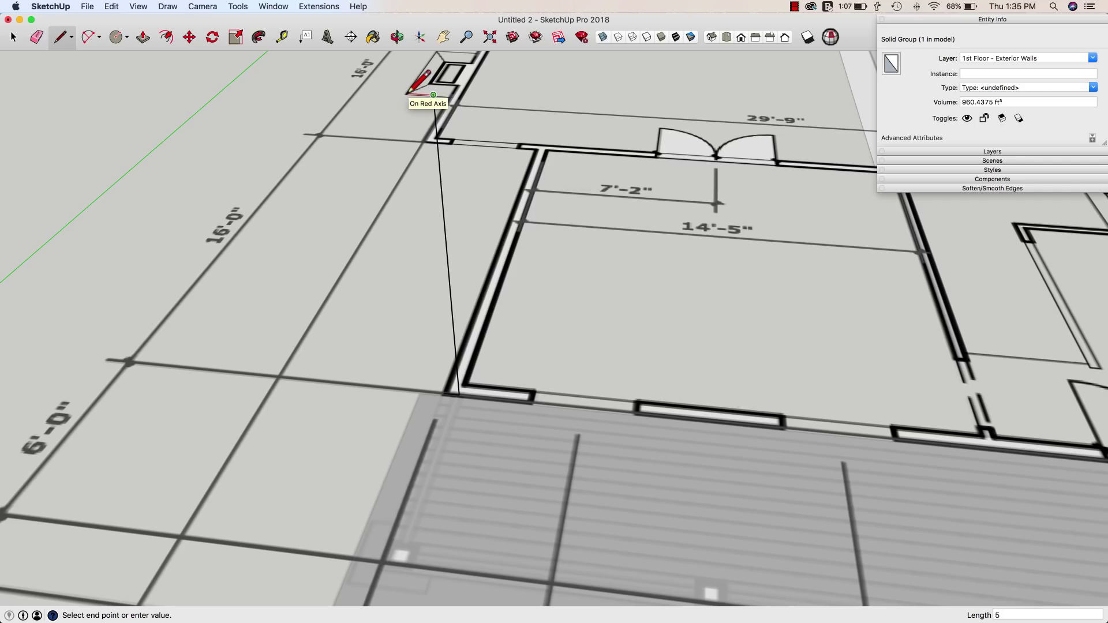
click(413, 93)
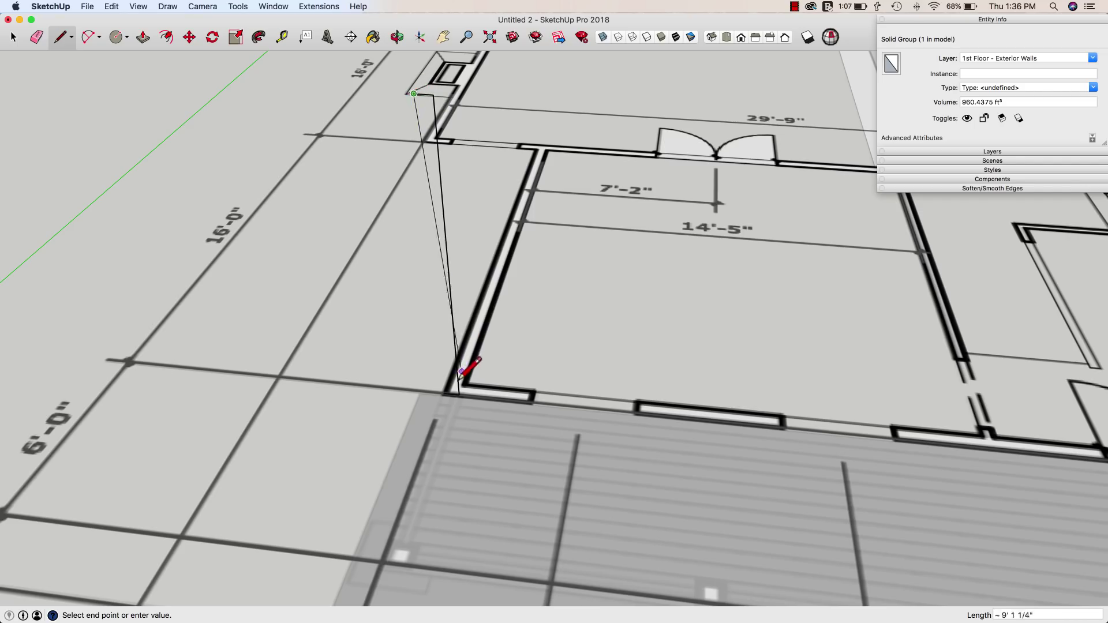
click(446, 391)
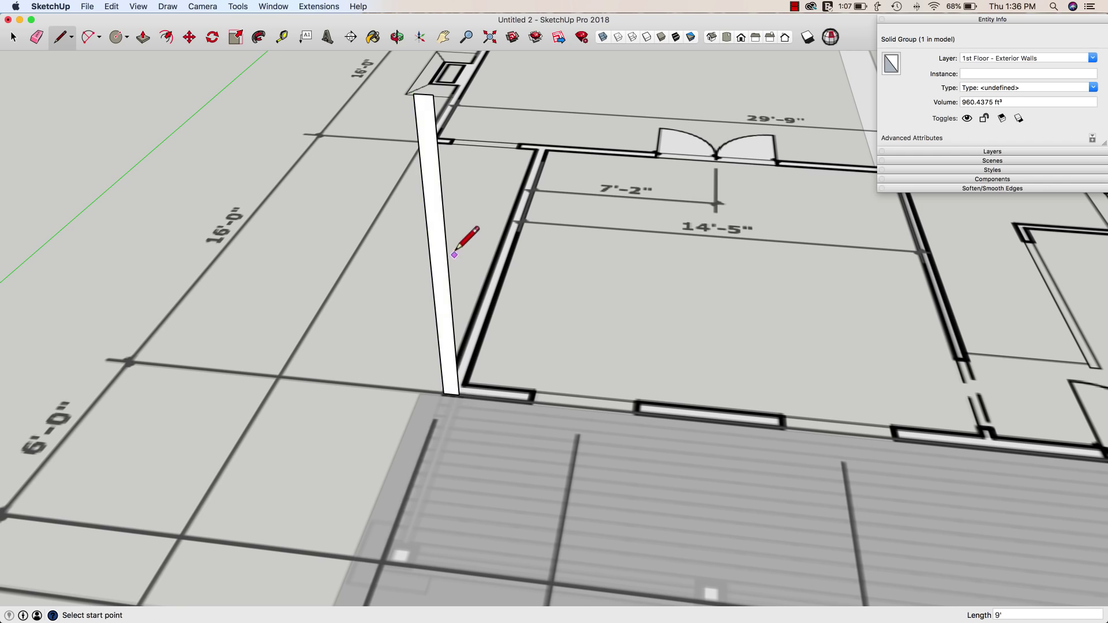
key(space)
- Push/Pull the upright face 16' along the left exterior wall of the floor plan
middle_drag(475, 312, 611, 293)
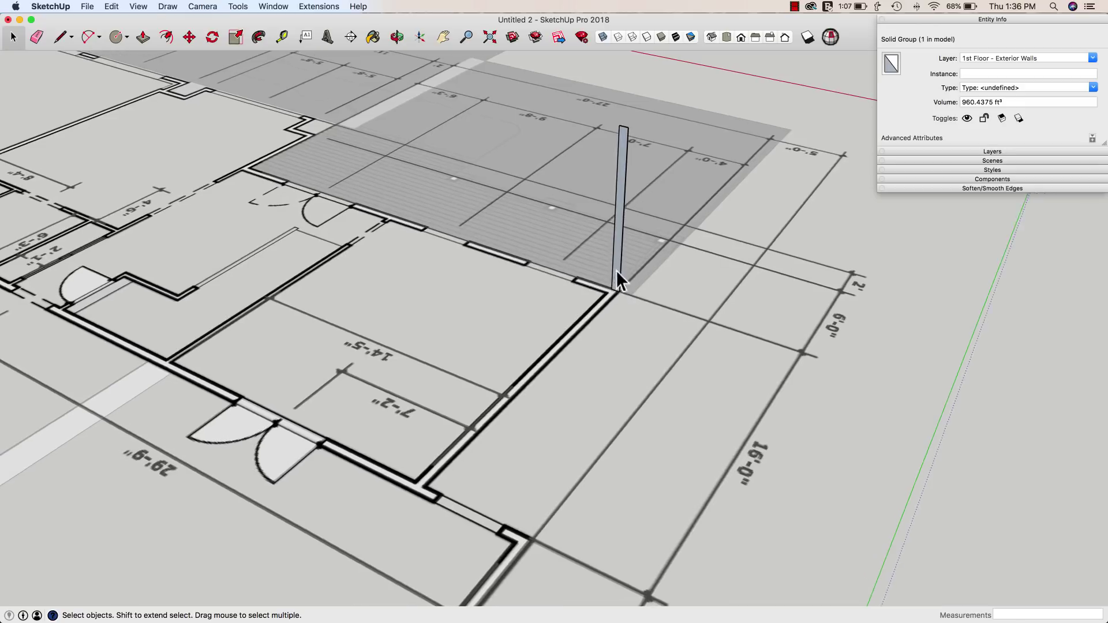
key(p)
middle_drag(570, 276, 596, 255)
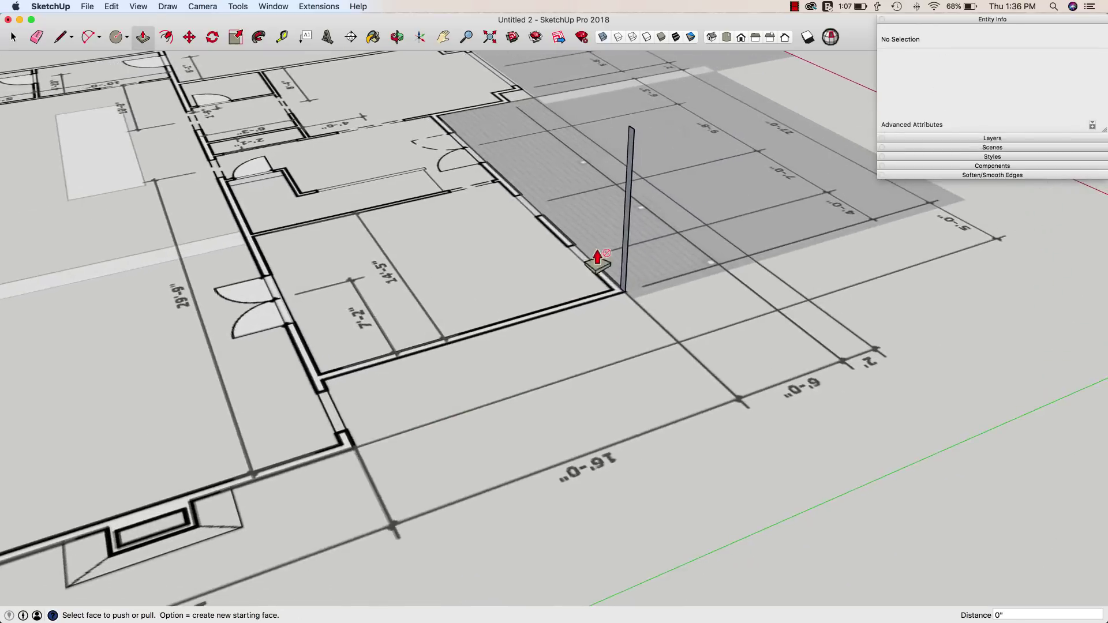
click(625, 281)
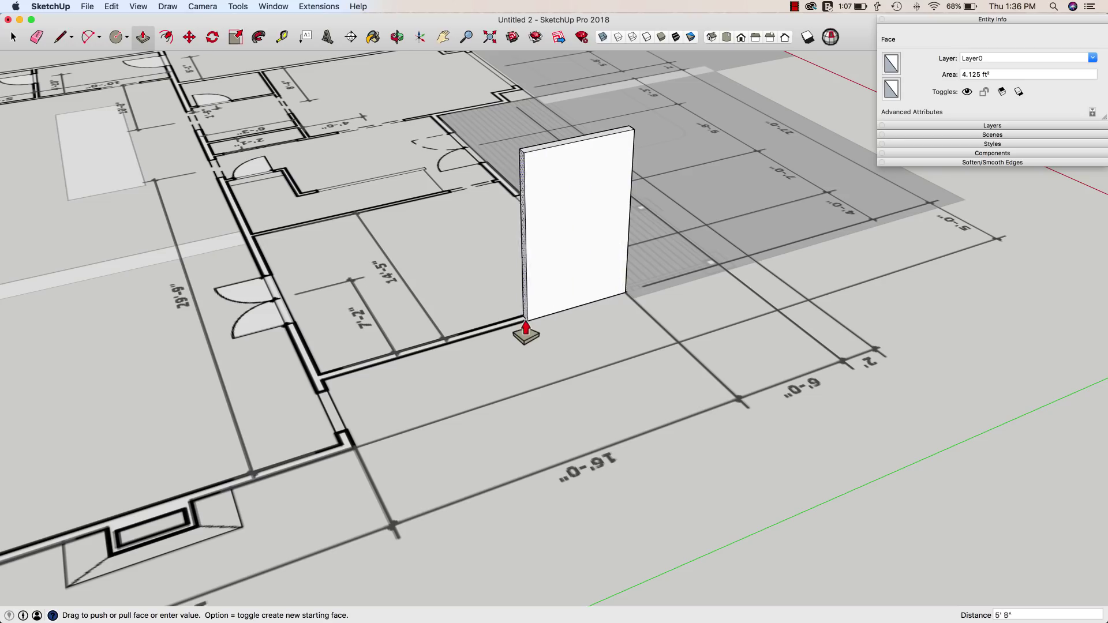
click(525, 329)
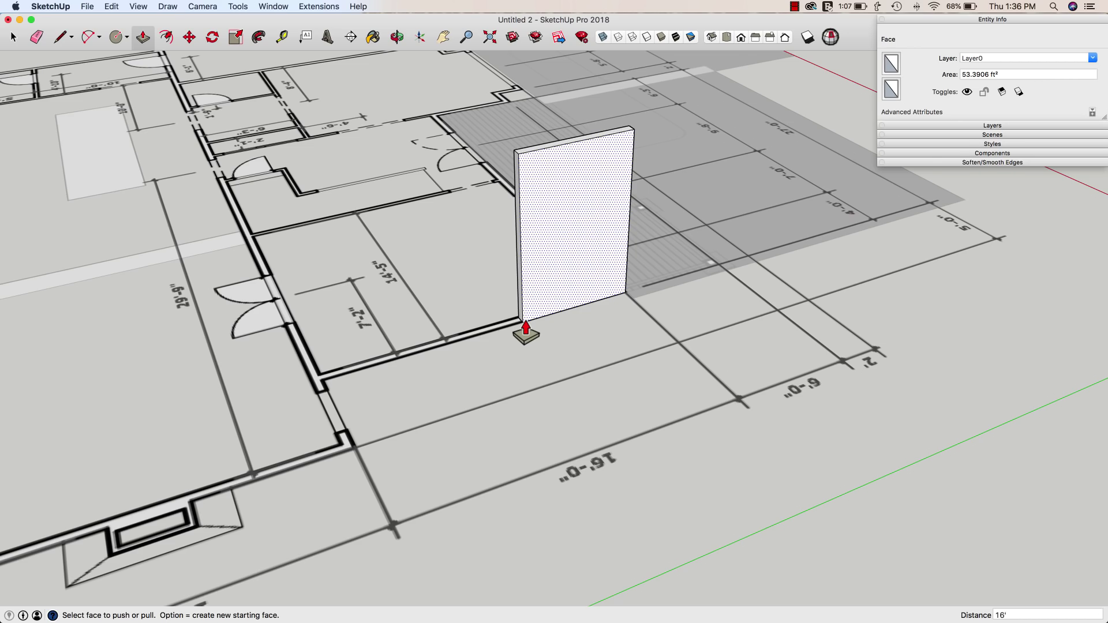
key(Return)
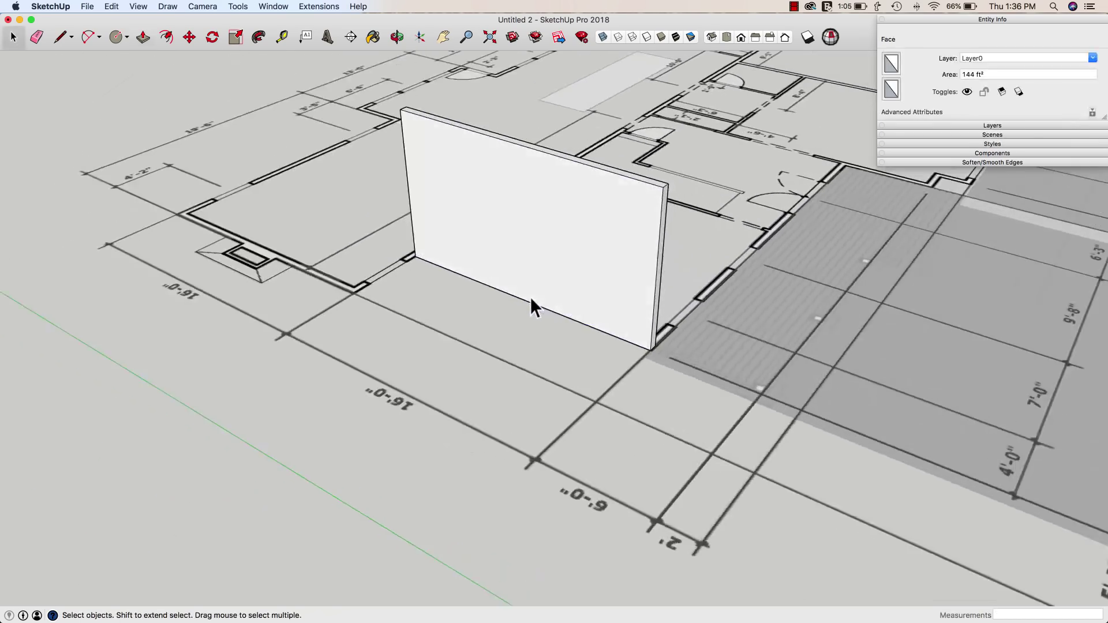
- Push/Pull the far end face of the 16' wall out 5 1/2" from a new starting face to form a corner block
middle_drag(530, 297, 738, 301)
triple_click(462, 218)
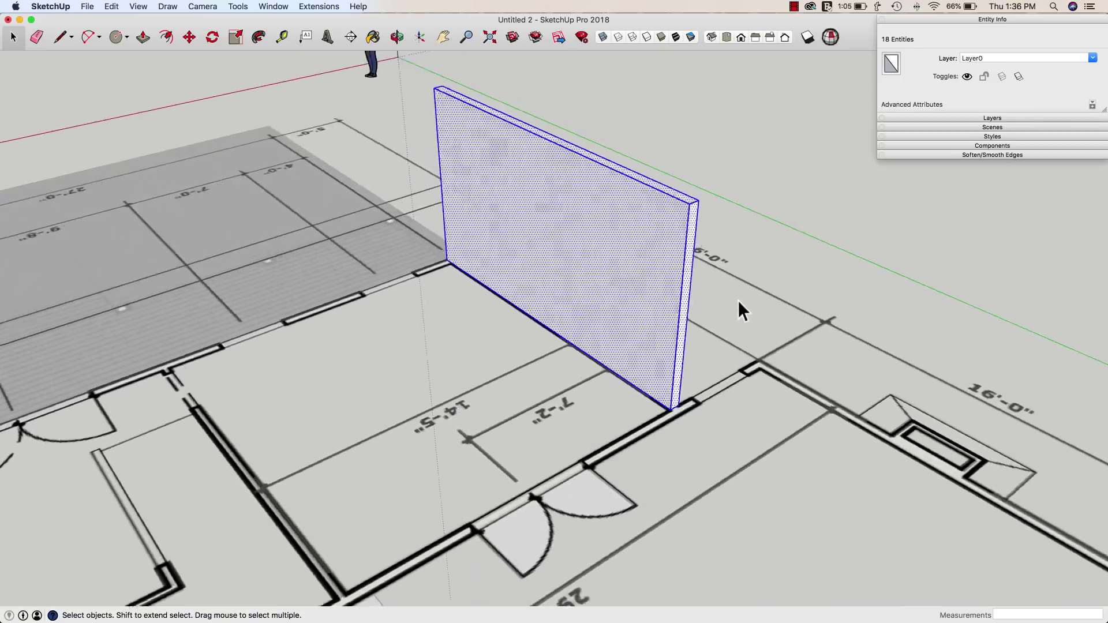
click(689, 334)
scroll(653, 346, up, 5)
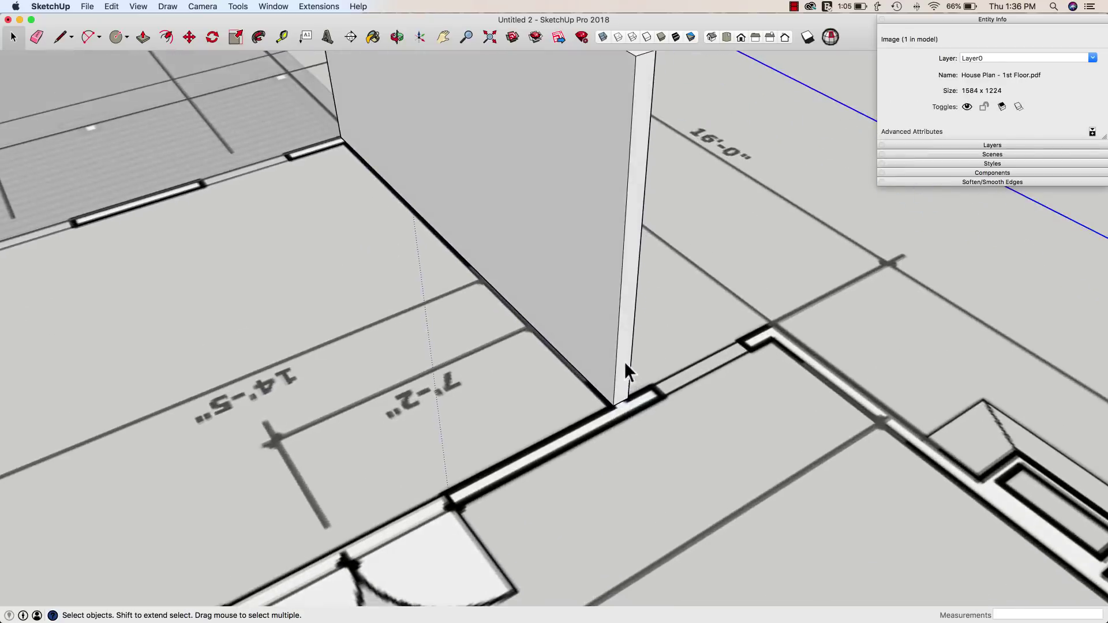
middle_drag(645, 408, 619, 350)
key(p)
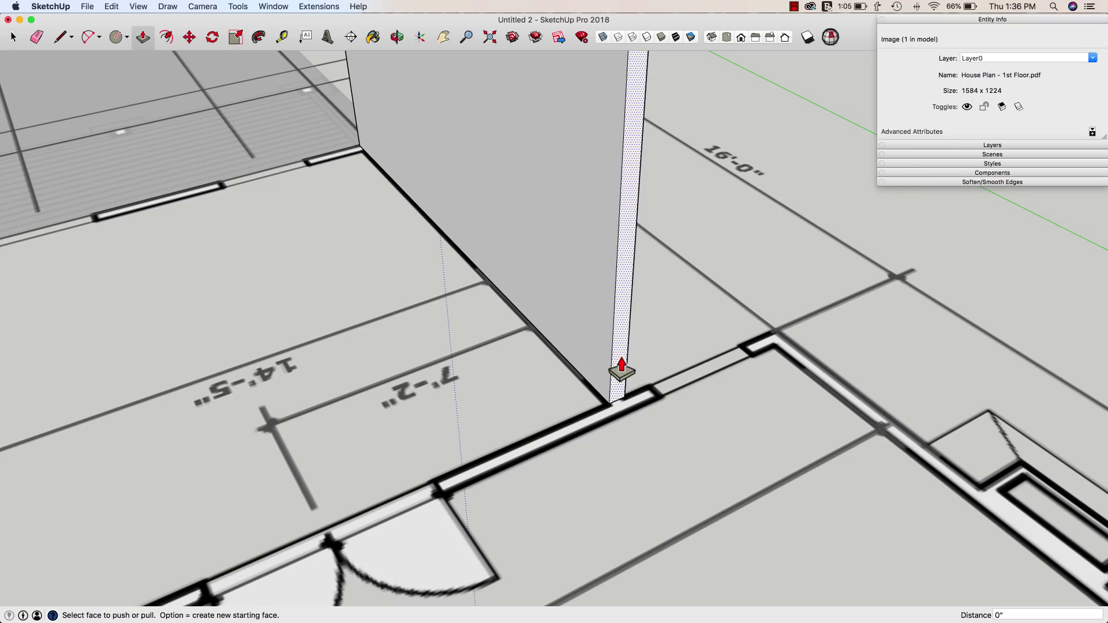
click(624, 374)
mouse_move(623, 374)
mouse_down()
mouse_move(640, 396)
mouse_move(631, 384)
mouse_up()
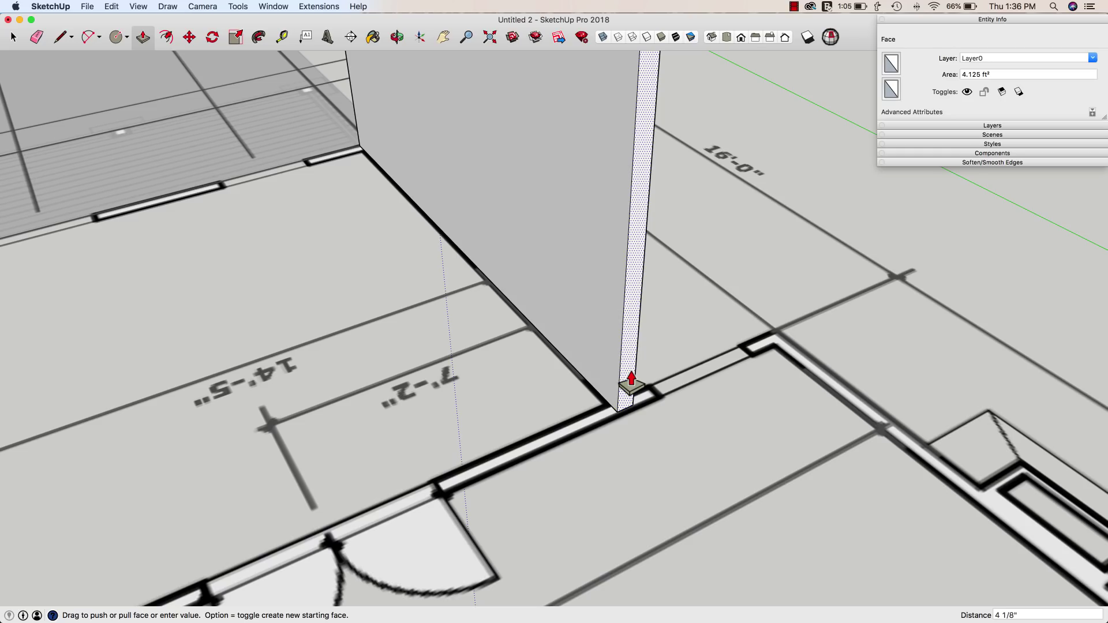
mouse_move(631, 384)
mouse_down()
mouse_move(643, 414)
mouse_move(626, 379)
mouse_move(627, 389)
mouse_up()
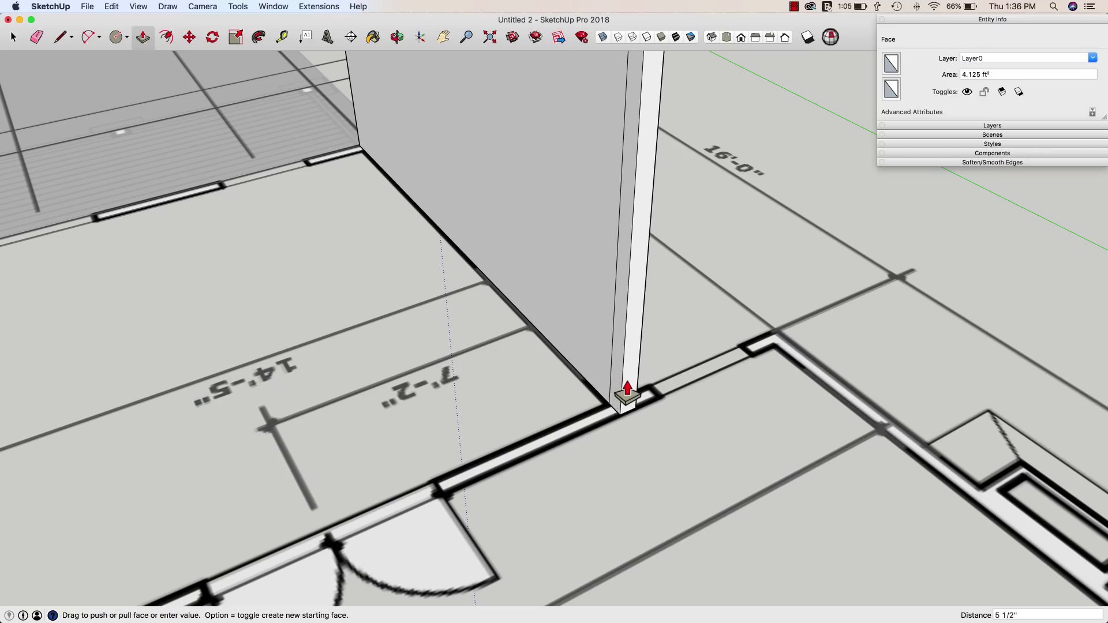
middle_drag(799, 346, 743, 381)
key(space)
- Select the 16' wall without its corner block and make it a group
scroll(744, 381, down, 10)
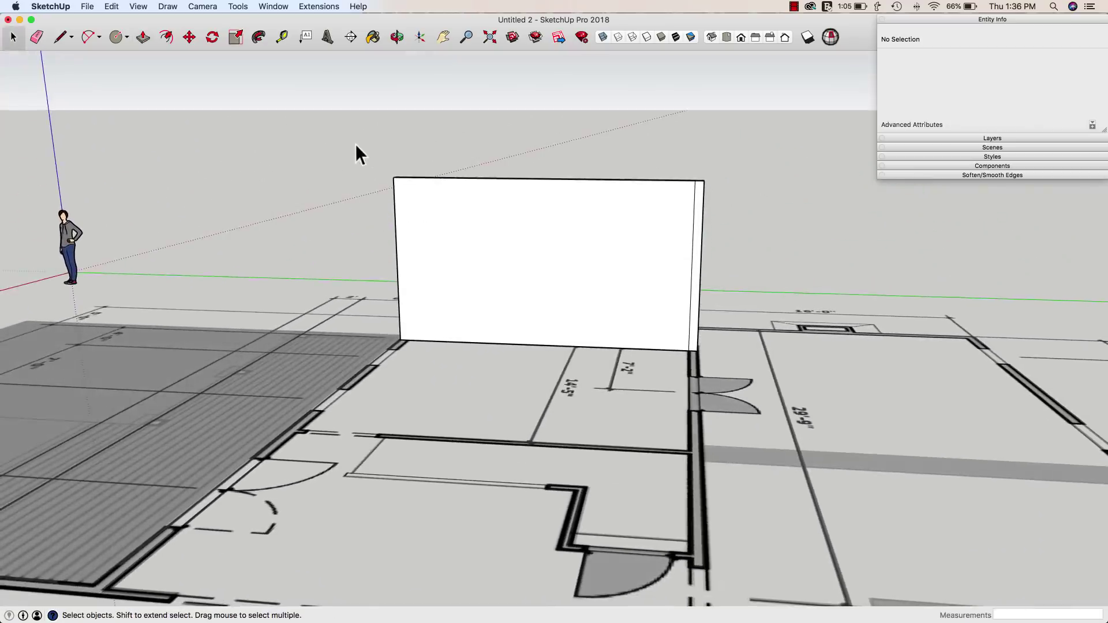
drag(355, 143, 685, 389)
scroll(694, 392, up, 5)
scroll(696, 390, up, 3)
scroll(688, 391, up, 2)
middle_drag(684, 387, 614, 388)
right_click(613, 385)
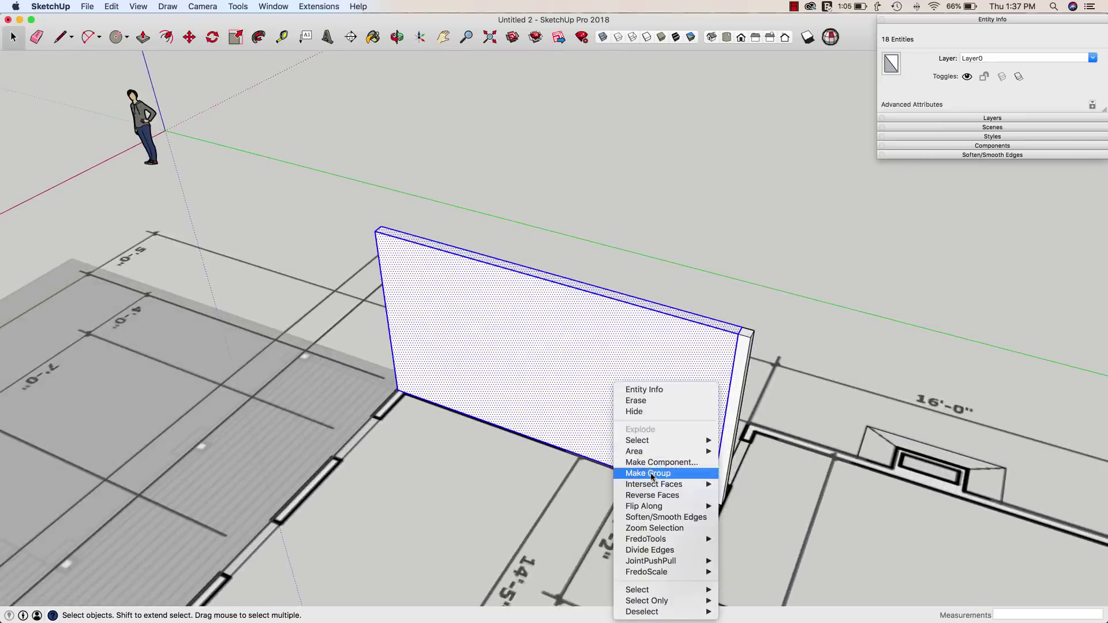
click(648, 473)
- Push/Pull the outer side of the corner block 5' to follow the short jog toward the fireplace wall
middle_drag(656, 366, 430, 329)
scroll(431, 329, up, 3)
key(p)
click(399, 289)
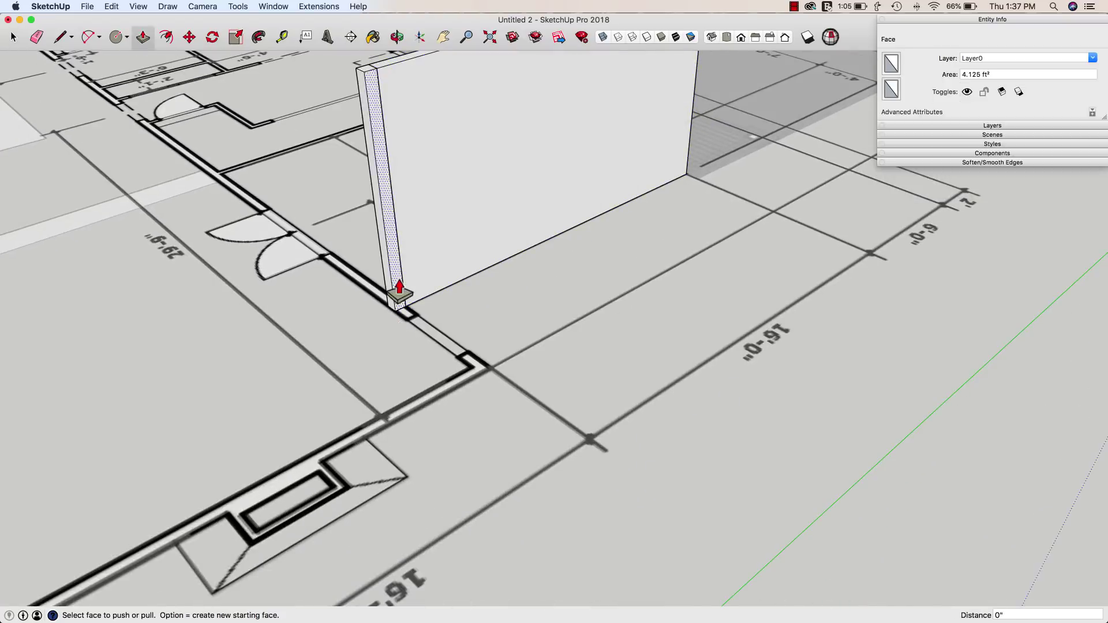
click(400, 291)
scroll(412, 311, down, 5)
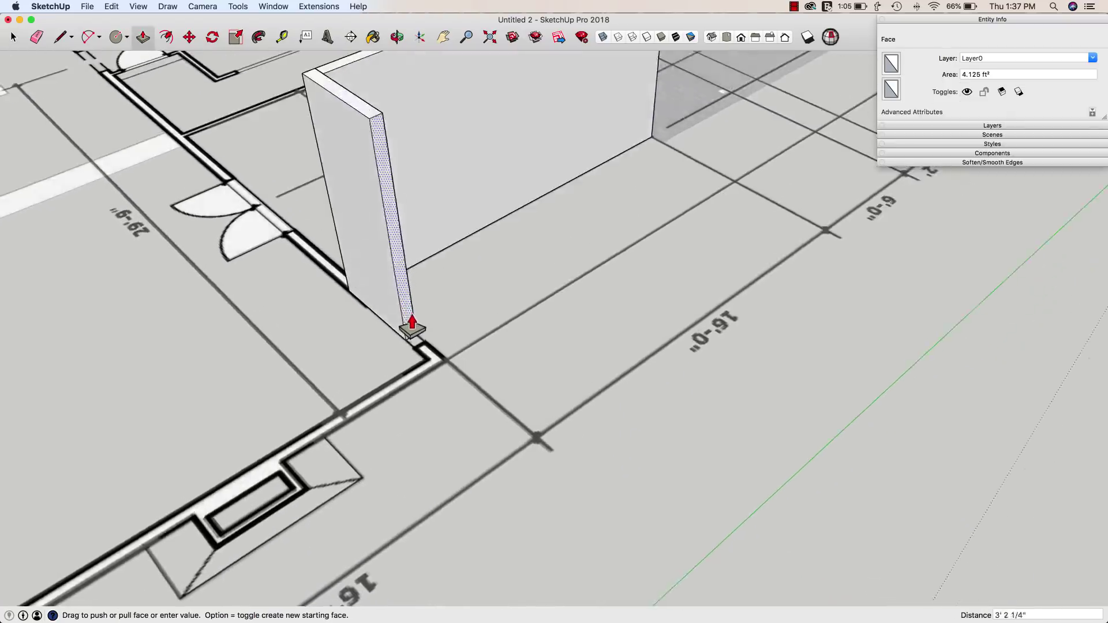
scroll(411, 332, down, 3)
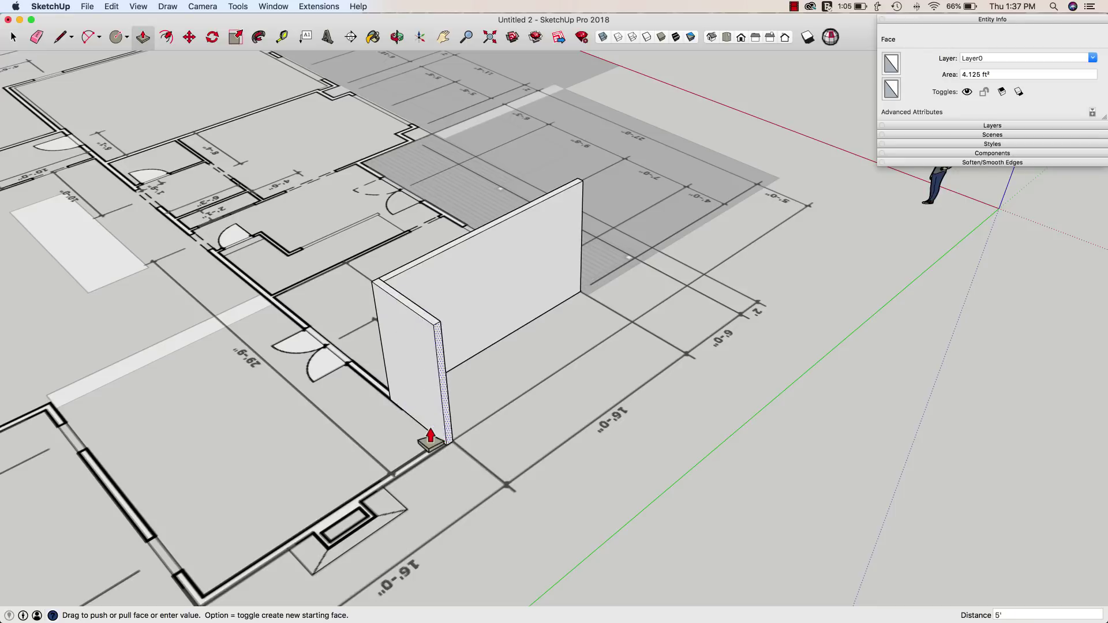
key(Return)
key(space)
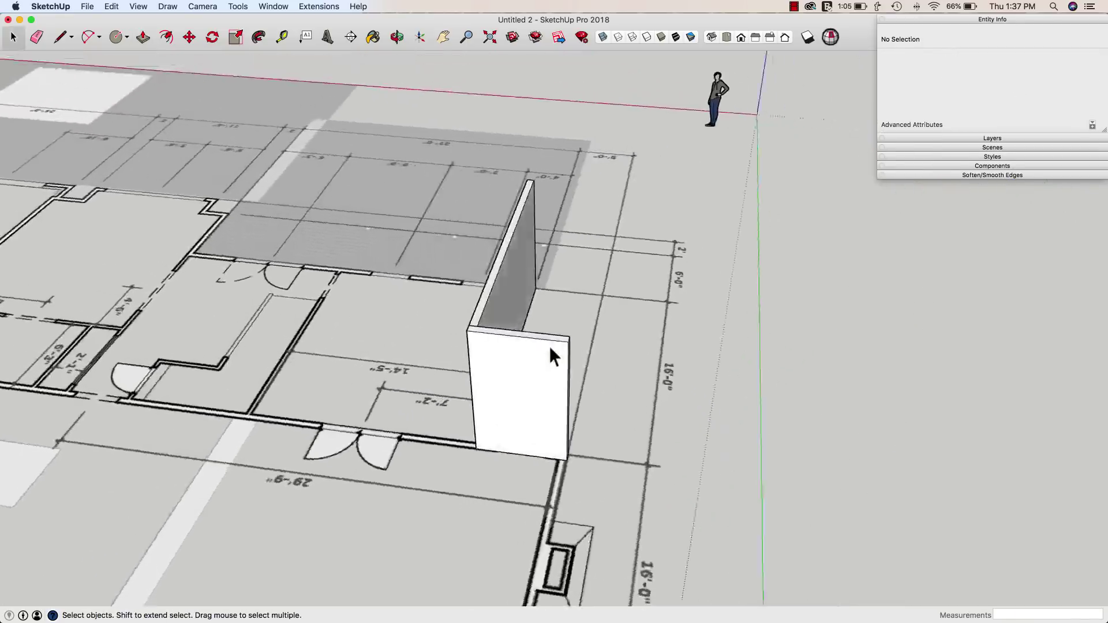
- Select all connected geometry of the short return wall and make it a group
middle_drag(549, 345, 487, 373)
click(487, 373)
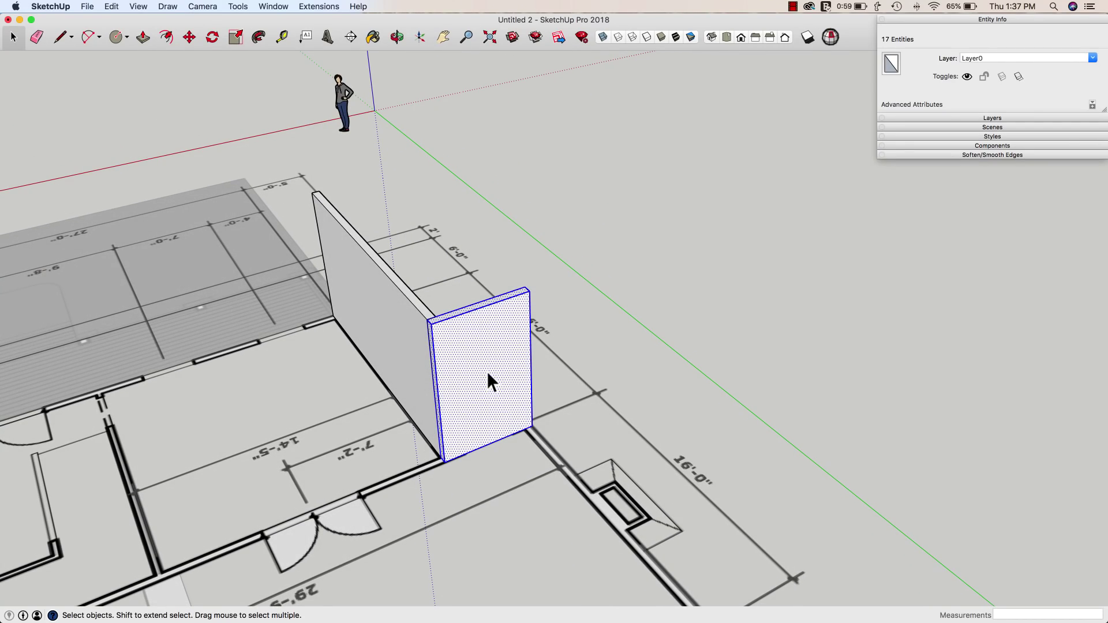
right_click(488, 381)
click(626, 471)
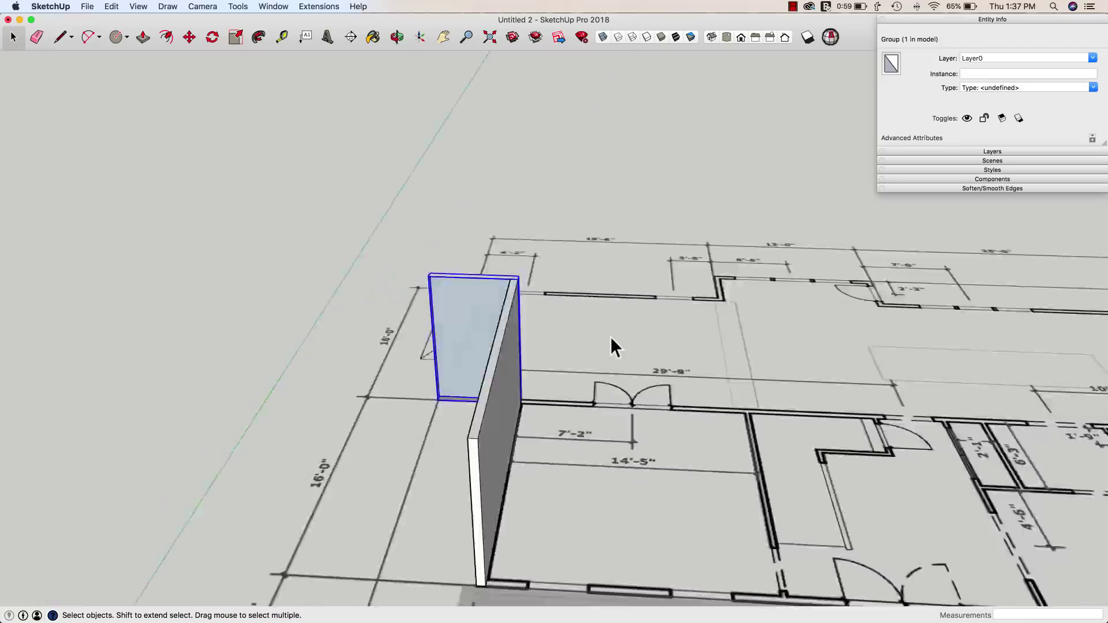
- Edit the short wall group and draw a line across its open side to create the missing face
middle_drag(611, 337, 468, 348)
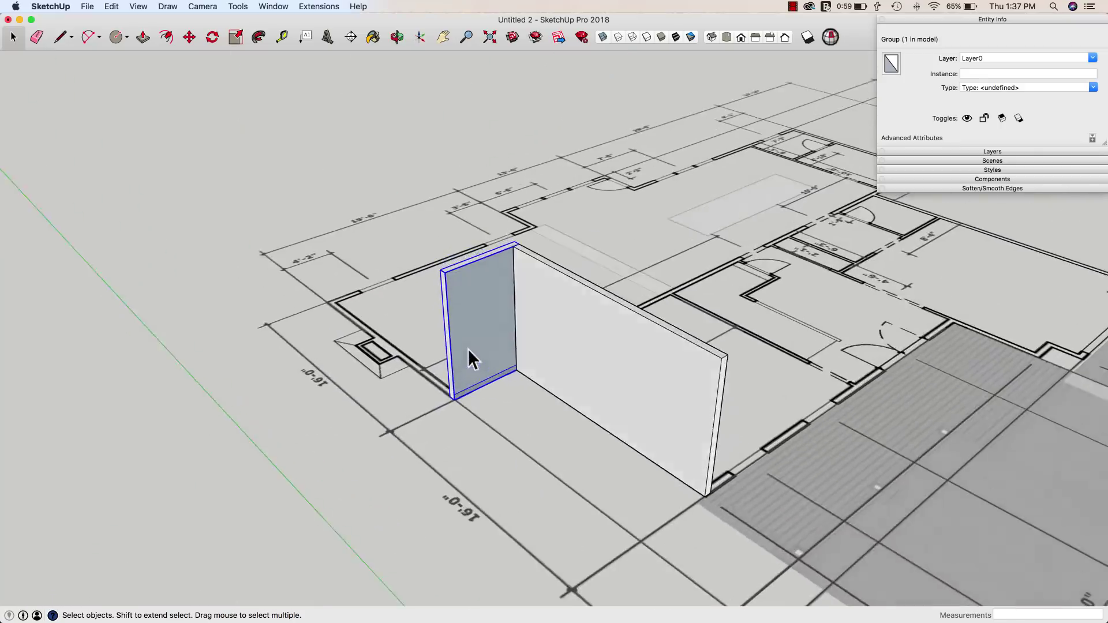
double_click(467, 346)
key(l)
click(461, 396)
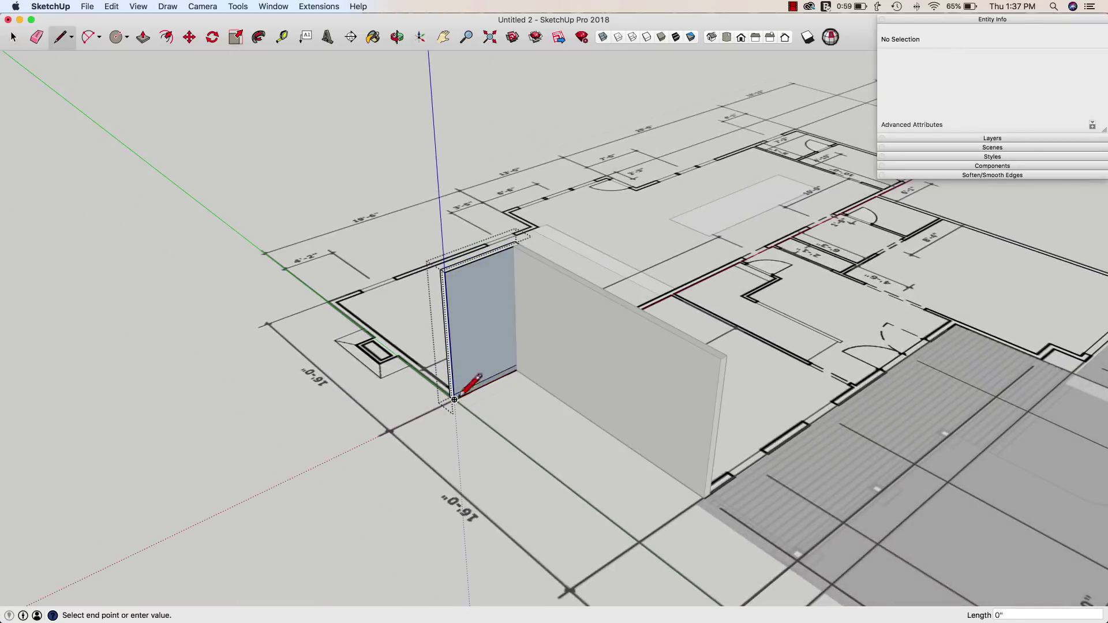
click(478, 270)
middle_drag(478, 269, 578, 382)
key(space)
click(472, 306)
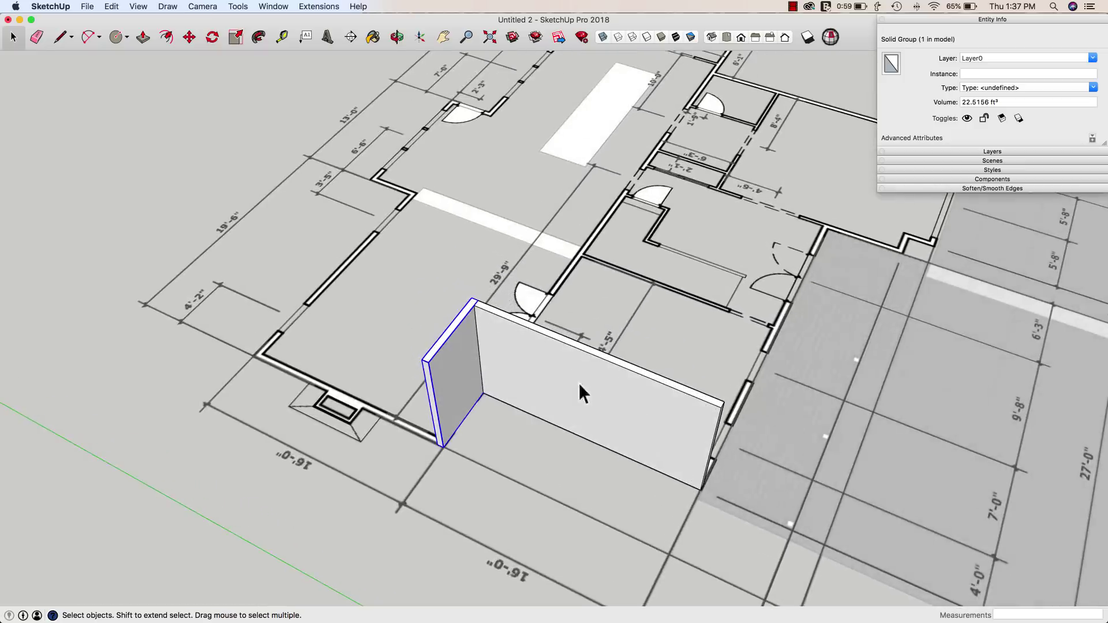
middle_drag(642, 359, 483, 366)
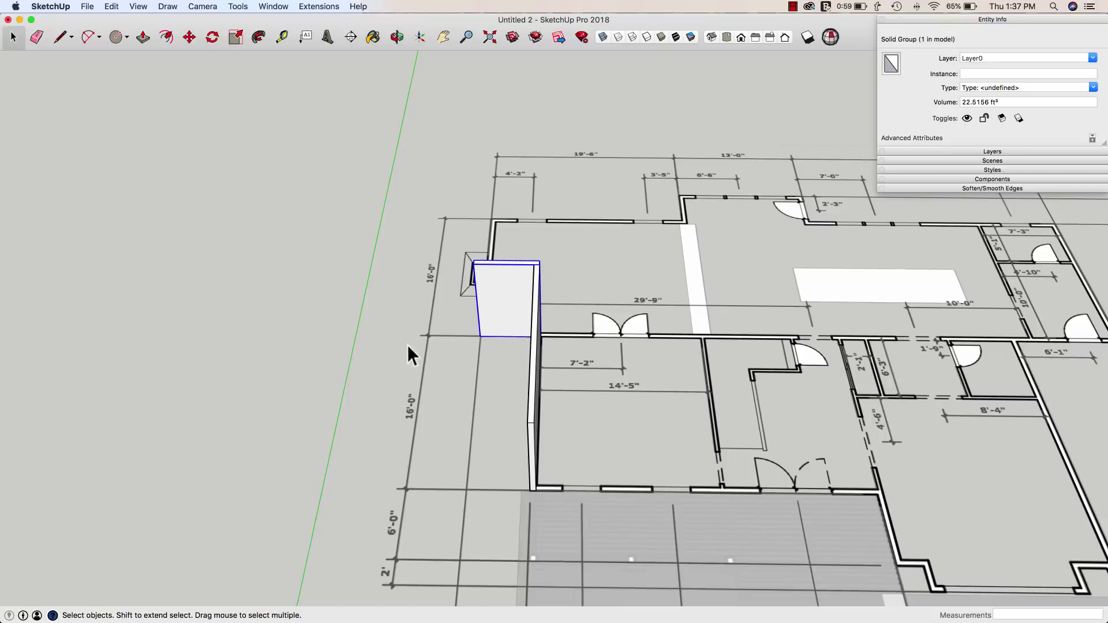
middle_drag(407, 345, 624, 371)
click(591, 342)
middle_drag(721, 387, 458, 376)
scroll(427, 388, up, 5)
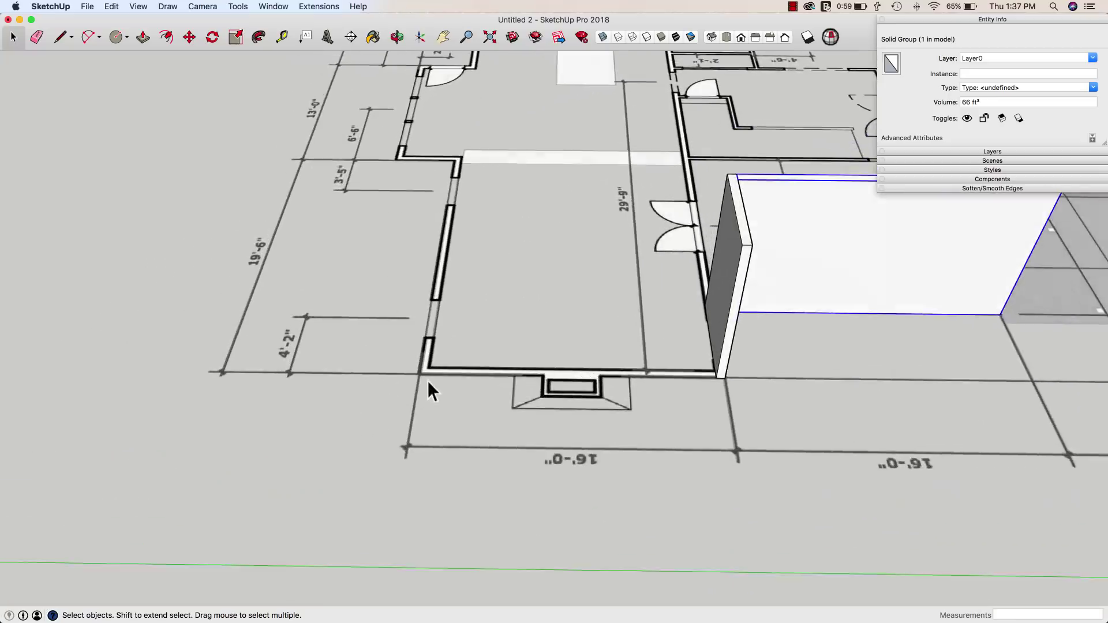
key(r)
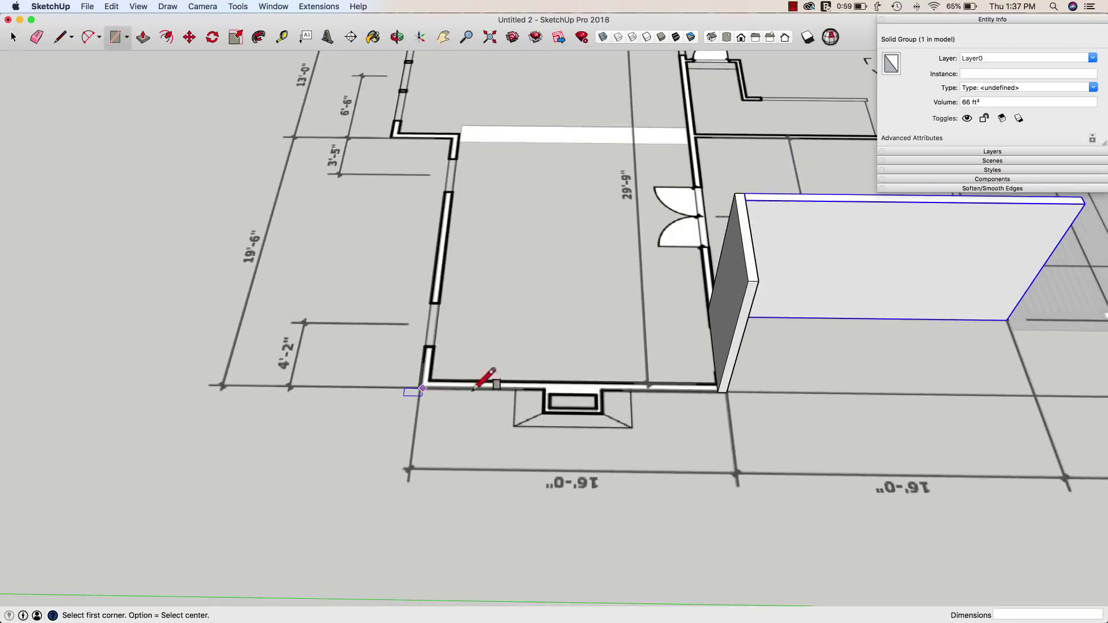
click(726, 393)
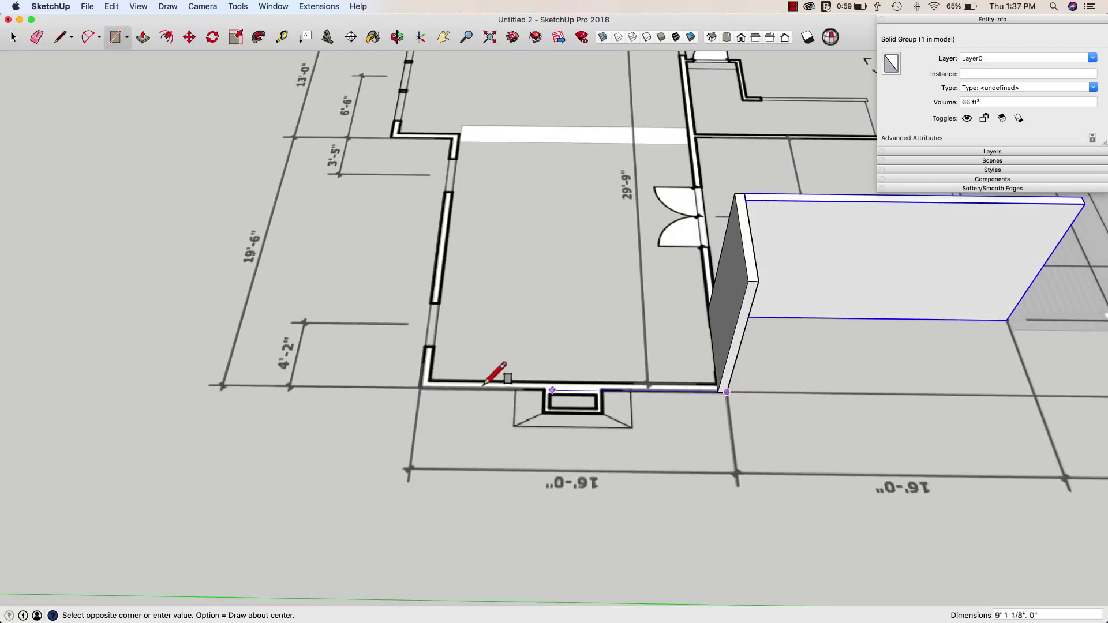
key(l)
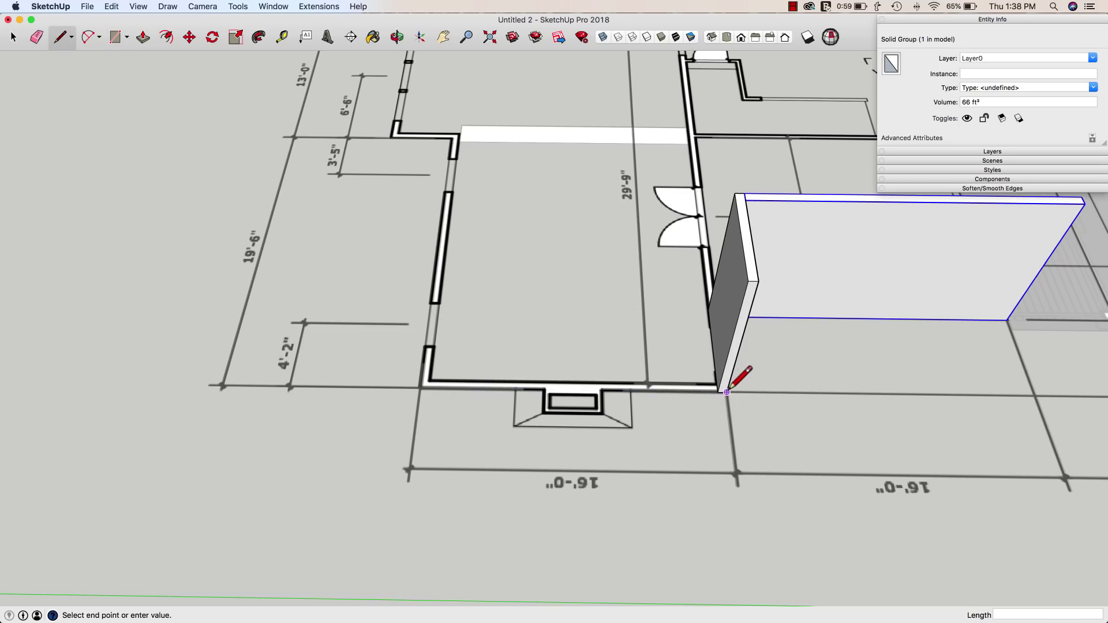
key(q)
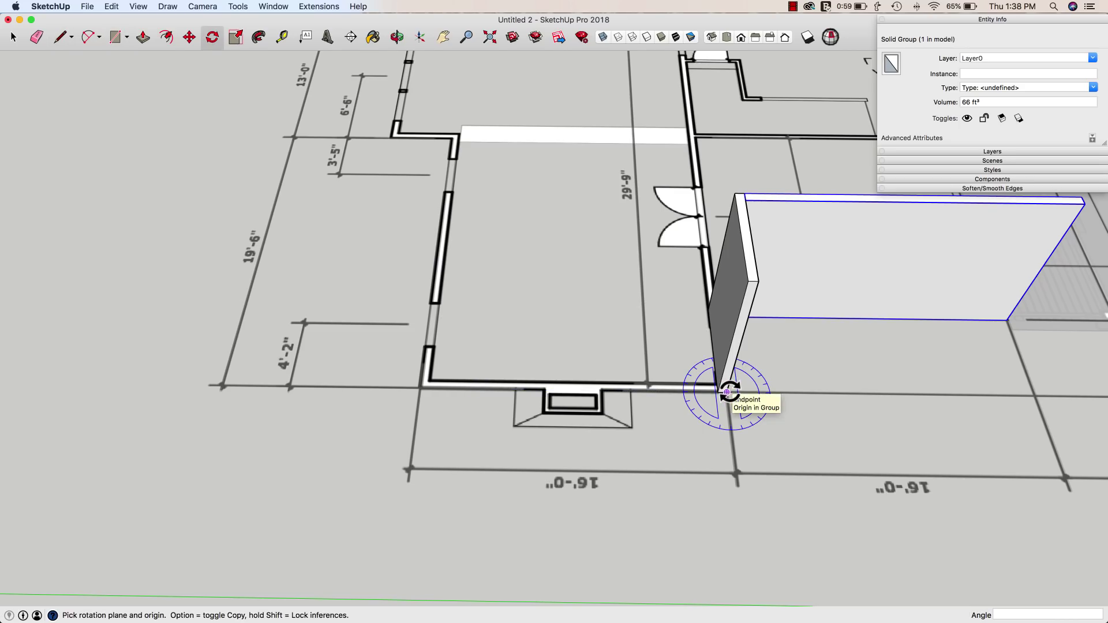
- Draw a 16' by 5.5" rectangle along the fireplace wall, starting at the outer corner of the short return wall
key(r)
click(727, 392)
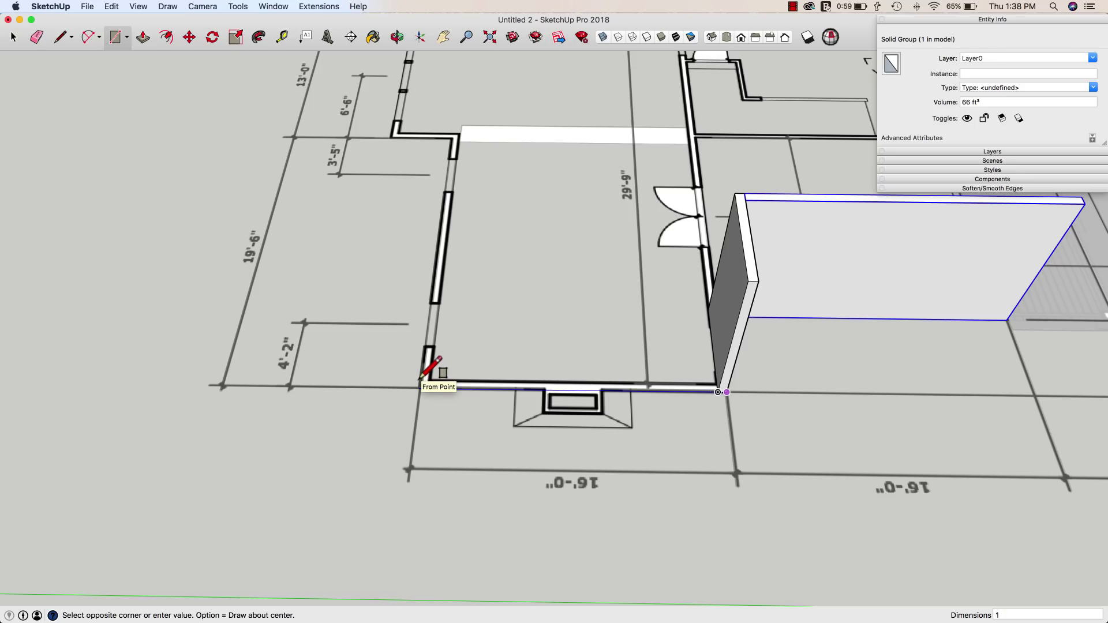
text(16',5.5)
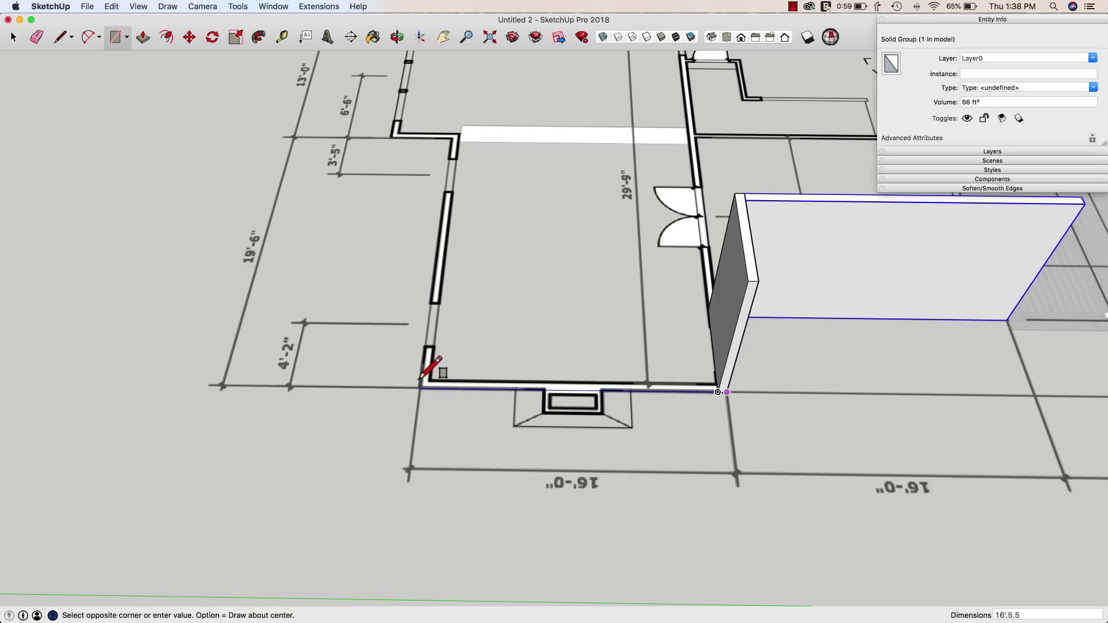
key(Return)
- Push/Pull the fireplace wall rectangle up to the top of the adjoining short return wall
key(p)
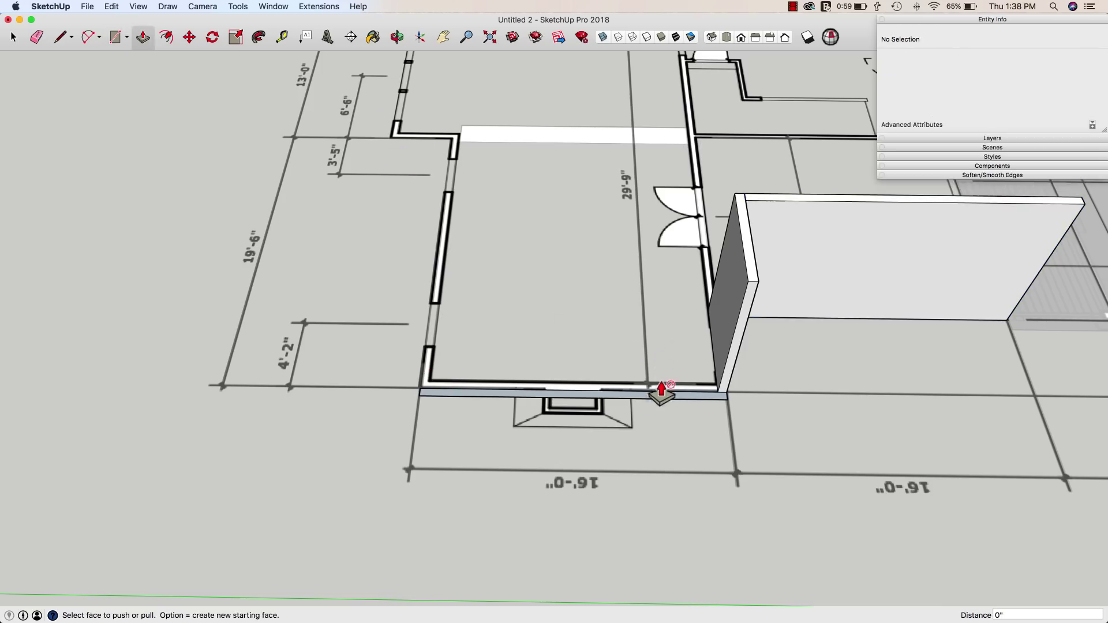
drag(664, 395, 733, 191)
middle_drag(732, 190, 787, 322)
drag(787, 321, 777, 341)
key(space)
- Select all connected geometry of the new fireplace wall and make it a group
middle_drag(716, 320, 581, 348)
triple_click(581, 348)
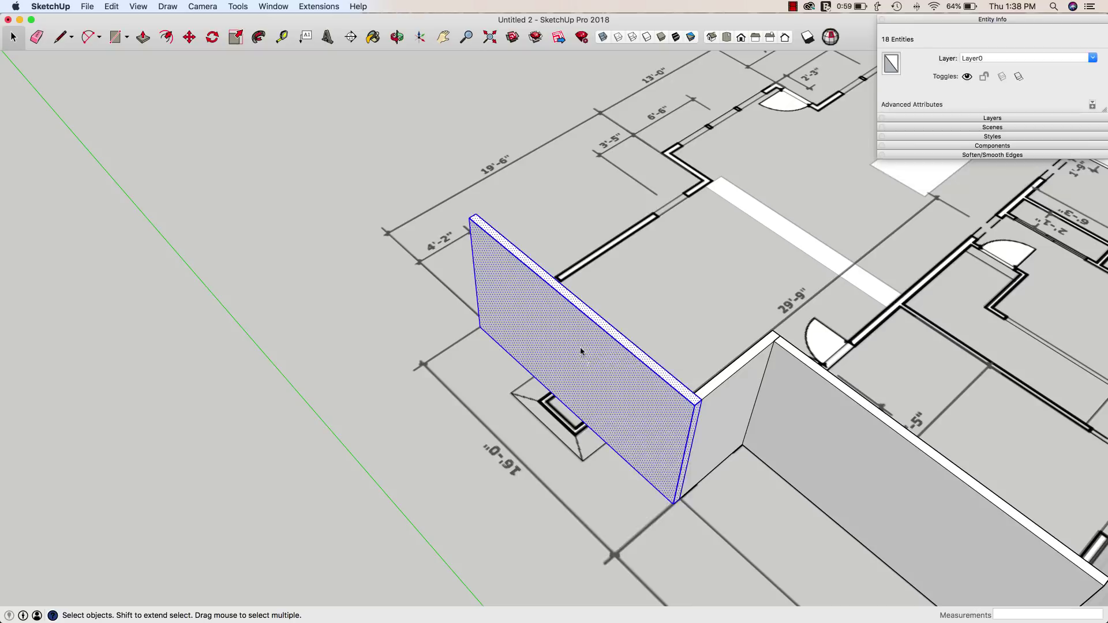
right_click(580, 351)
click(631, 435)
- Move the fireplace wall group inward so its outer face is flush with the end of the short return wall
middle_drag(631, 436, 535, 309)
key(m)
click(536, 306)
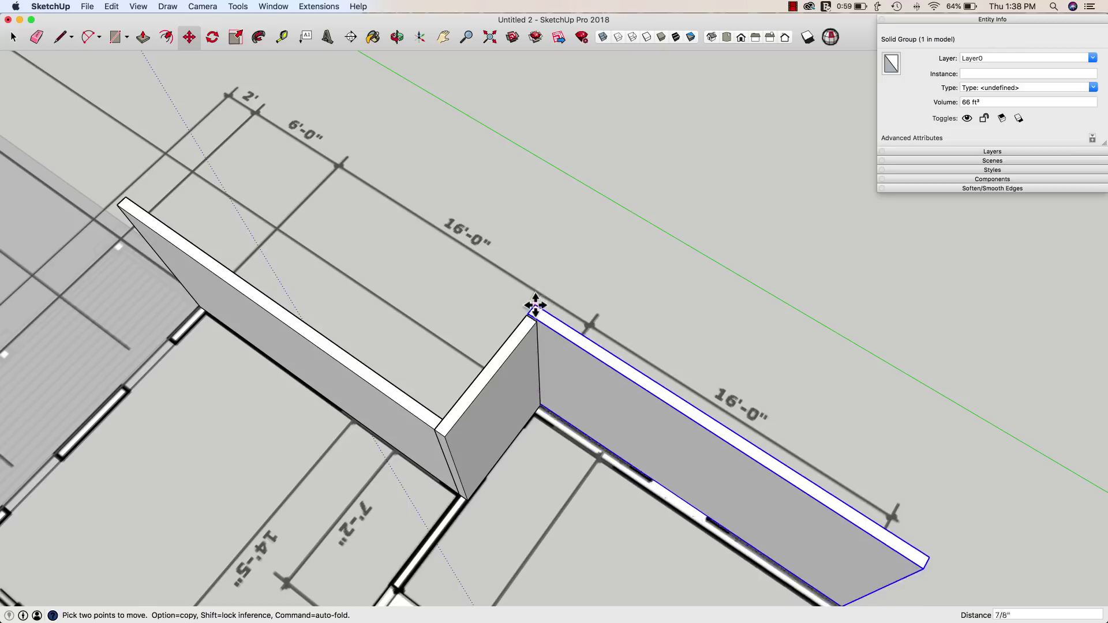
key(space)
- Push/Pull the end of the fireplace wall back to the side face of the short return wall, removing the corner overlap
middle_drag(535, 307, 705, 321)
key(p)
click(528, 371)
click(541, 364)
key(space)
- Select the 16' wall, the short return wall and the fireplace wall in turn to examine them as separate groups
scroll(581, 254, down, 5)
click(707, 329)
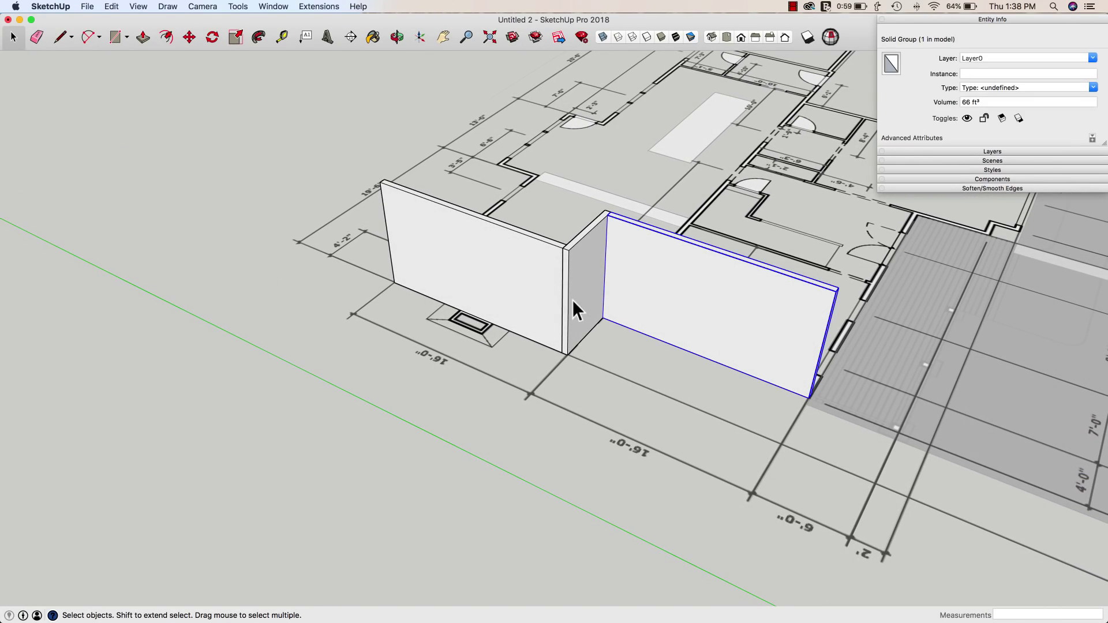
click(582, 296)
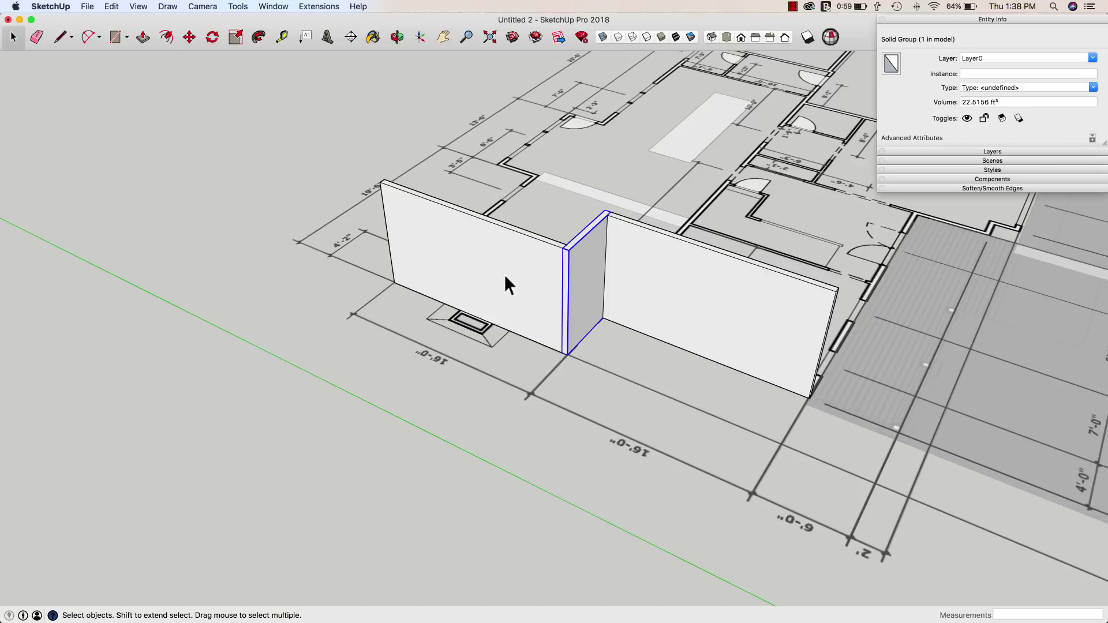
click(635, 297)
middle_drag(635, 297, 710, 309)
middle_drag(657, 242, 508, 254)
click(577, 293)
- Select the complete exterior wall model beside the floor plan to compare it with the individually grouped walls
key(F8)
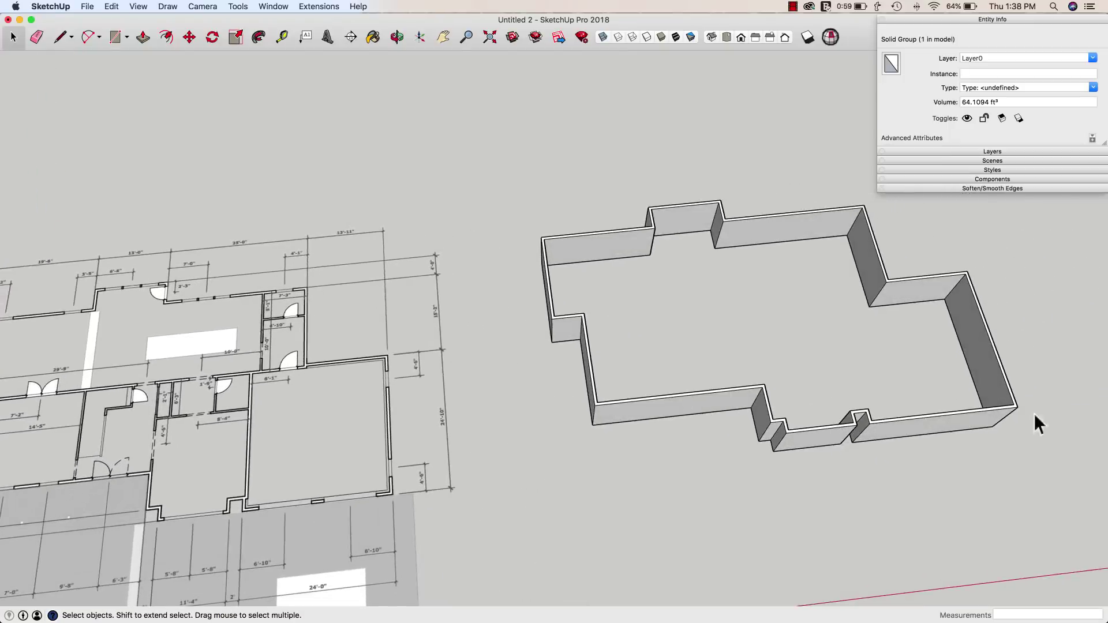
click(729, 405)
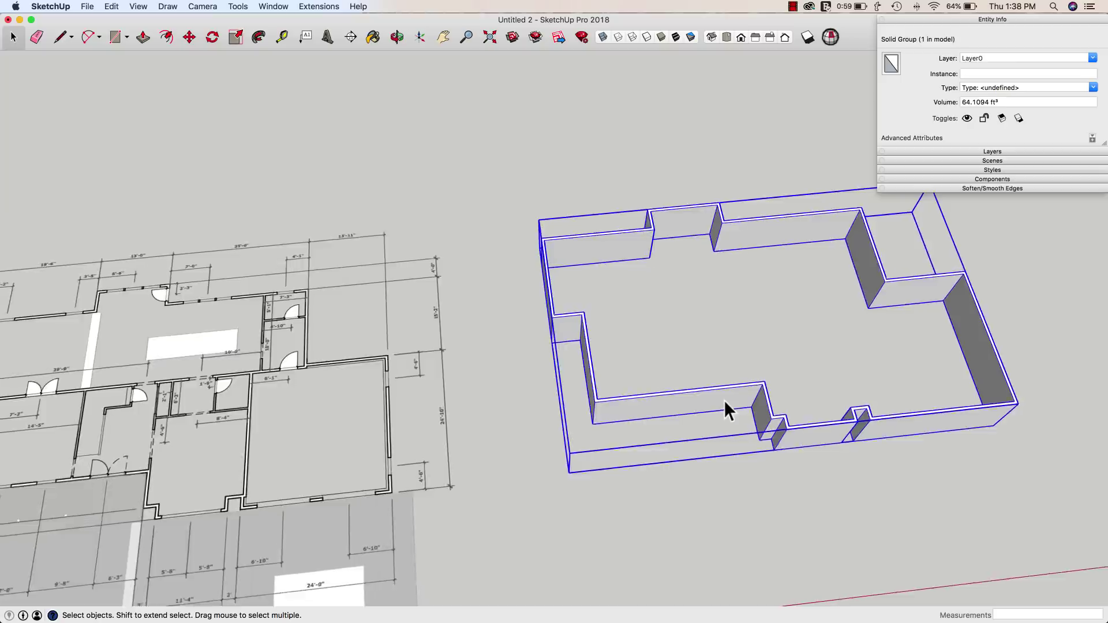